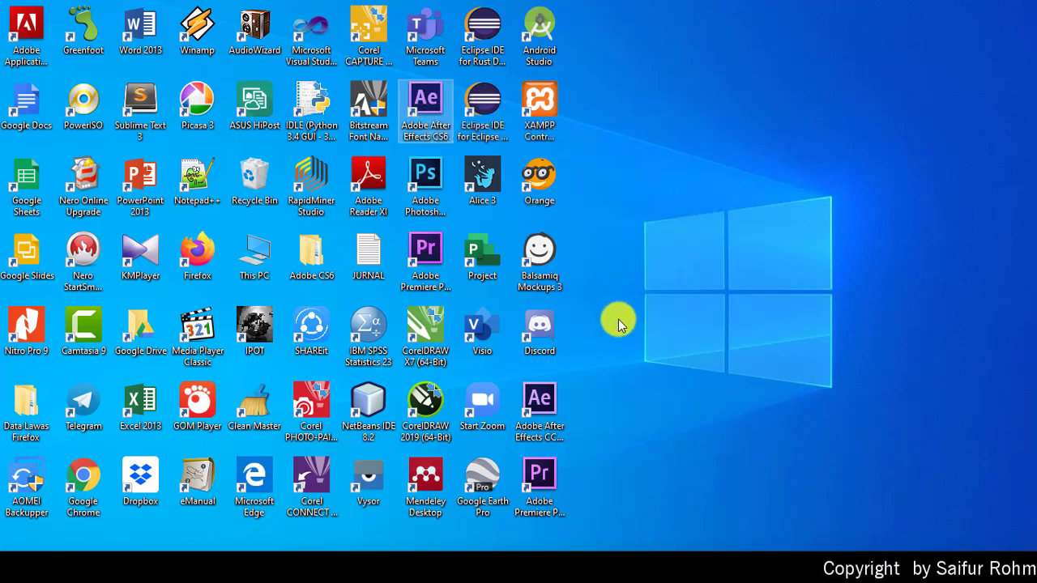
Switch to Adobe After Effects from the desktop and close the Tracker panel
left_click(549, 398)
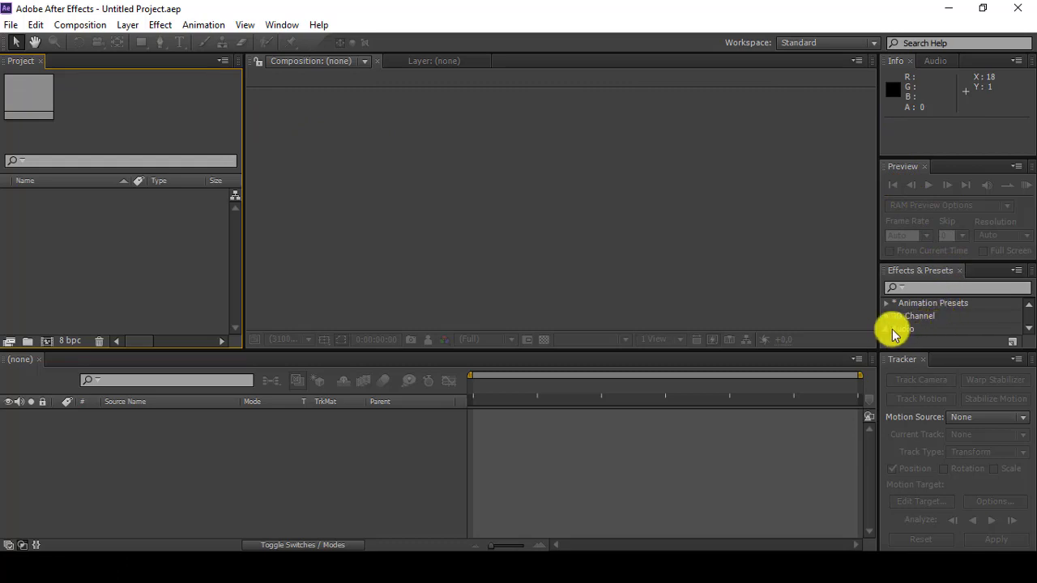
left_click(923, 360)
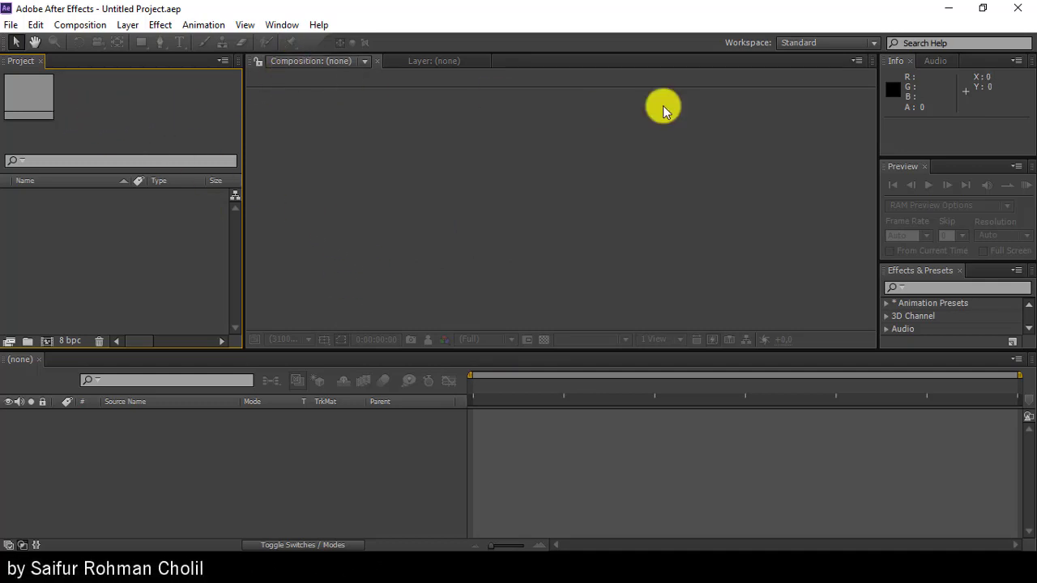
Dock the Info panel with the Composition panel, and the Preview and Project panels with the Timeline
left_click_drag(897, 62, 589, 172)
left_click(894, 176)
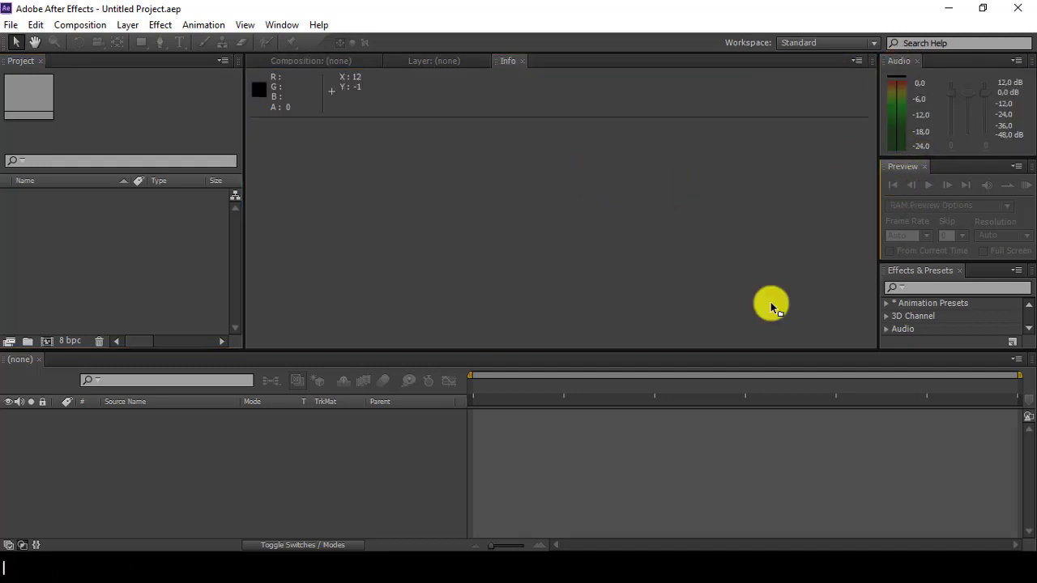
left_click_drag(771, 306, 456, 500)
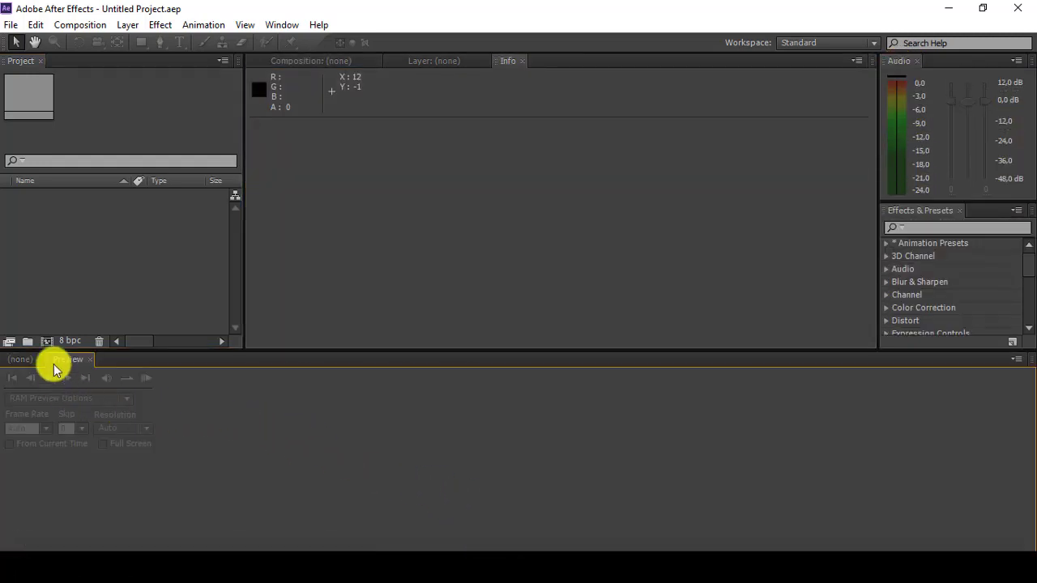
left_click_drag(65, 81, 669, 418)
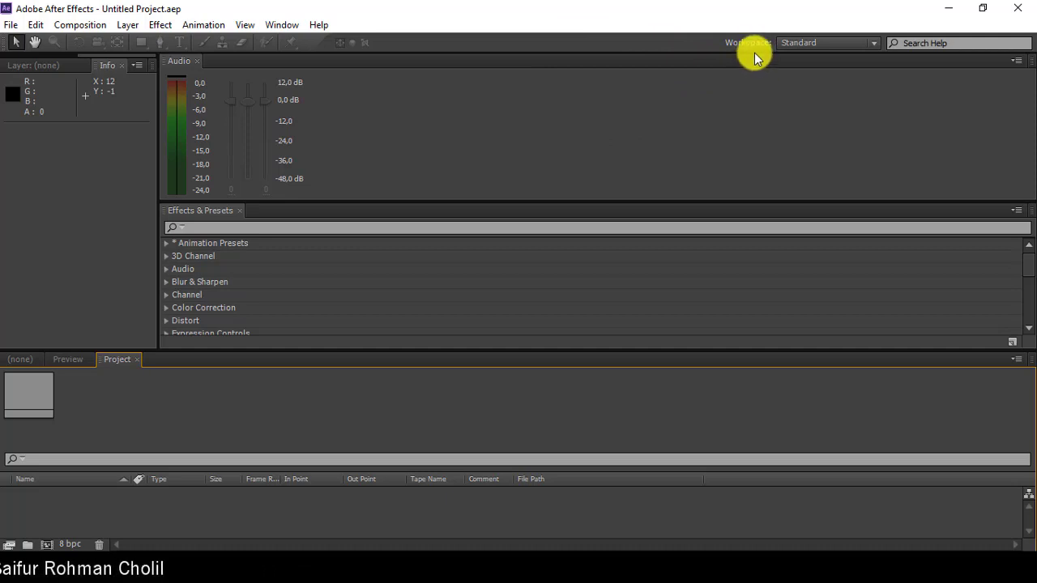
Reset the Standard workspace to its original layout
left_click(875, 45)
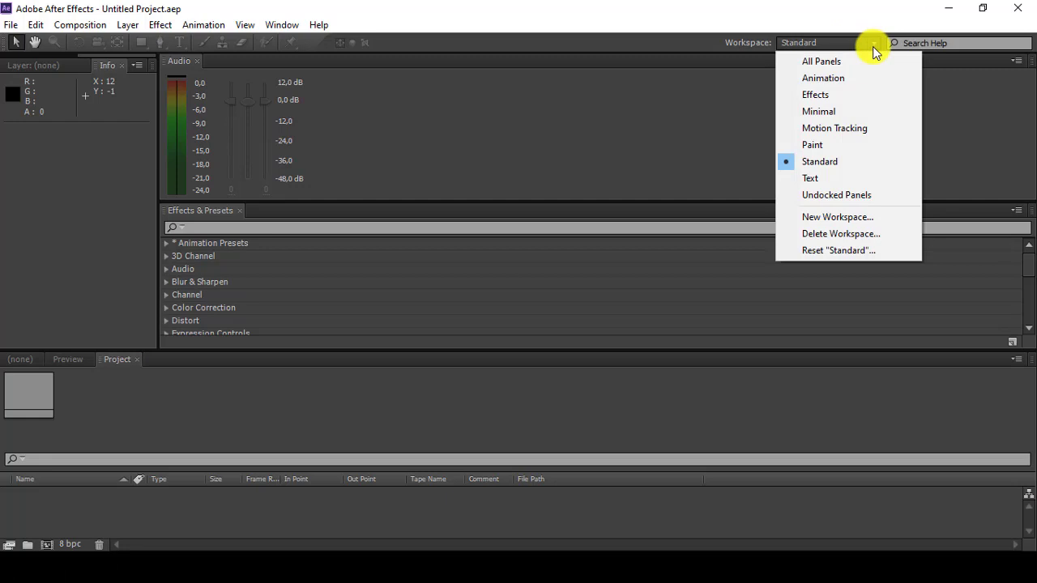
left_click(892, 249)
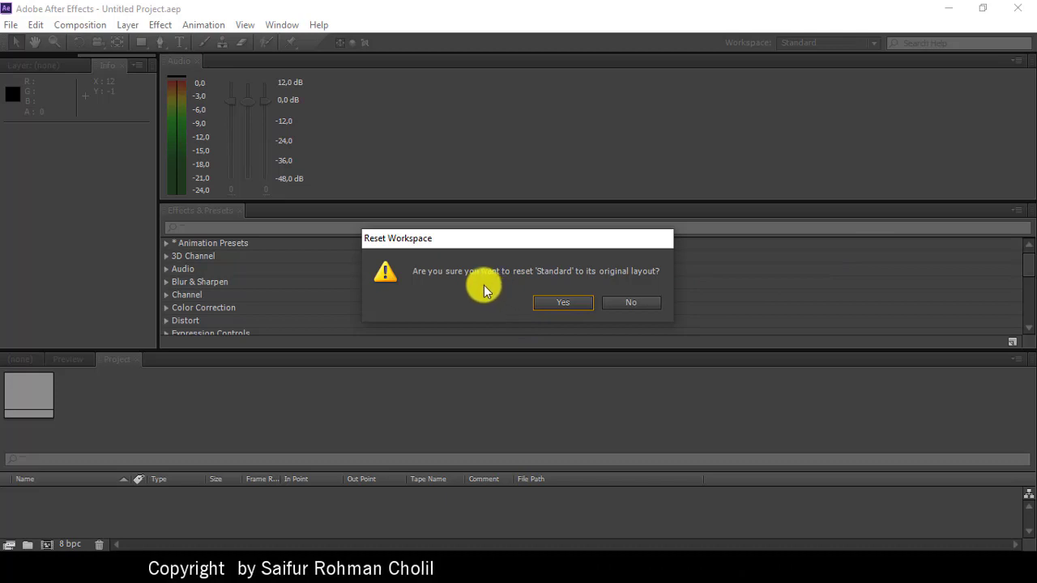
left_click(565, 308)
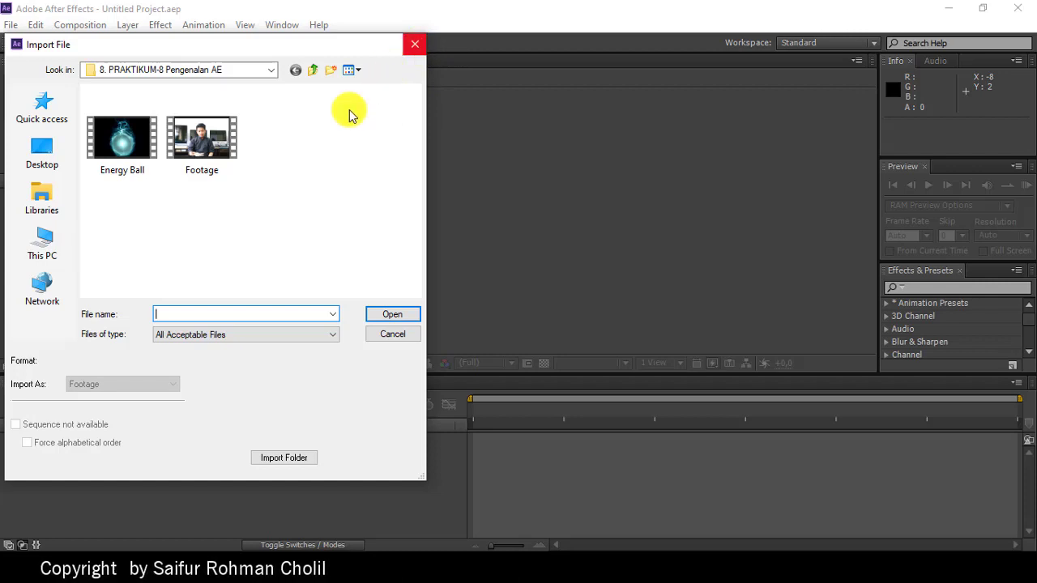
Import Energy Ball.mp4 and Footage.3gp as footage and view the details of each clip
left_click_drag(243, 213, 167, 180)
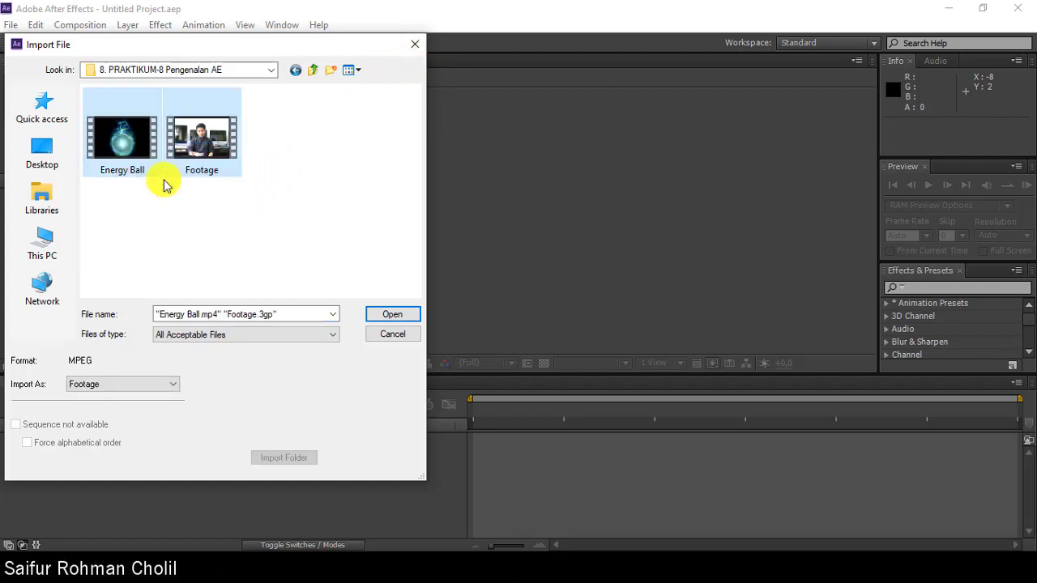
left_click(407, 315)
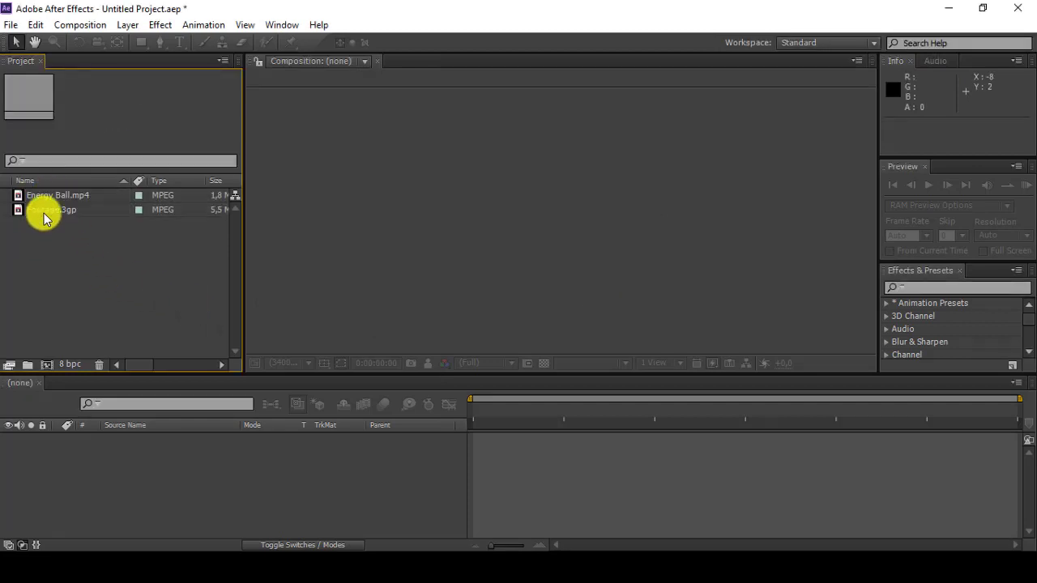
left_click(42, 212)
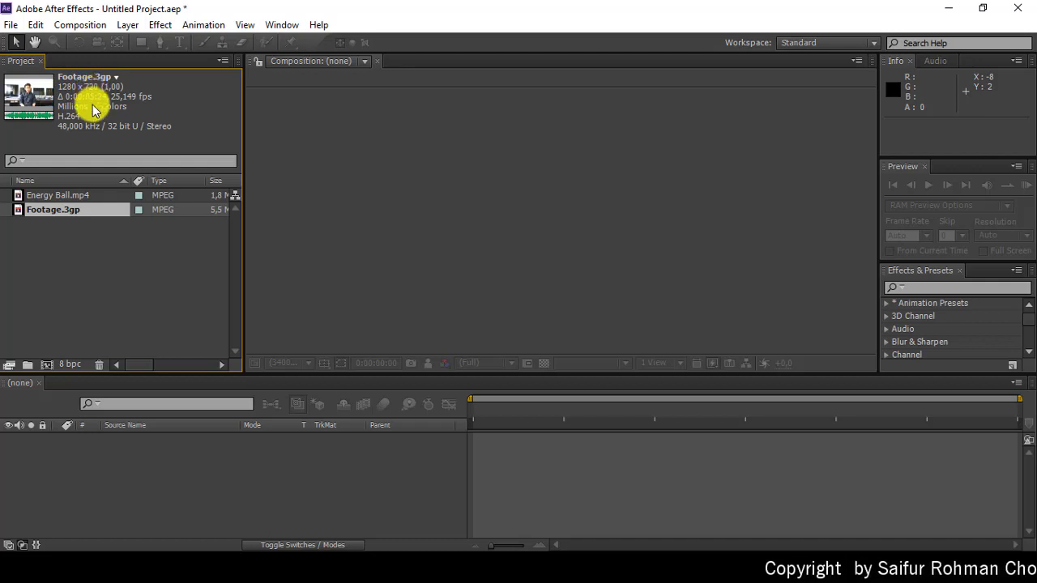
left_click(52, 194)
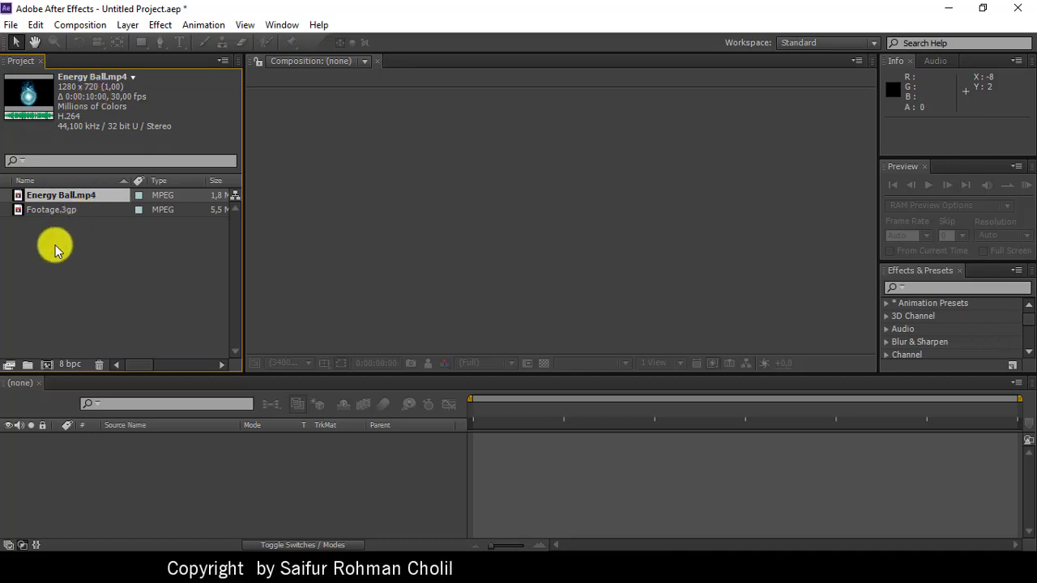
Delete both imported clips, Energy Ball.mp4 and Footage.3gp, from the project
left_click_drag(51, 245, 42, 201)
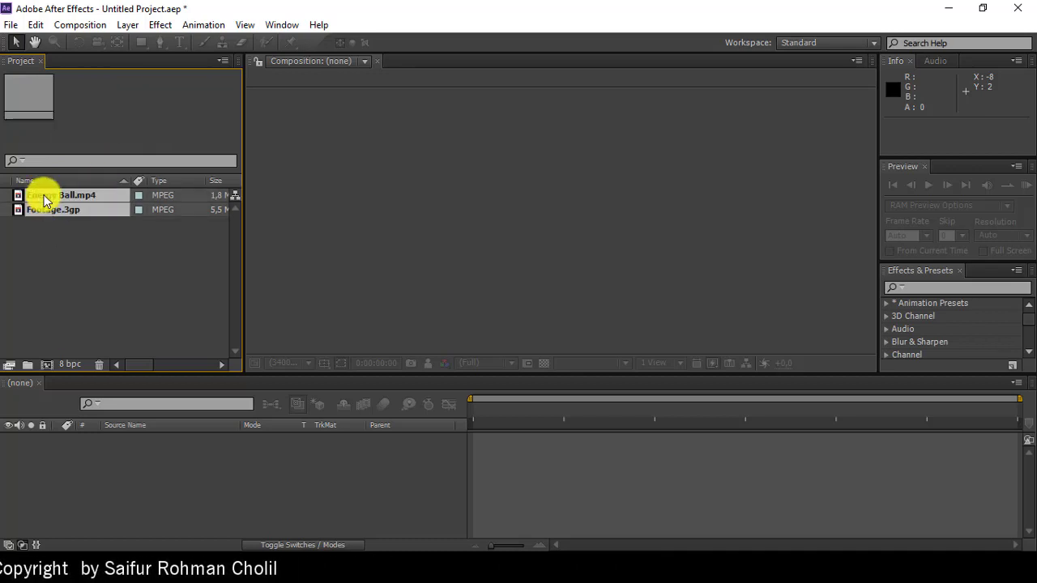
key("Delete")
left_click(581, 301)
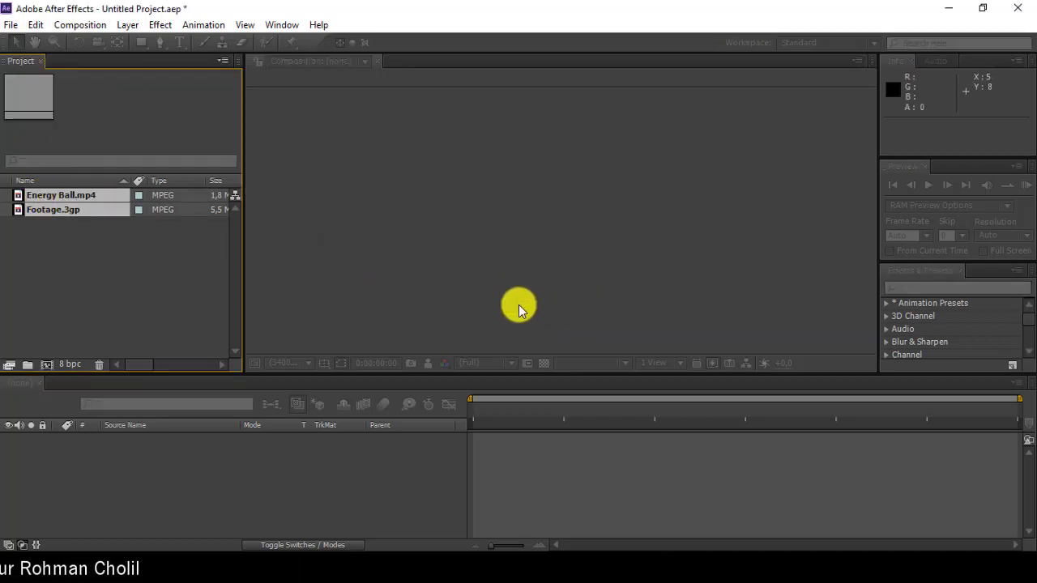
Import Energy Ball.mp4 and Footage.3gp together from the 8. PRAKTIKUM-8 Pengenalan AE folder
left_click(10, 25)
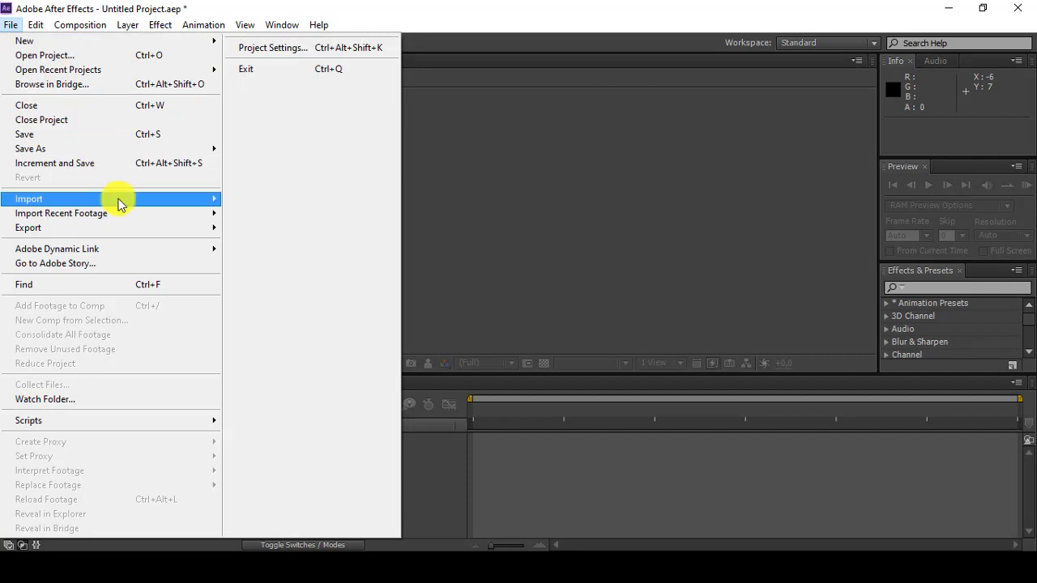
mouse_move(120, 204)
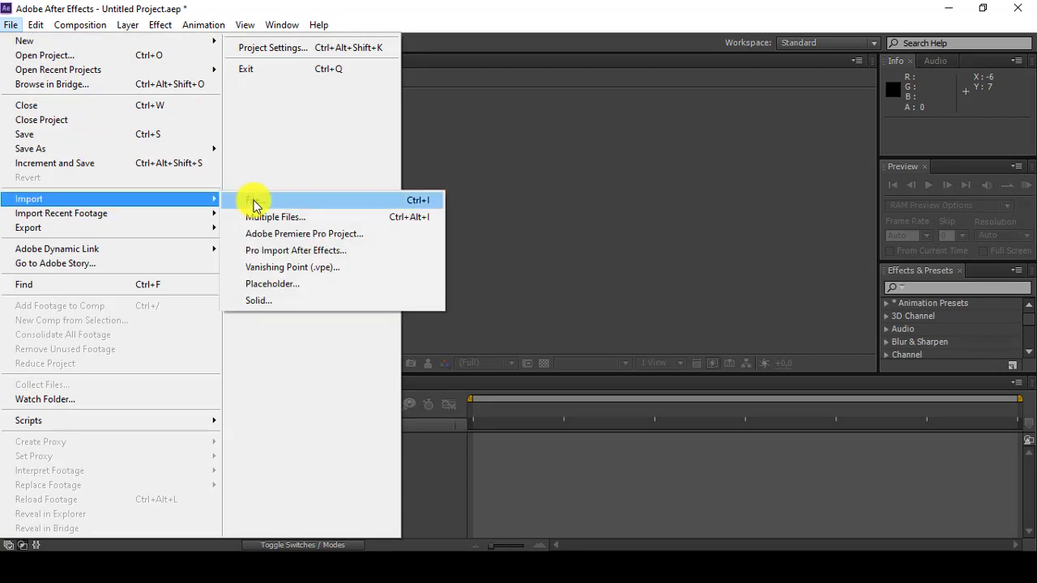
left_click(286, 204)
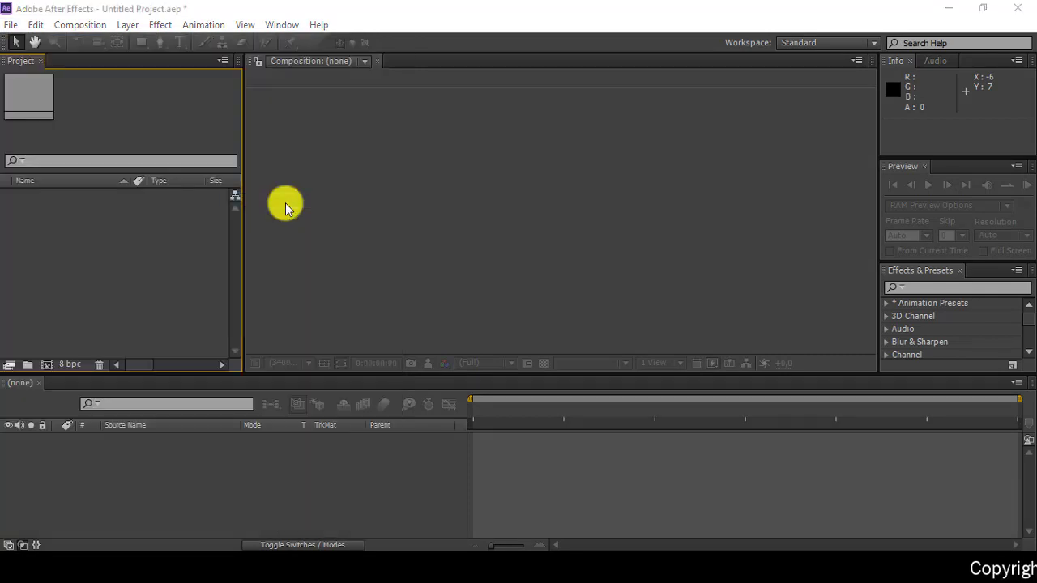
left_click_drag(201, 219, 121, 138)
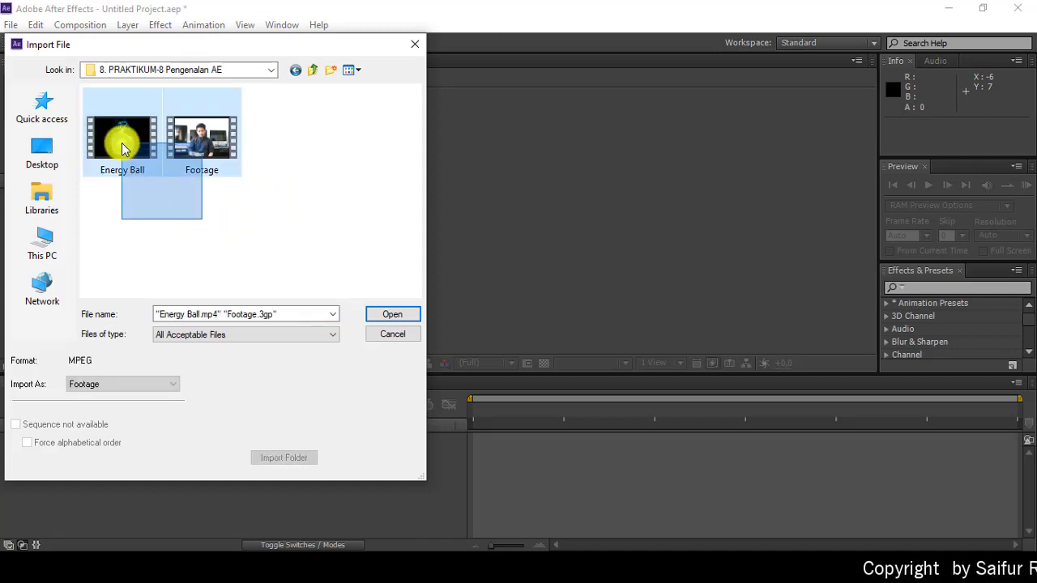
left_click(394, 316)
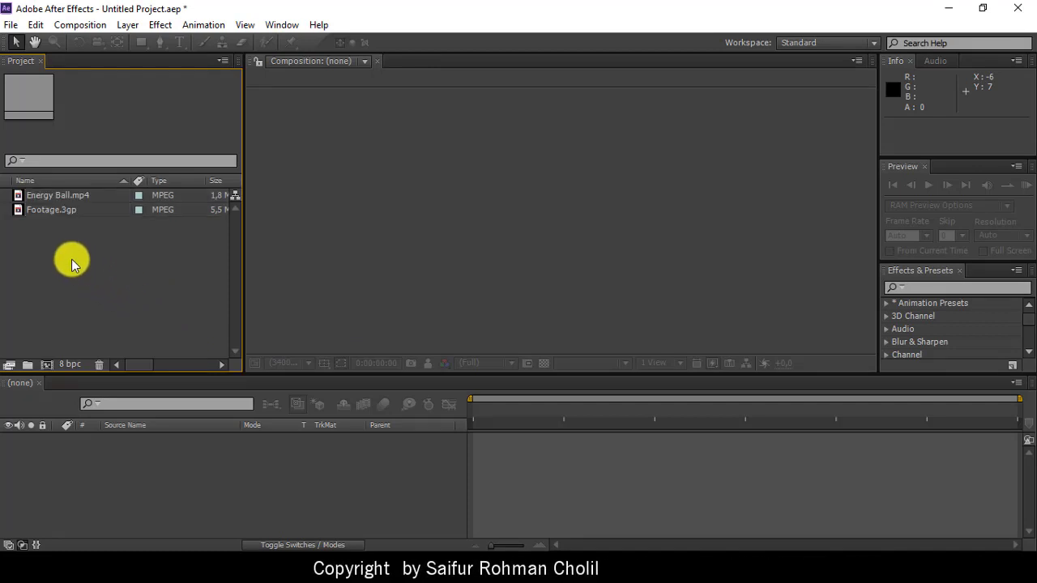
Remove Energy Ball.mp4 and Footage.3gp from the project again
left_click_drag(44, 210, 24, 204)
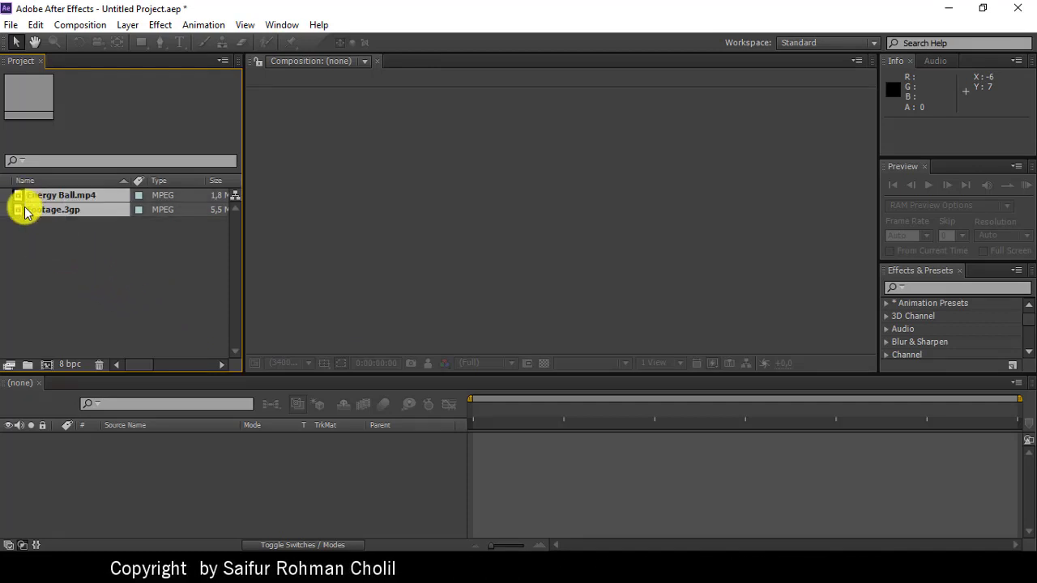
key("Delete")
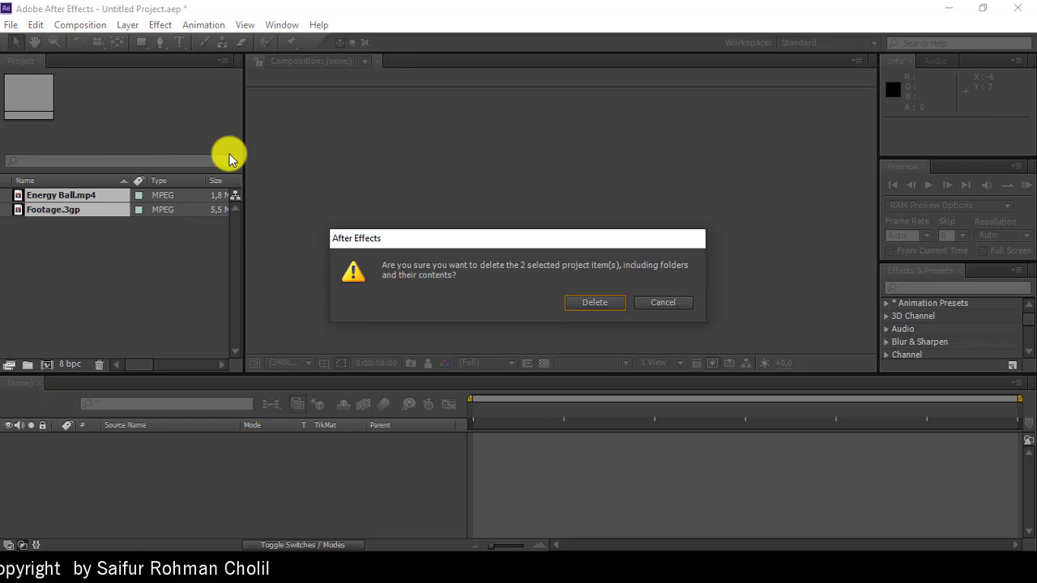
left_click(592, 303)
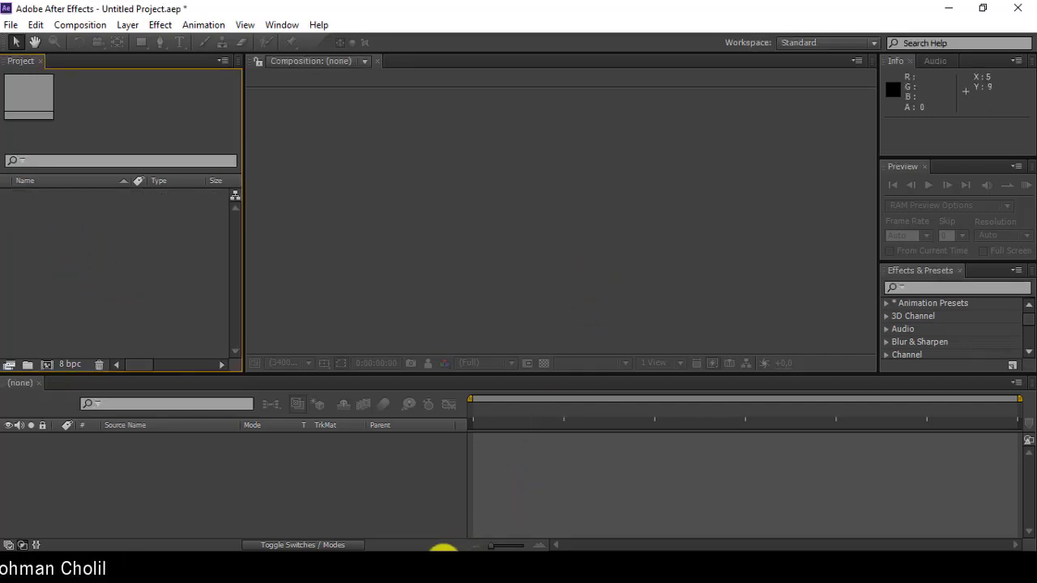
Switch to File Explorer and bring Energy Ball and Footage from the 8. PRAKTIKUM-8 Pengenalan AE folder into the After Effects project
left_click(444, 553)
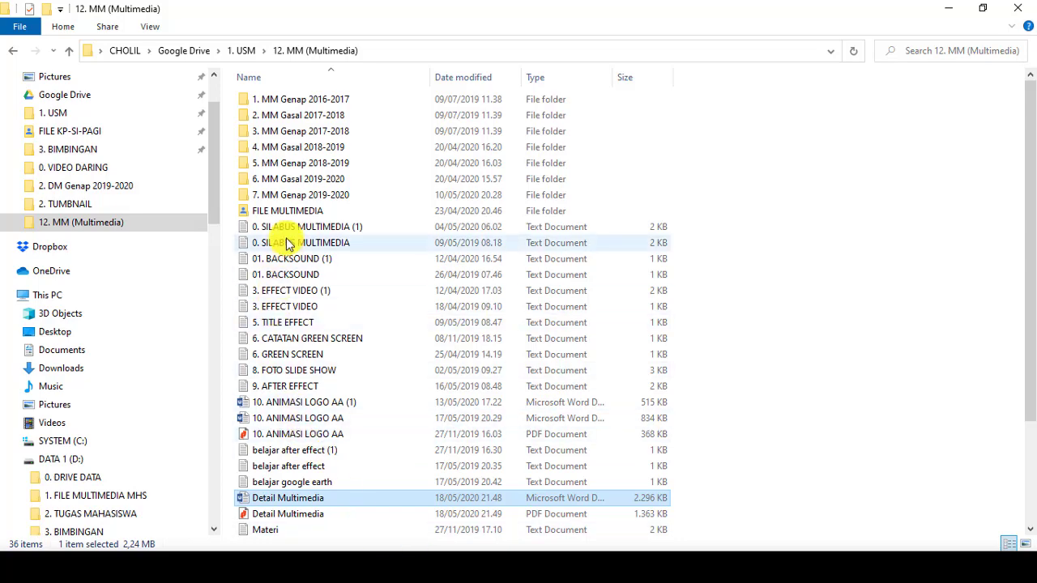
left_click_drag(216, 197, 217, 357)
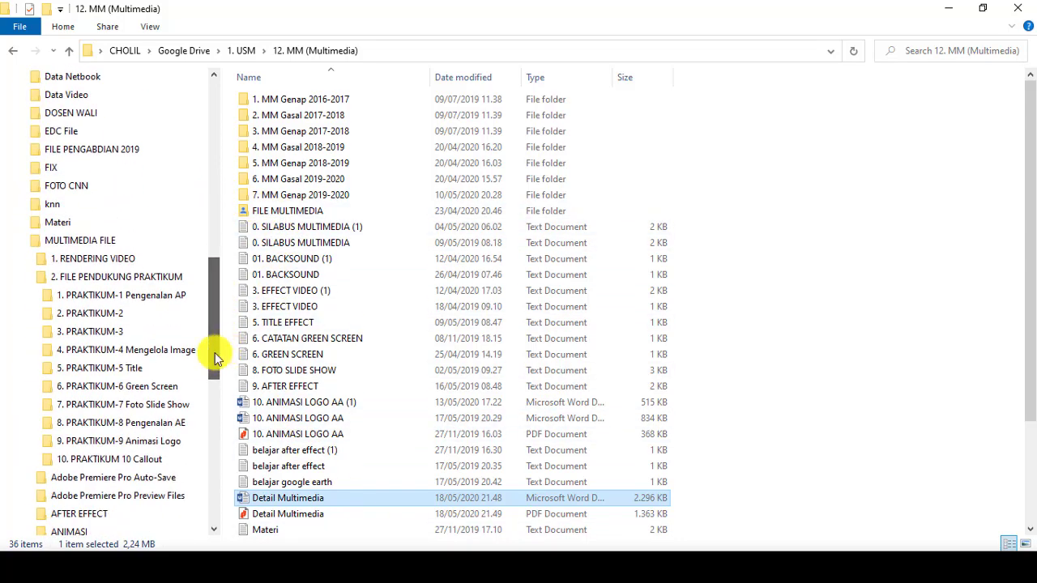
left_click(104, 432)
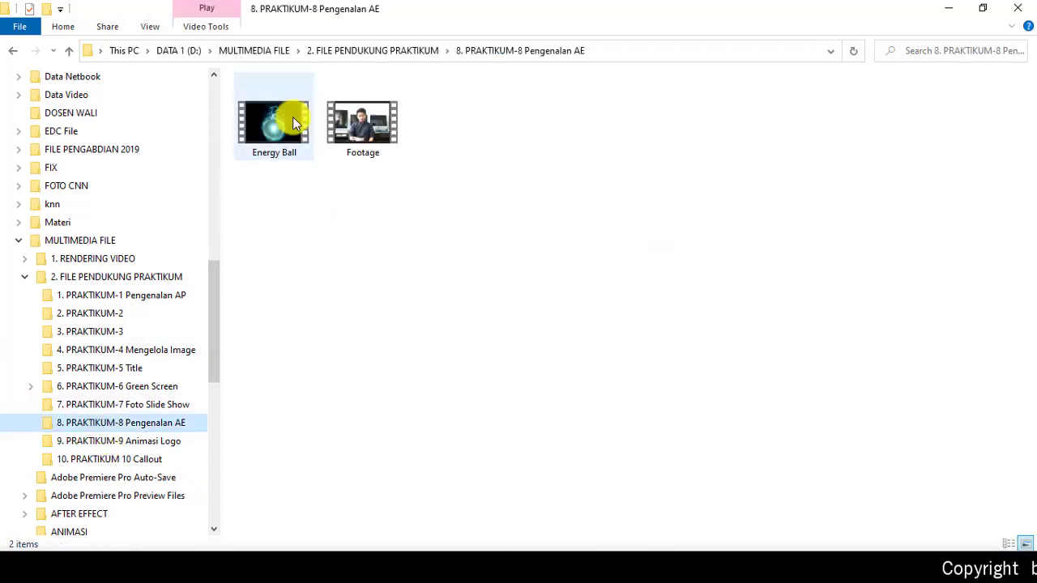
left_click_drag(368, 202, 74, 315)
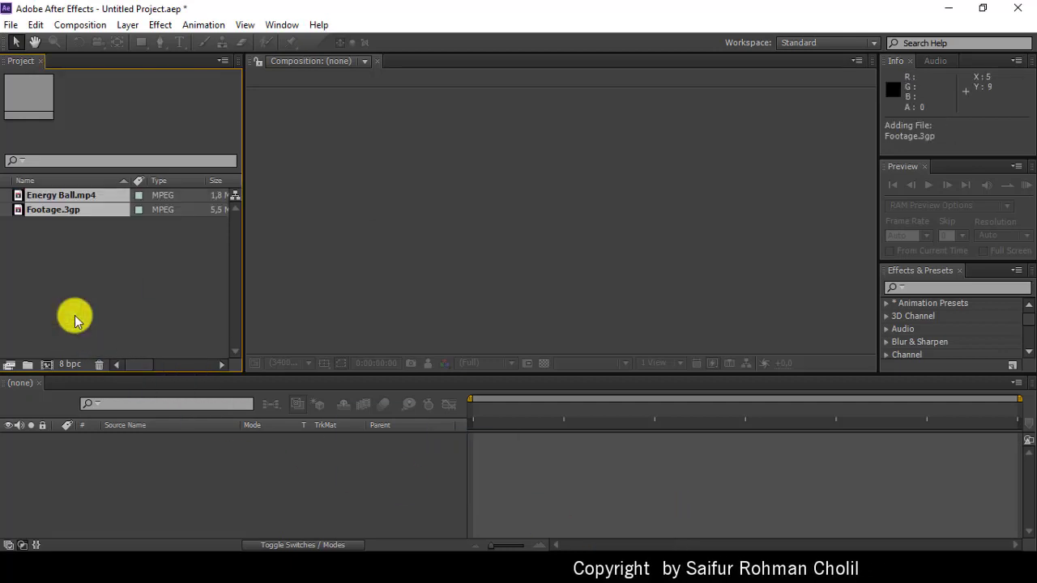
left_click(88, 270)
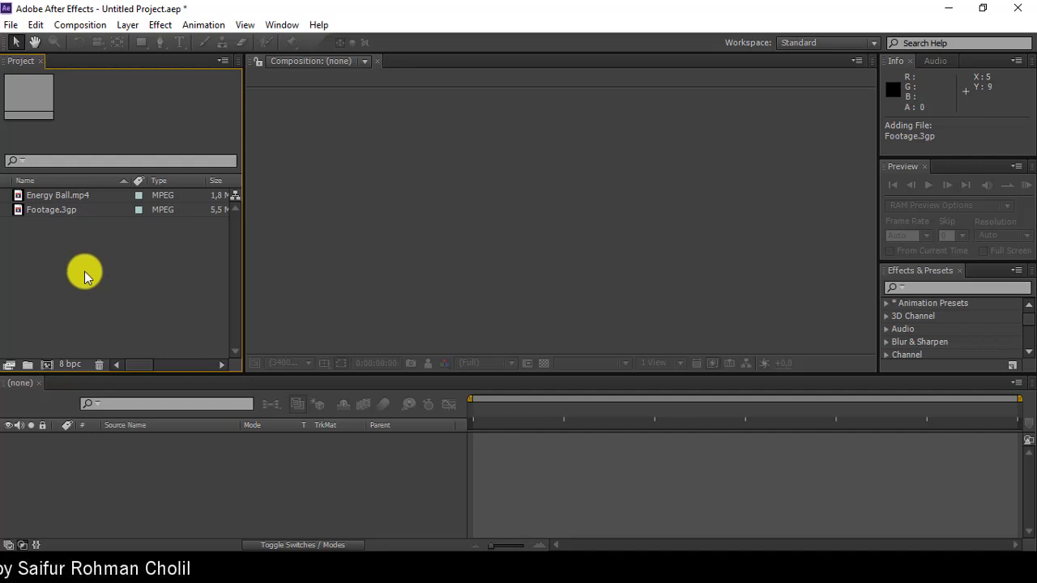
Examine the resolution, duration and frame rate of Energy Ball.mp4 and Footage.3gp
left_click(53, 195)
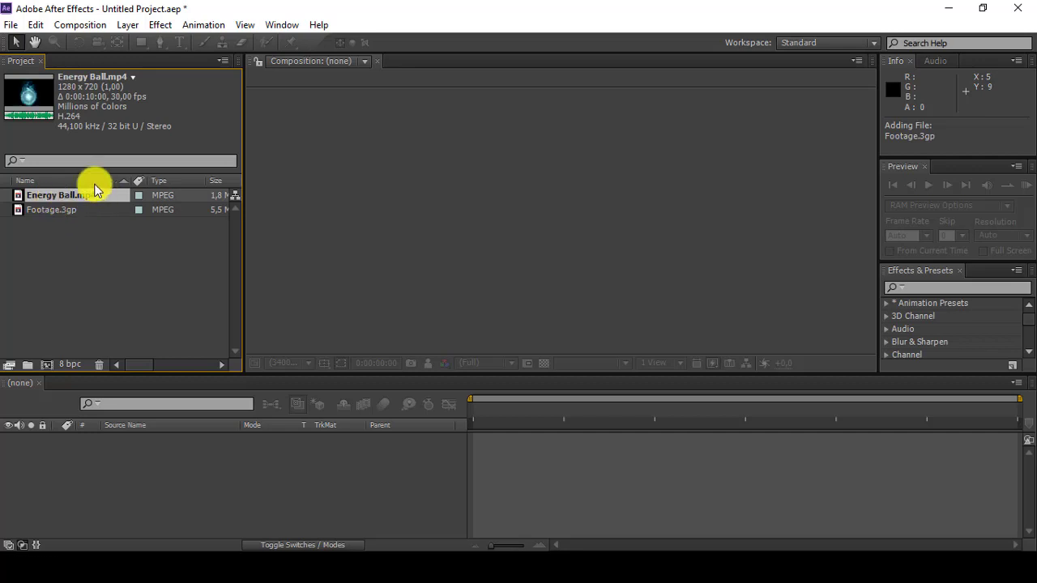
left_click(48, 210)
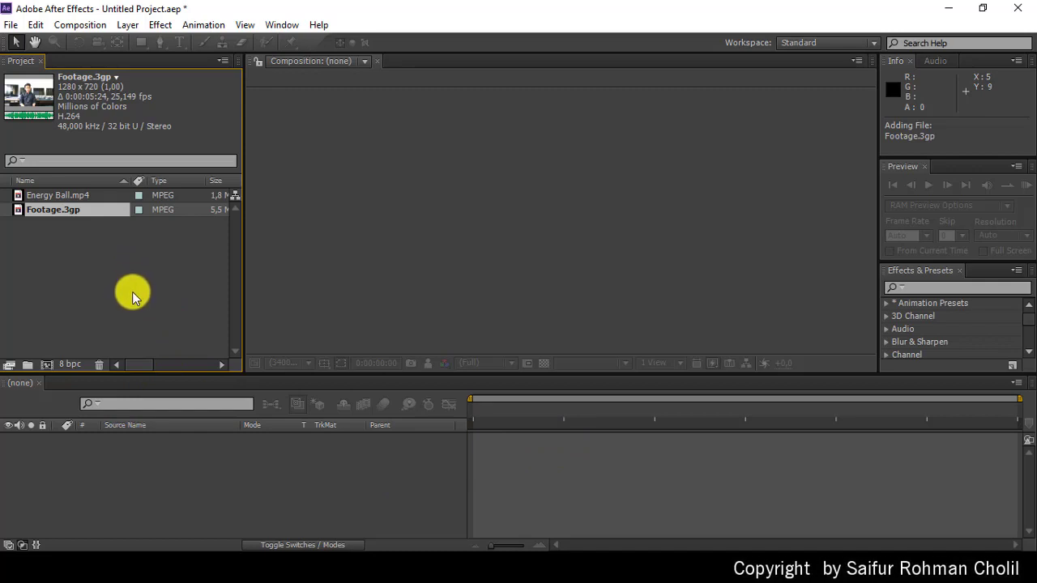
left_click(74, 278)
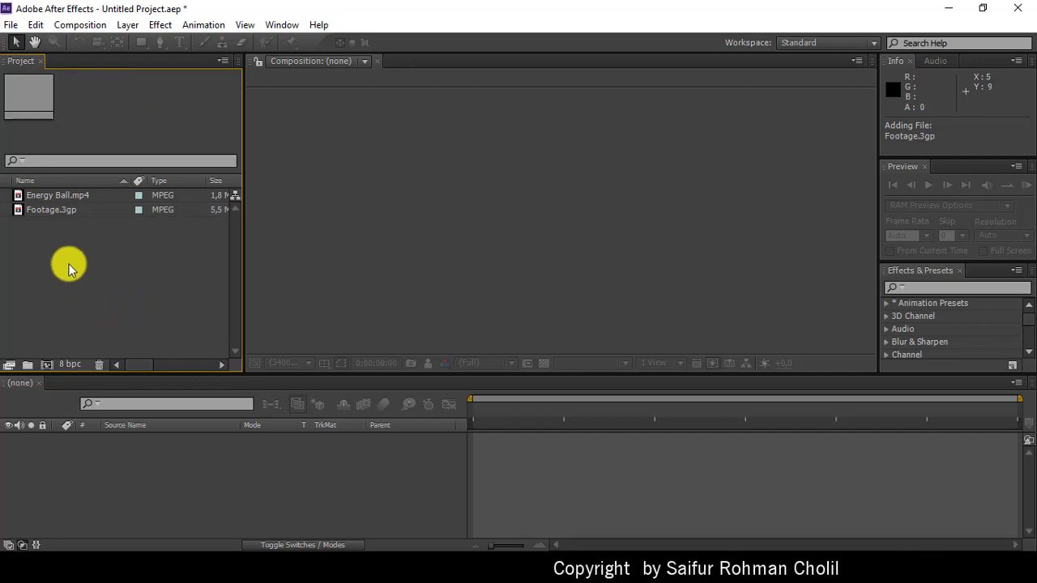
Create a composition from Footage.3gp and undo its creation
left_click(46, 212)
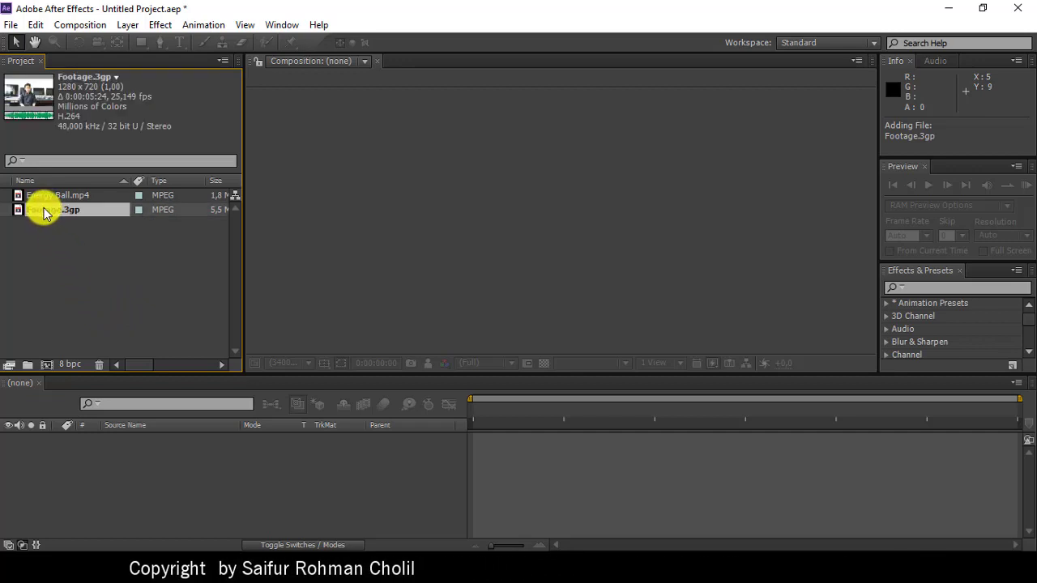
left_click_drag(44, 208, 47, 366)
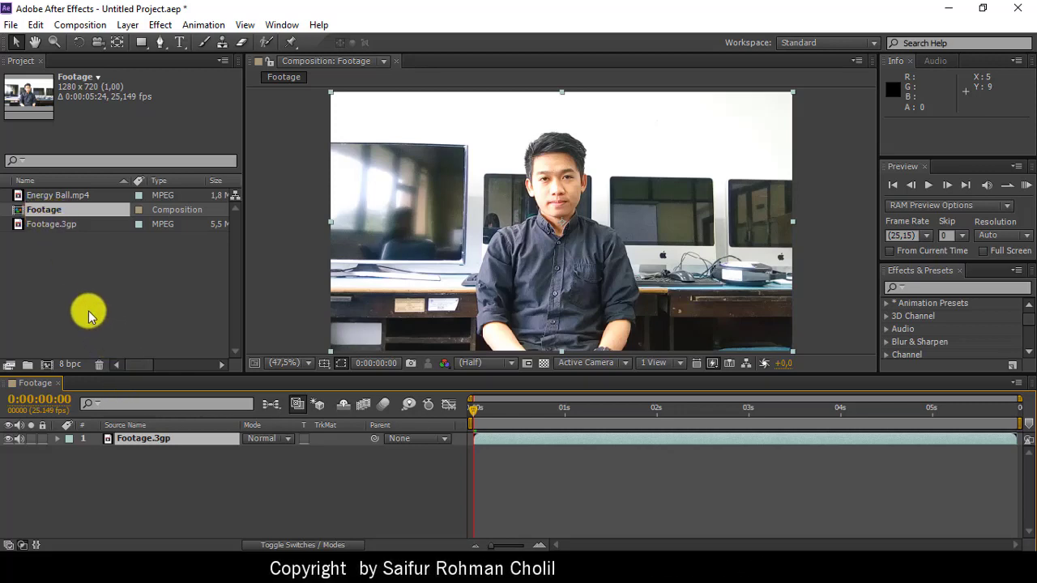
key("ctrl+z")
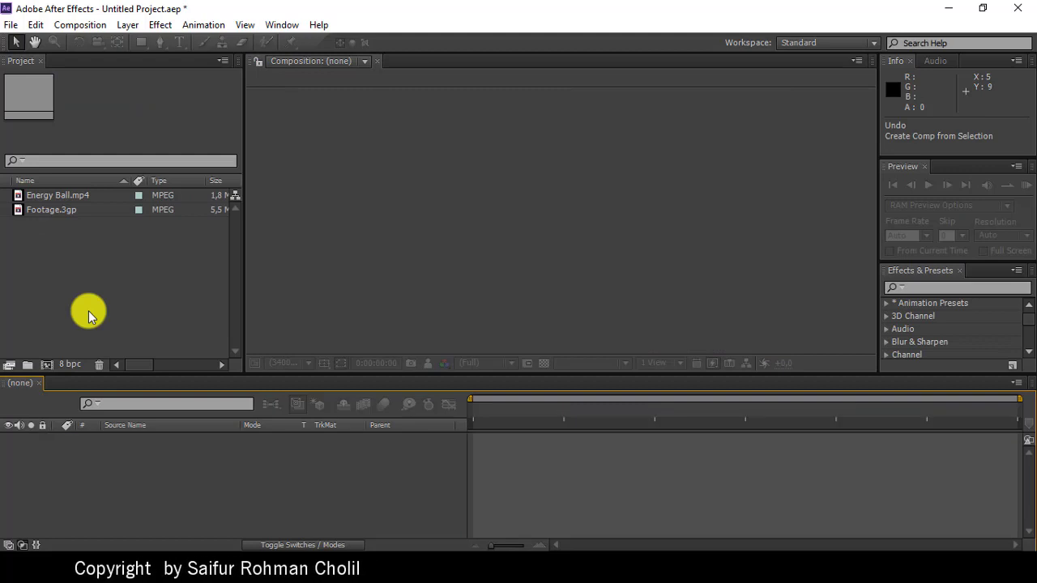
Create a composition from Footage.3gp by placing the clip in the empty timeline
left_click(51, 209)
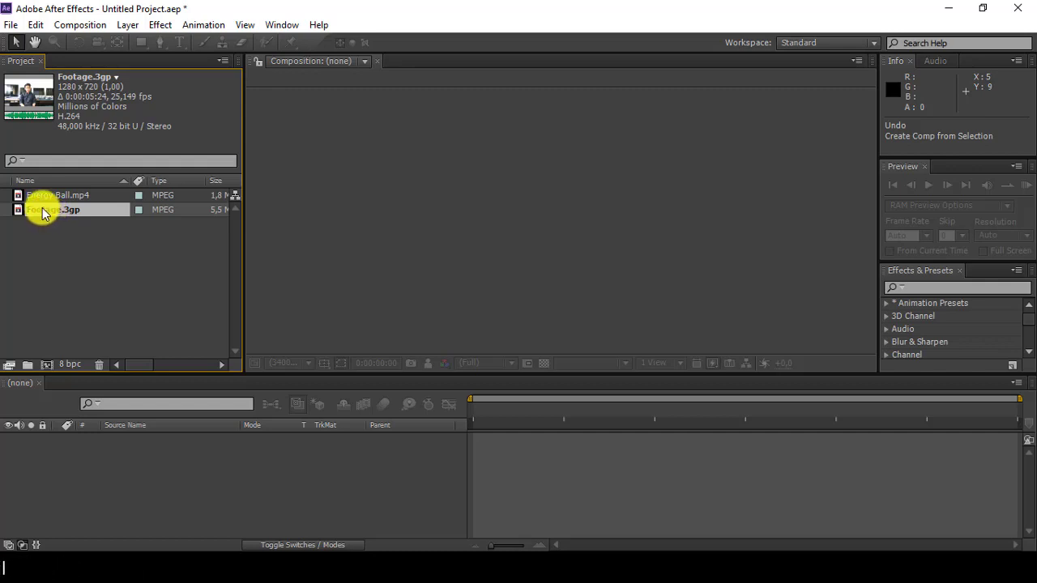
left_click_drag(42, 215, 58, 255)
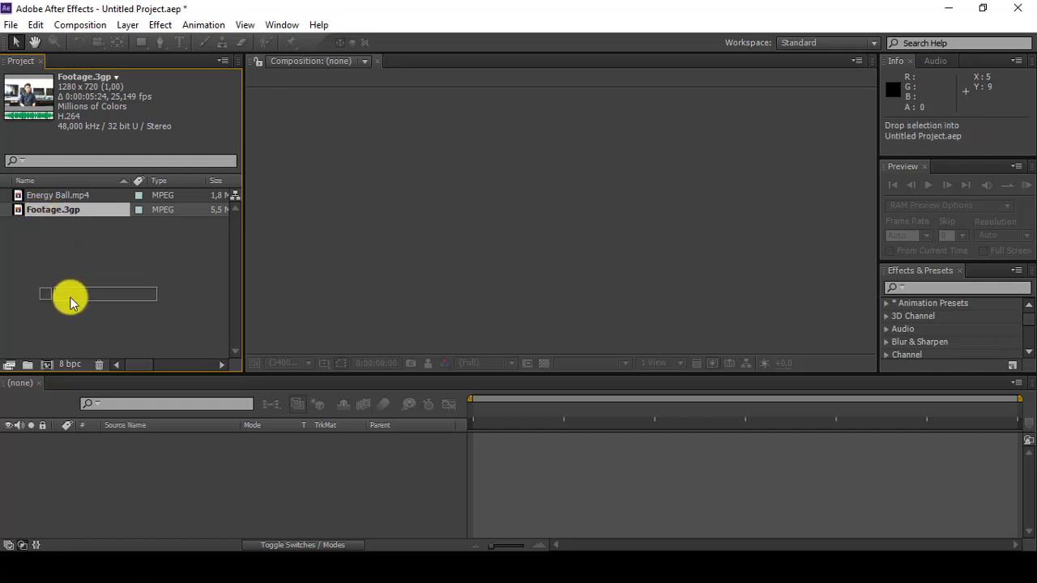
left_click_drag(72, 320, 77, 375)
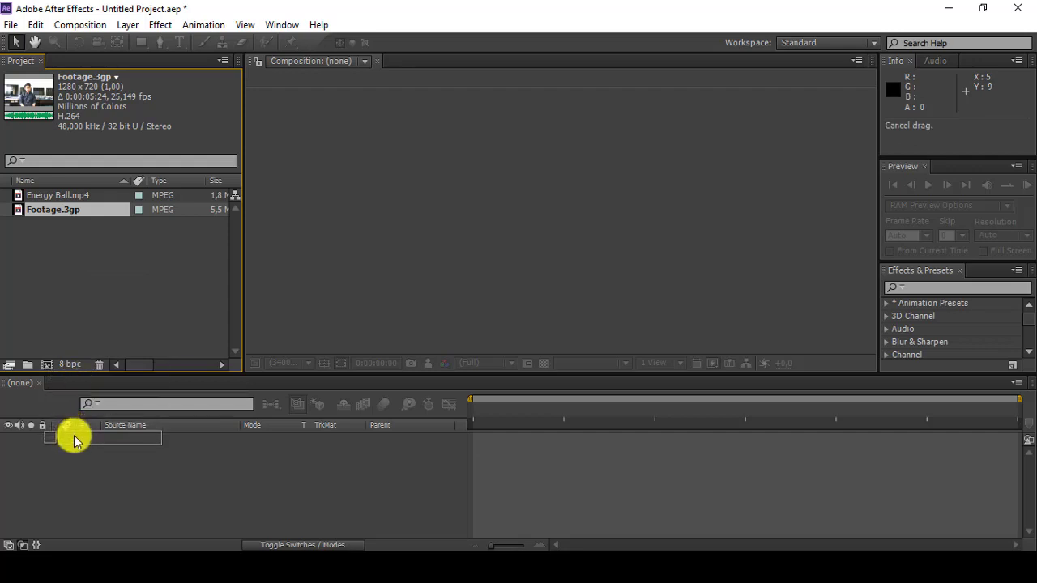
left_click_drag(74, 435, 73, 435)
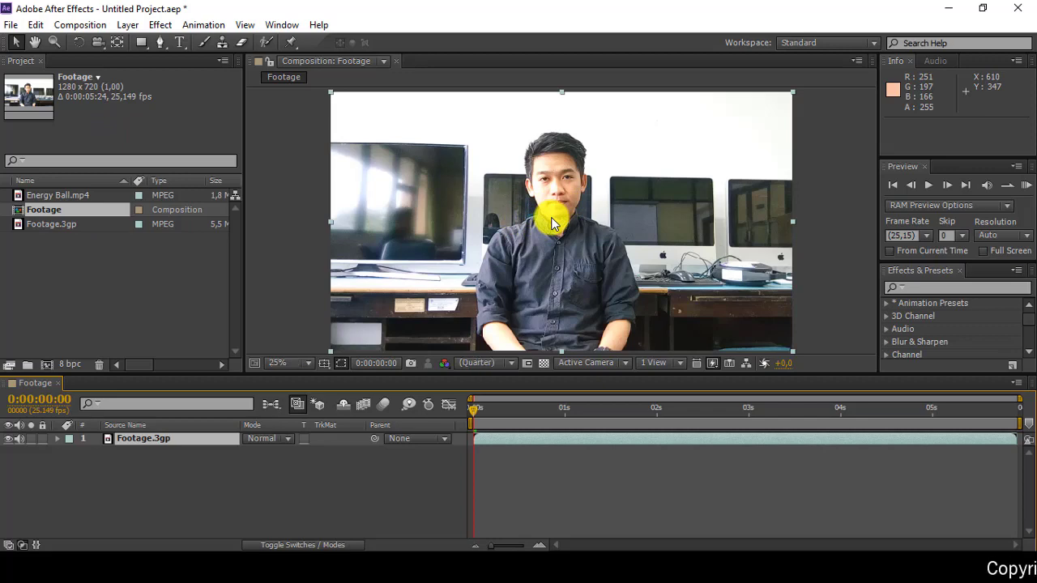
Zoom the Footage composition view in and out to try different magnifications
key("ctrl+alt+f")
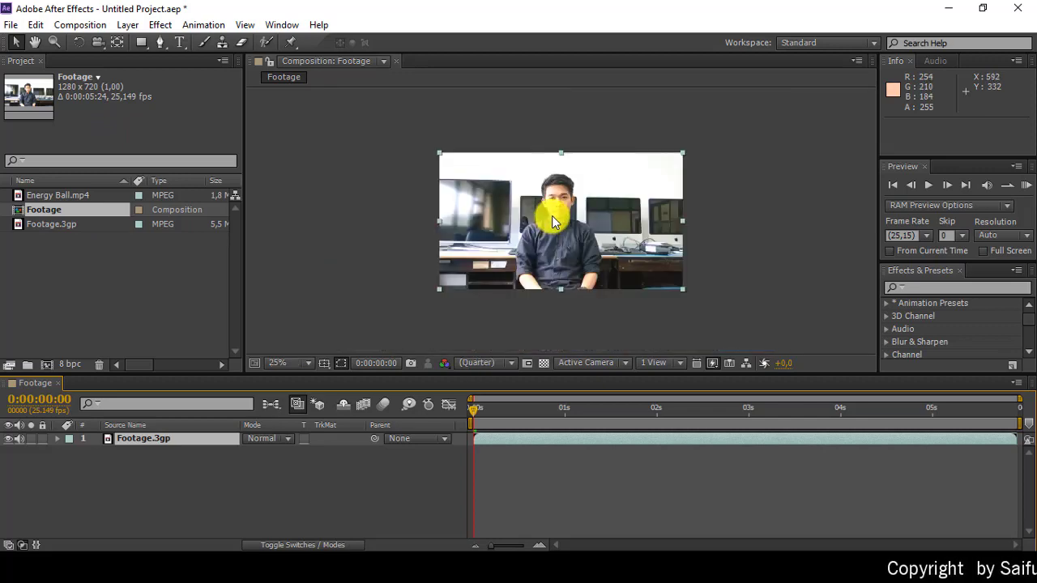
key("comma")
key("comma")
scroll(553, 215, "up", 7)
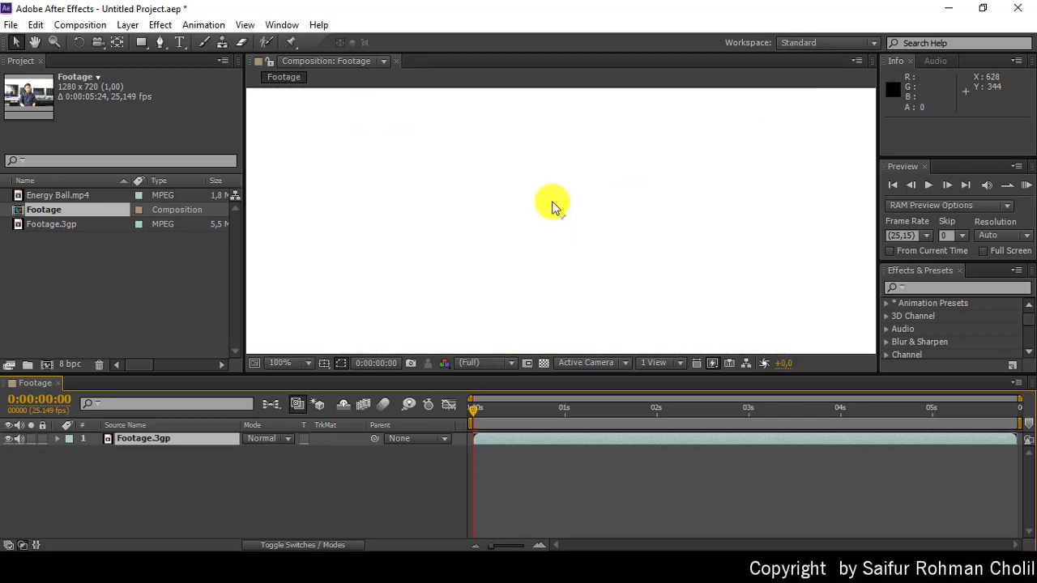
scroll(553, 201, "down", 5)
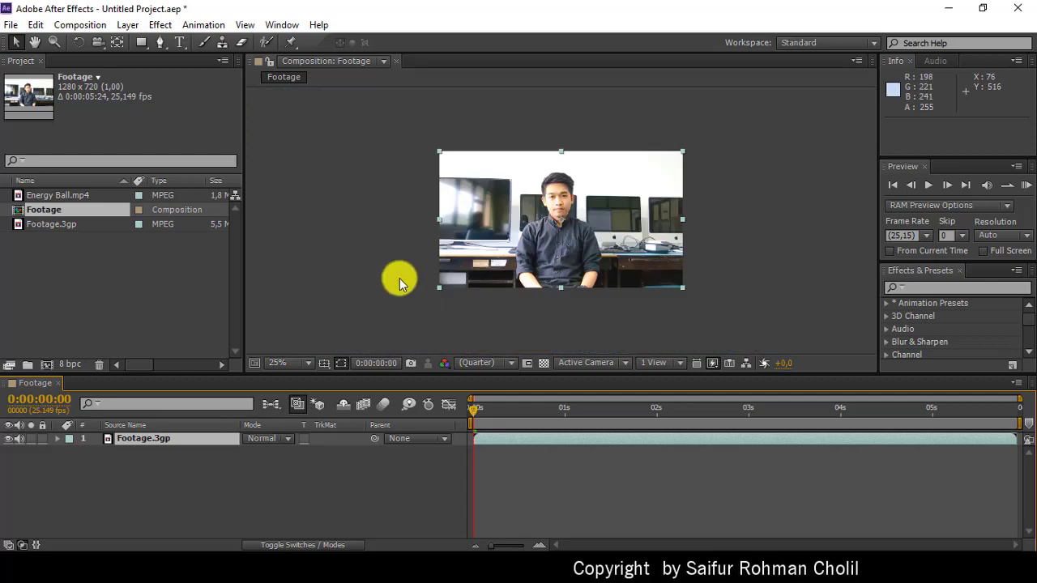
Try the composition view at 100% magnification and set it to Fit
left_click(309, 364)
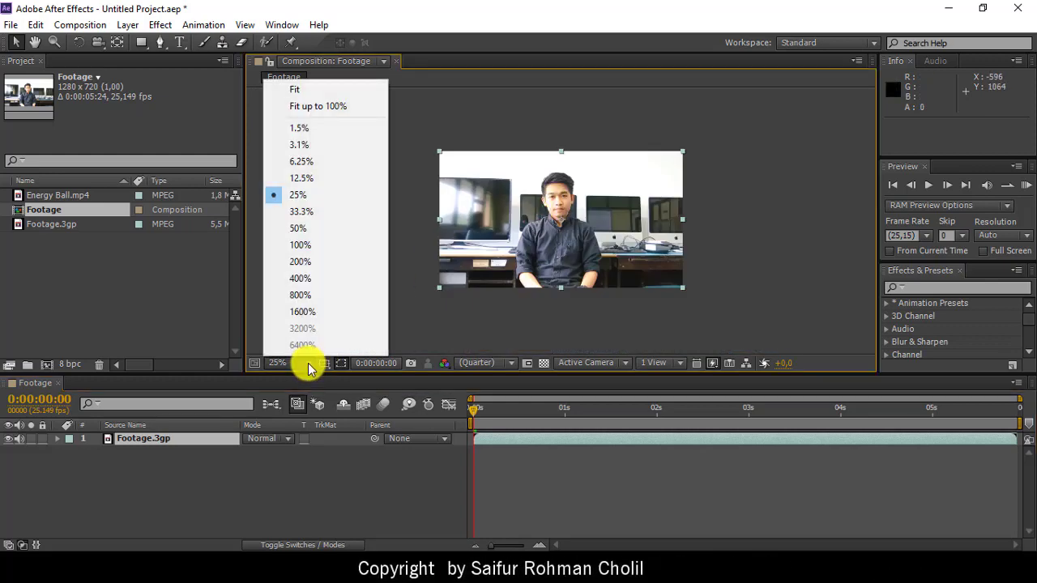
left_click(299, 245)
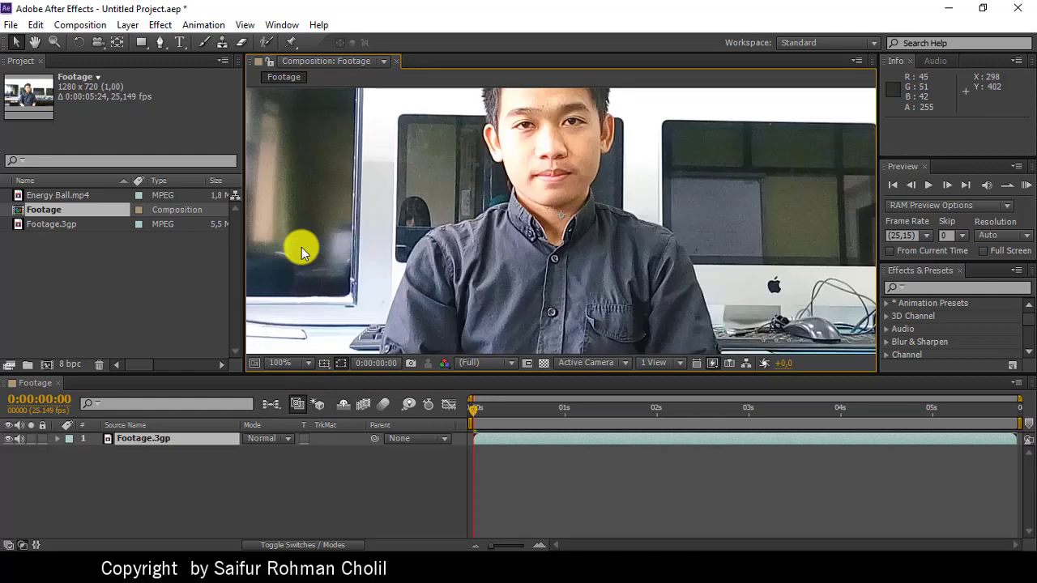
left_click(309, 363)
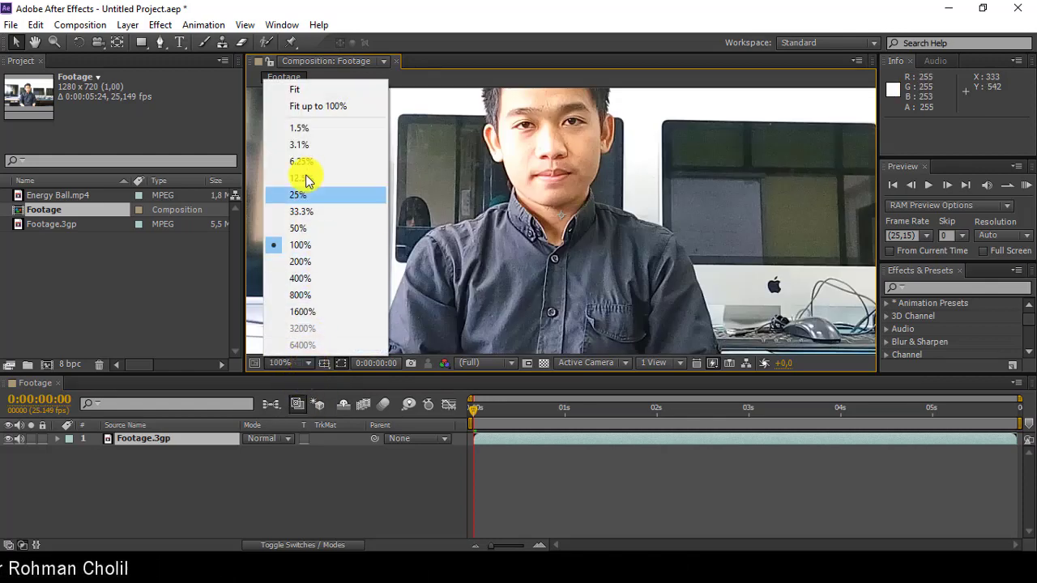
left_click(308, 92)
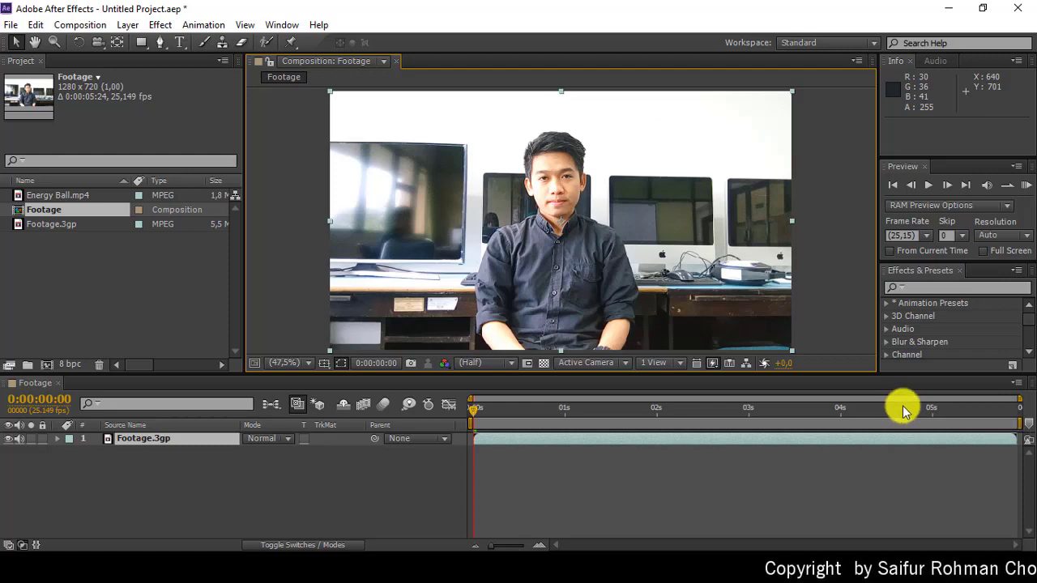
Try a work area from 0:00:01:09 to 0:00:04:11 and restore it to the composition's full length
left_click_drag(1018, 399, 1030, 420)
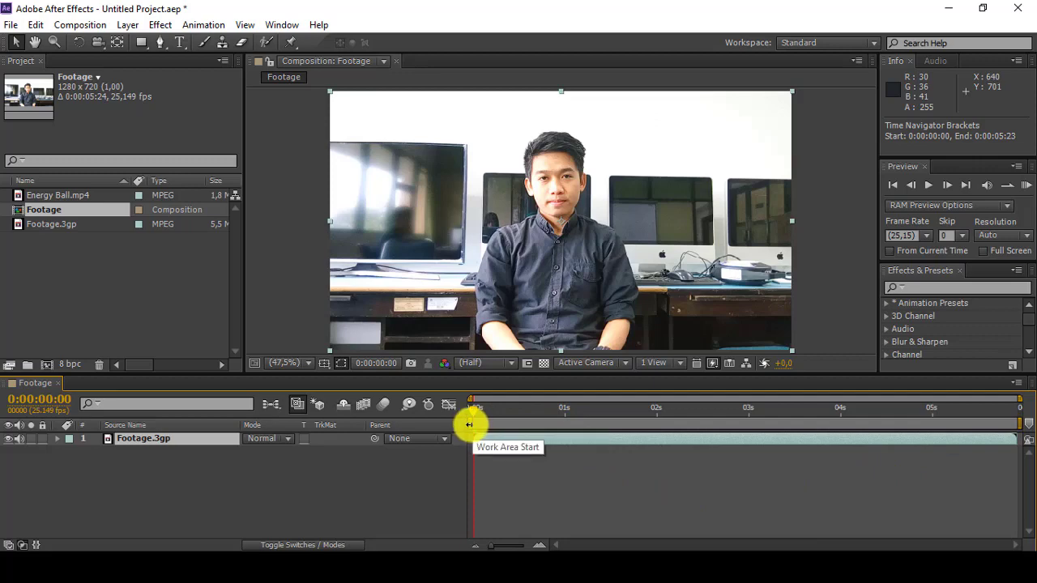
left_click_drag(469, 424, 600, 421)
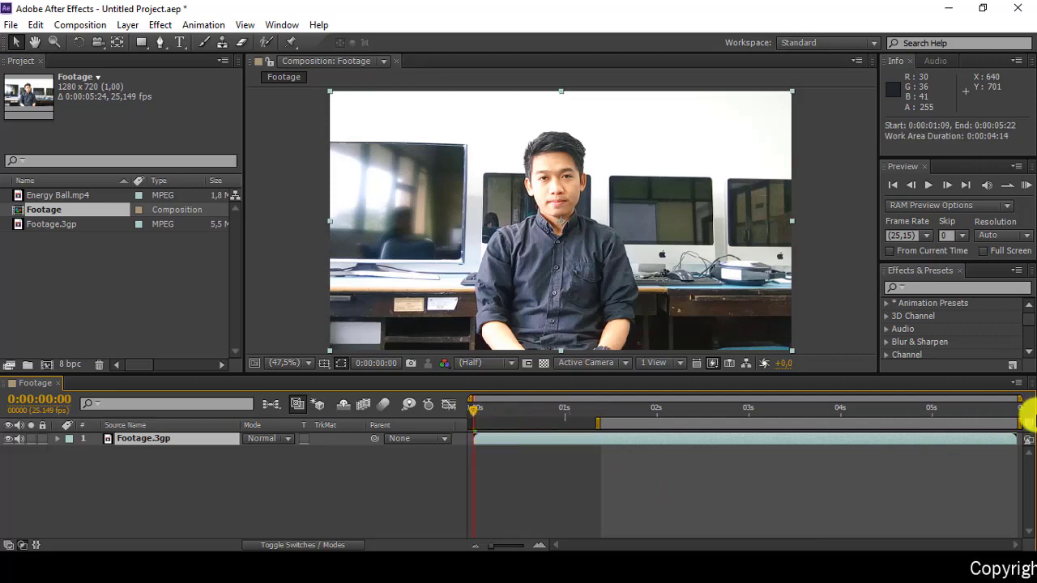
left_click_drag(1022, 424, 889, 423)
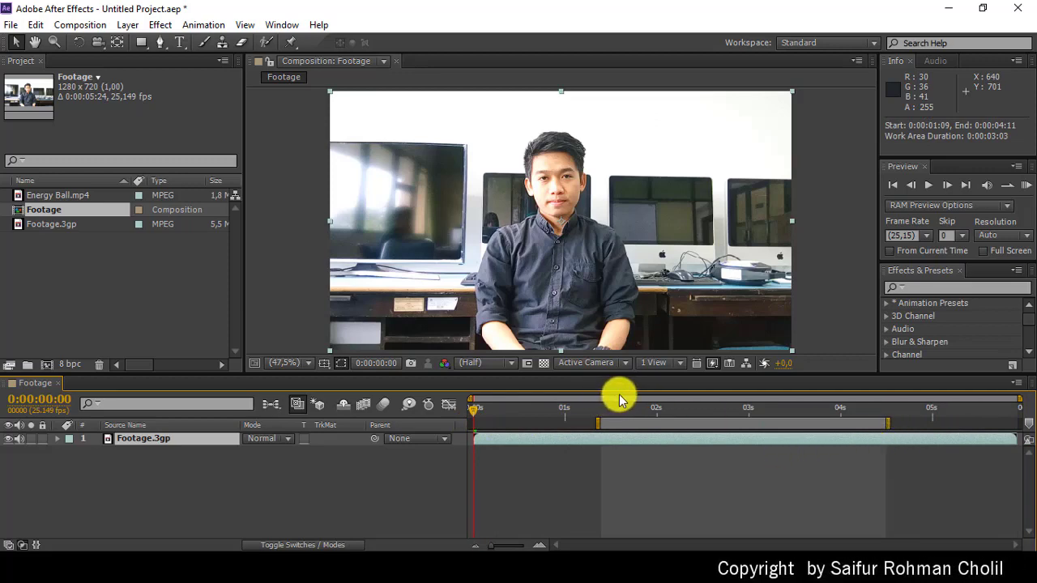
left_click_drag(484, 410, 620, 413)
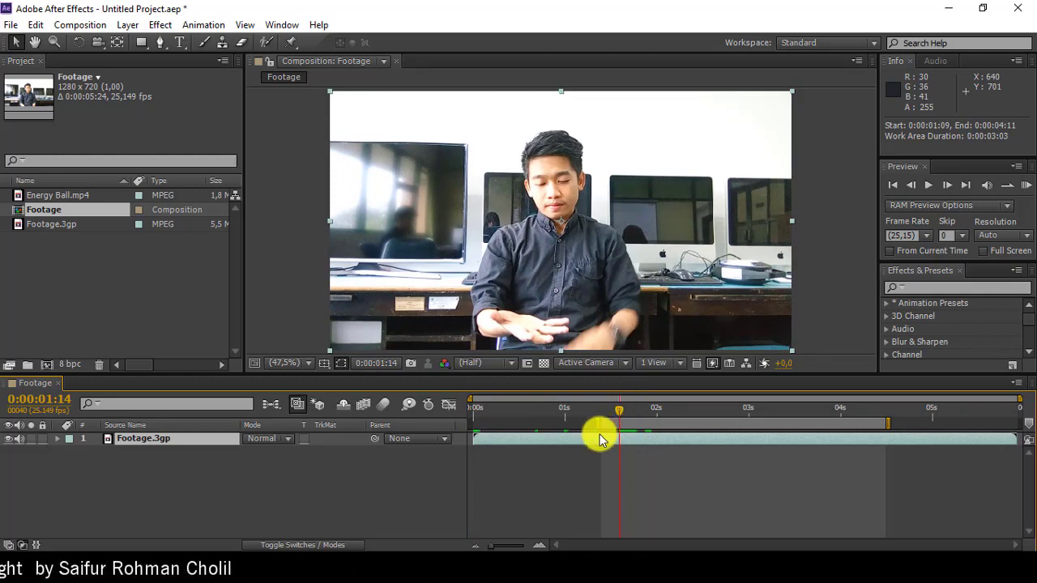
left_click_drag(598, 423, 466, 452)
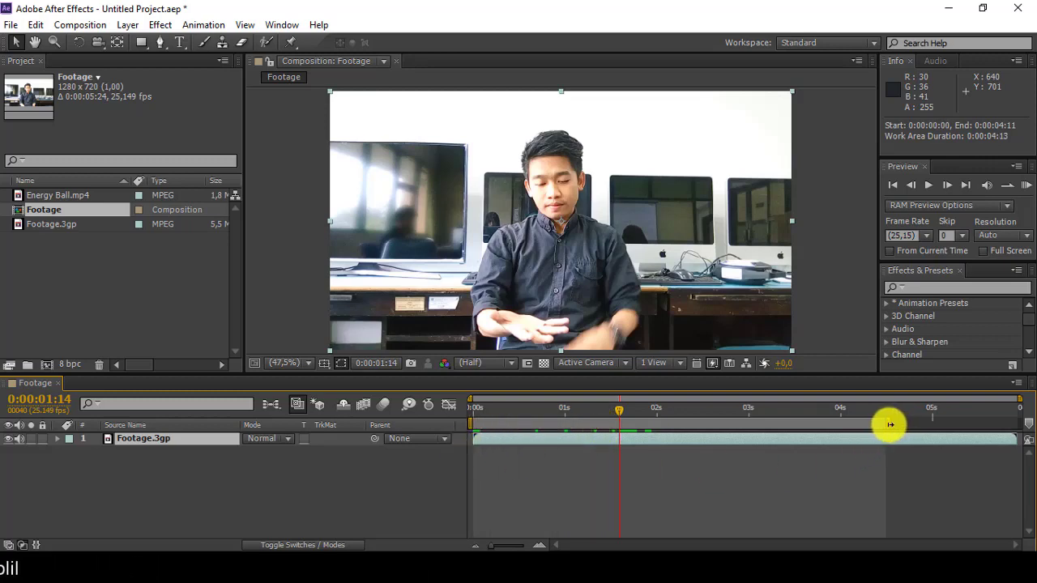
left_click_drag(890, 424, 1028, 419)
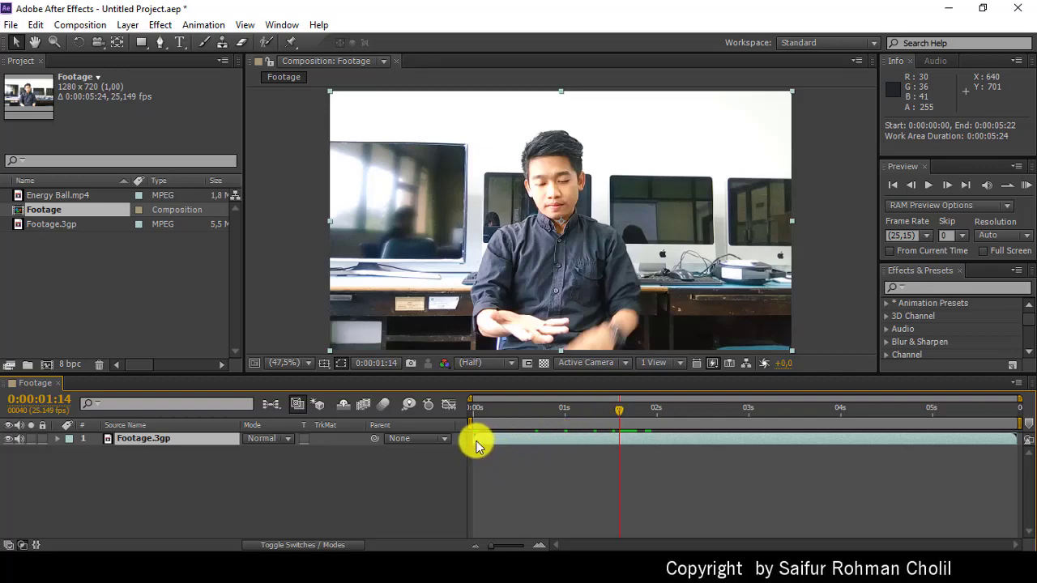
Trim the start of the Footage.3gp layer to 0:00:01:10, scrub across the cut, and restore the layer's start to 0:00:00:00
left_click_drag(476, 444, 604, 437)
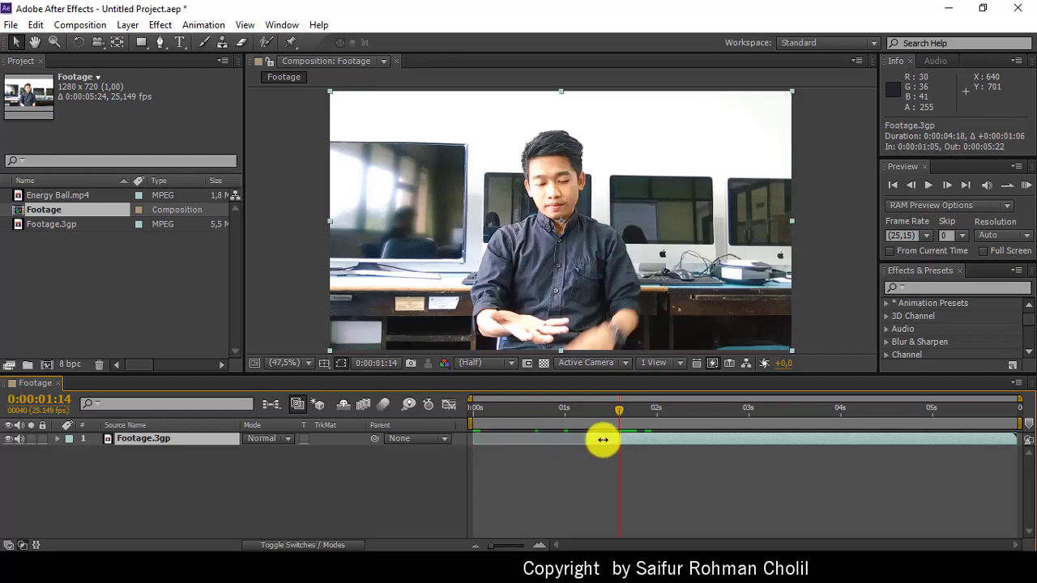
left_click(522, 407)
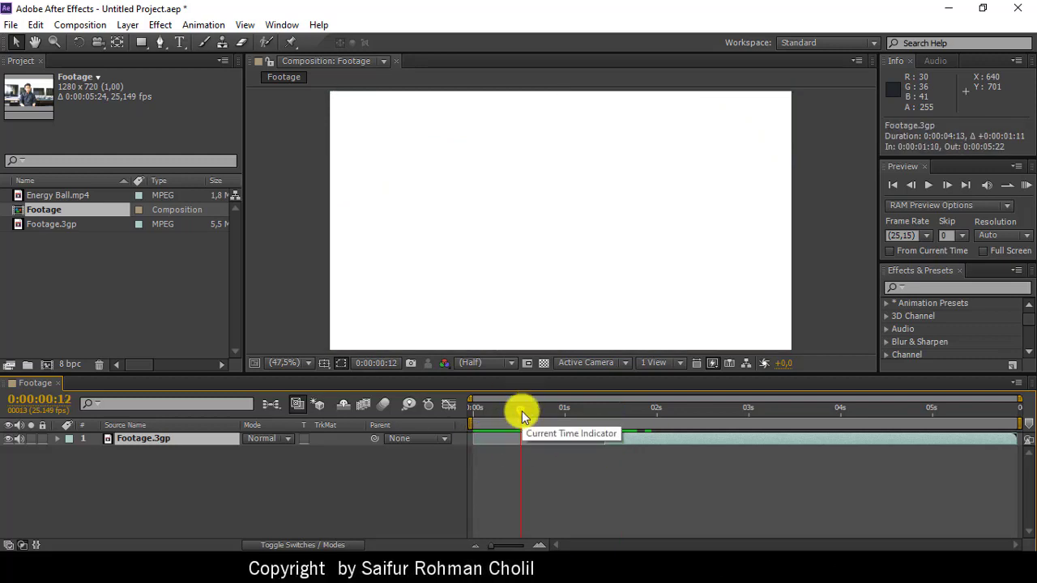
left_click_drag(522, 411, 647, 420)
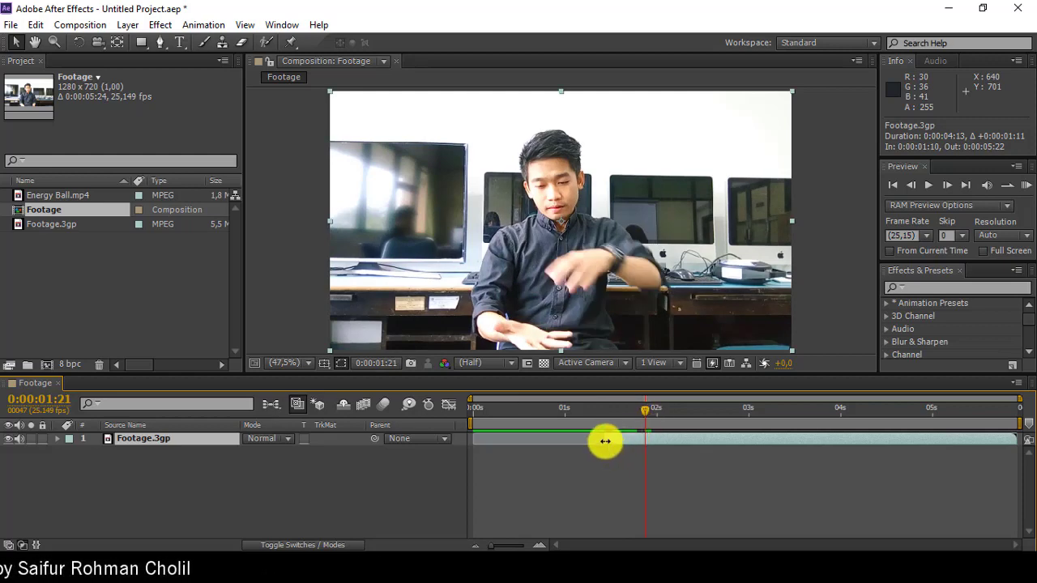
left_click_drag(606, 442, 461, 460)
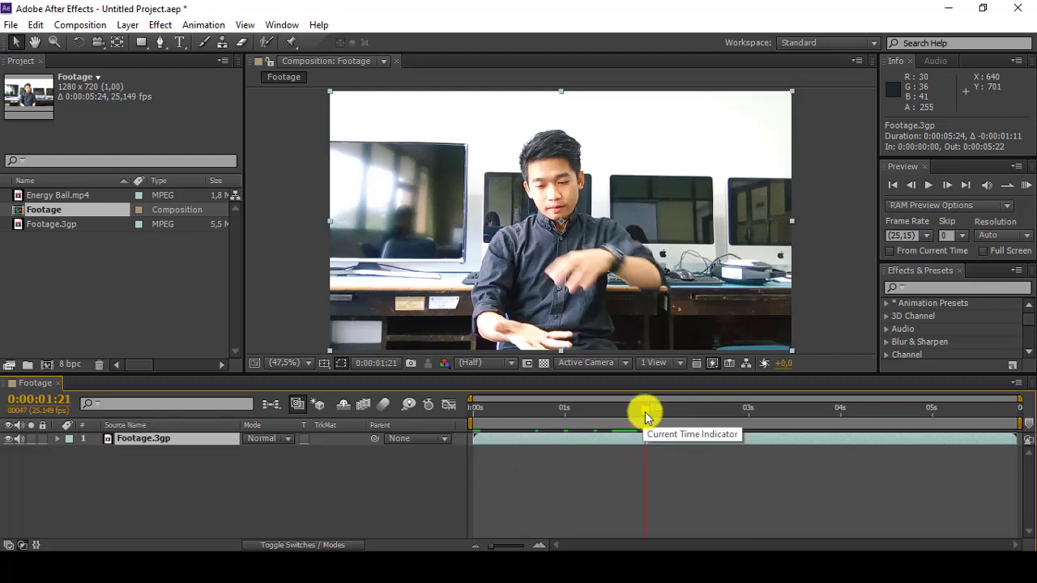
Scrub through the footage and set the work area's start at 0:00:00:24 and its end at 0:00:03:13
left_click_drag(643, 412, 625, 414)
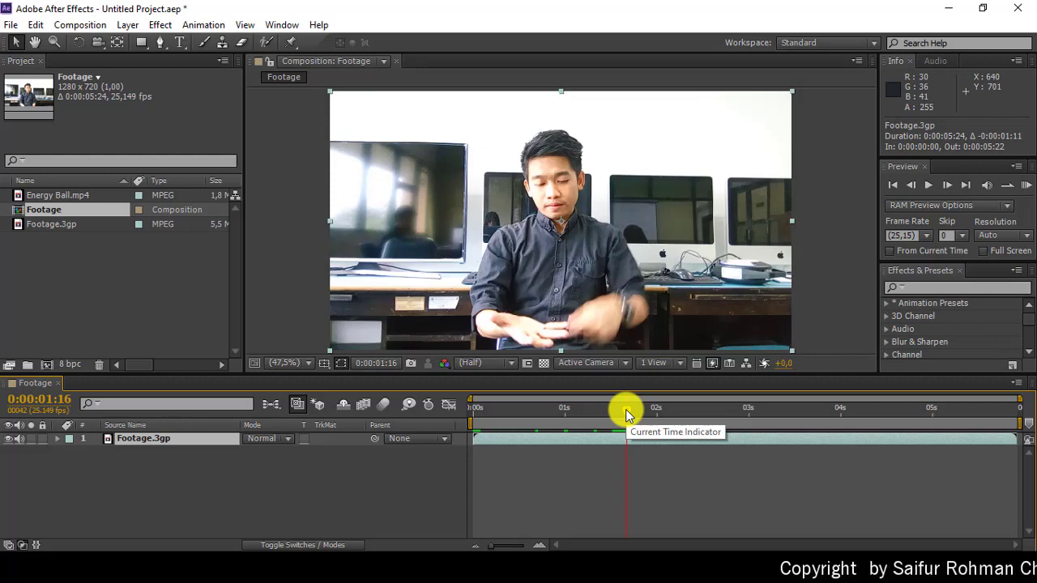
left_click_drag(626, 409, 467, 440)
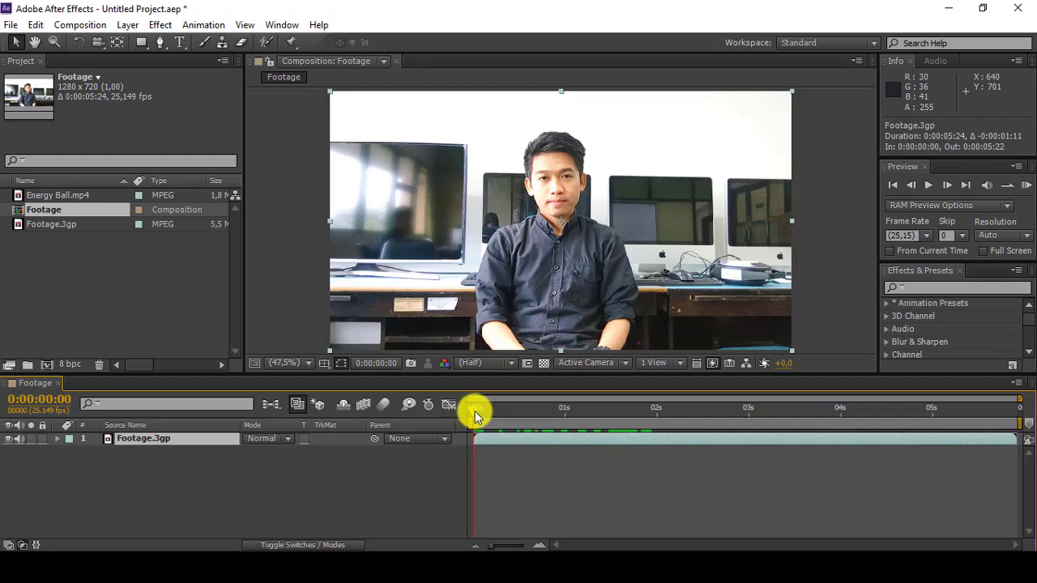
left_click_drag(516, 412, 565, 419)
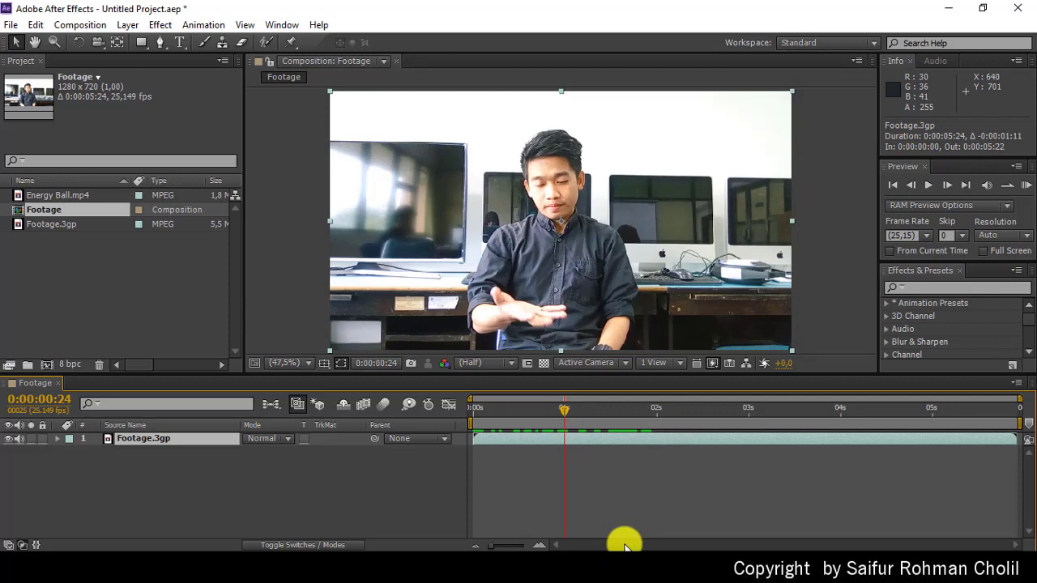
key("b")
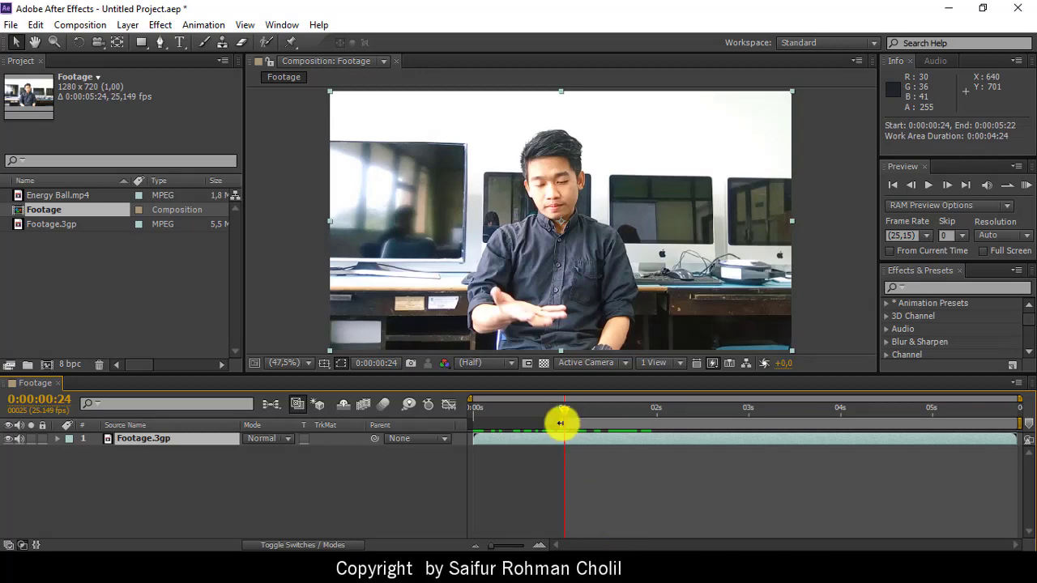
left_click(799, 410)
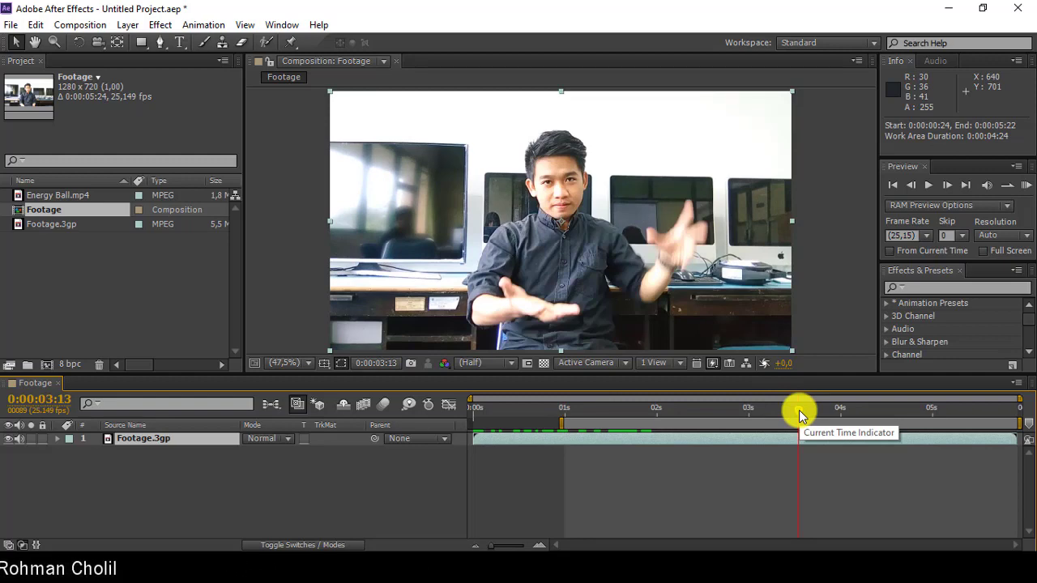
key("n")
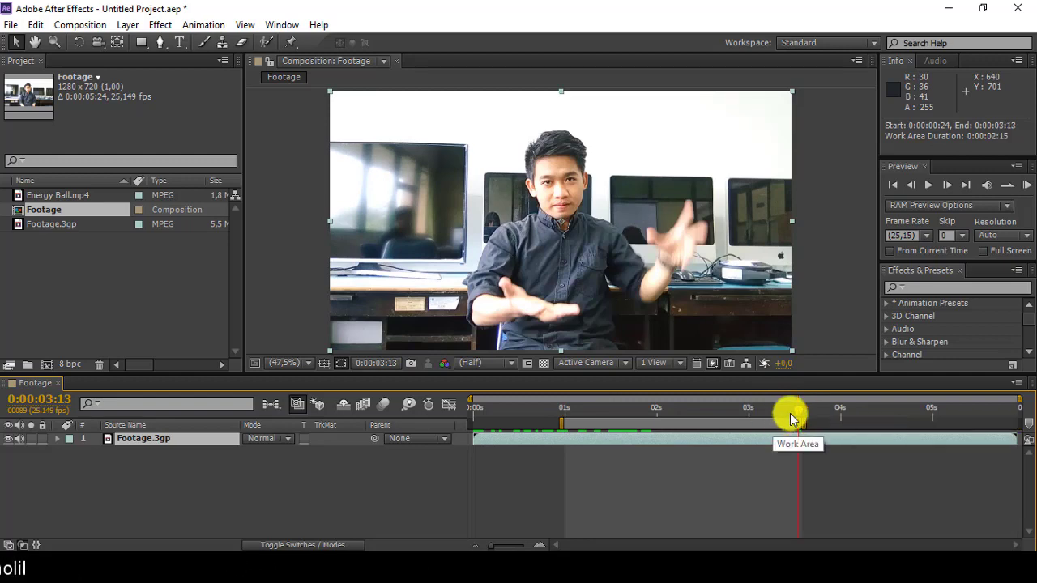
Scrub to 0:00:02:15 and extend the work area to the full composition, from 0:00:00:00 to 0:00:05:22
left_click_drag(771, 416, 715, 416)
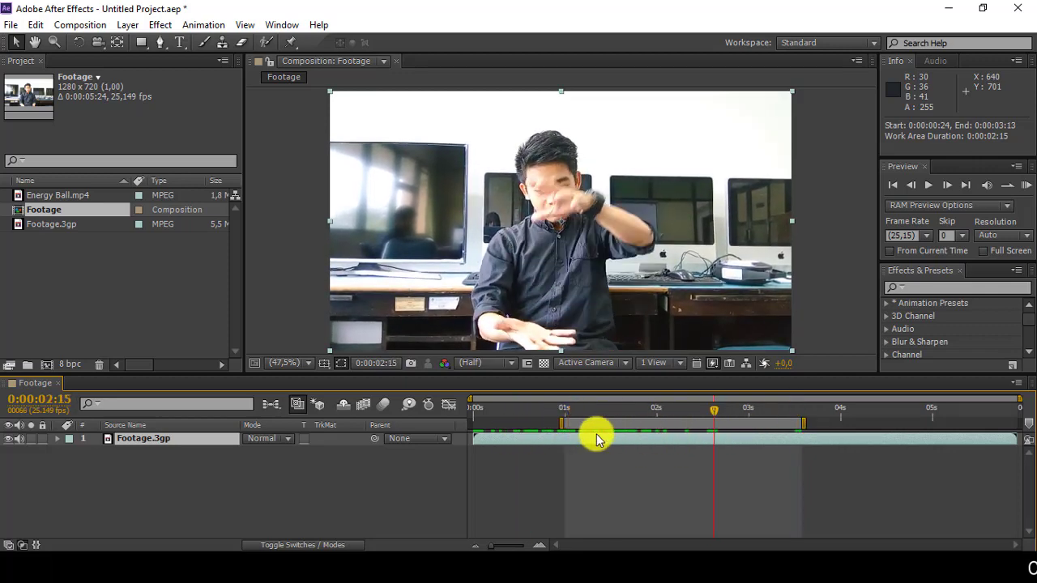
left_click_drag(558, 420, 451, 451)
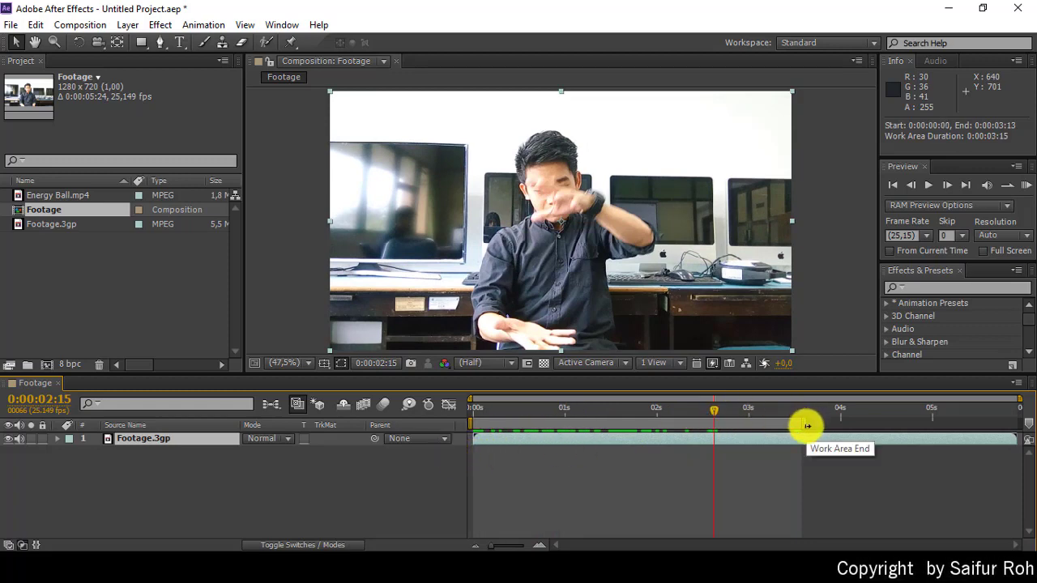
left_click_drag(806, 417, 1027, 410)
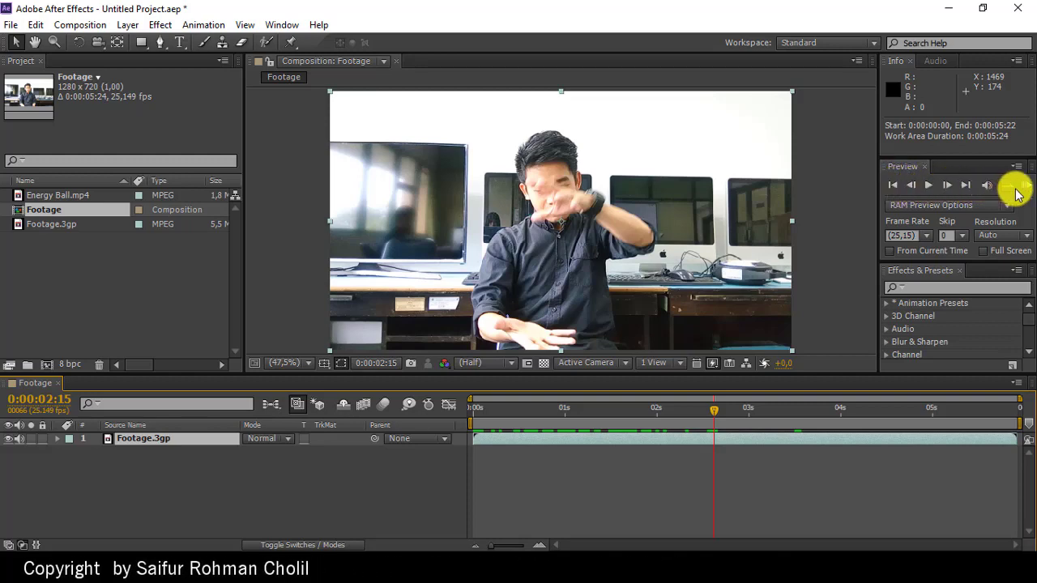
Return to the first frame, play a RAM preview of the Footage composition and stop it
left_click(896, 188)
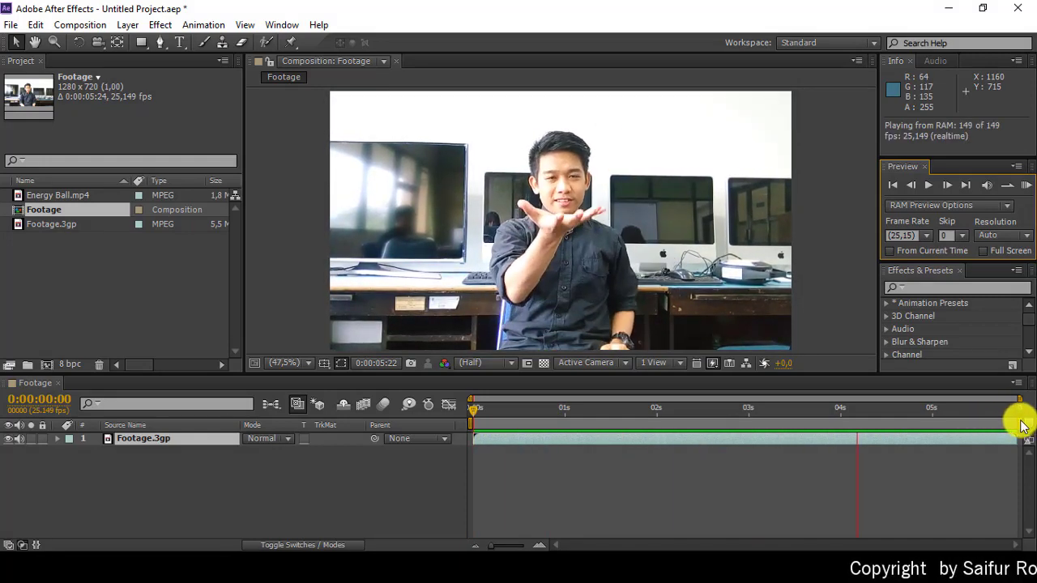
left_click(984, 387)
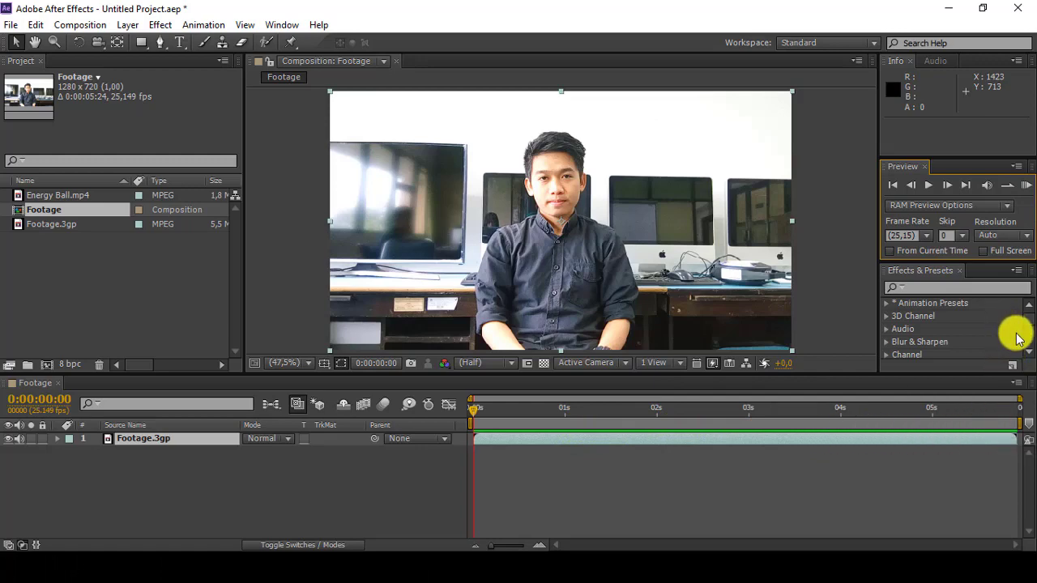
Set the preview's loop option to loop and play the RAM preview of the Footage composition
left_click(1007, 188)
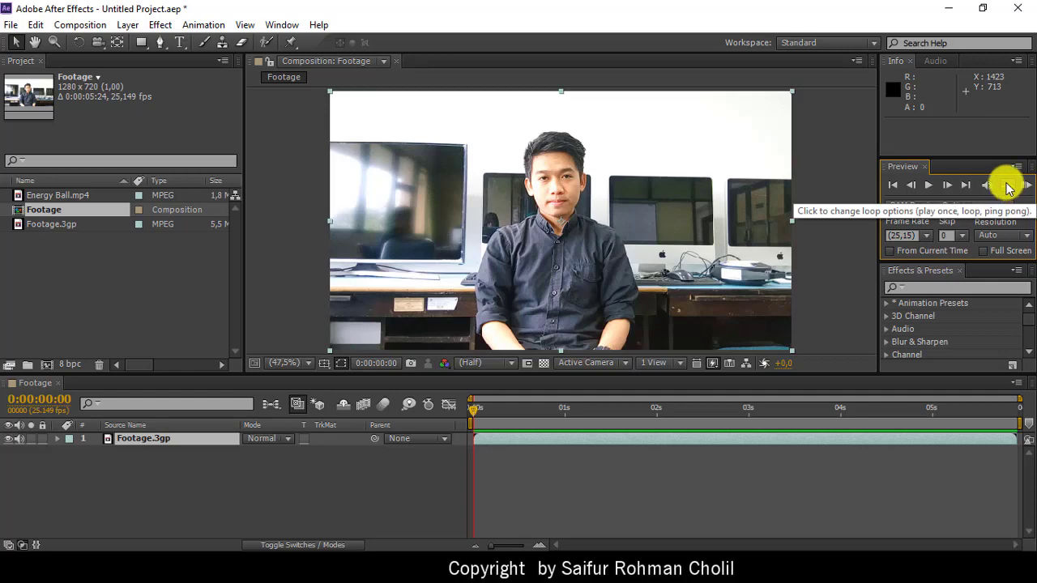
left_click(1008, 188)
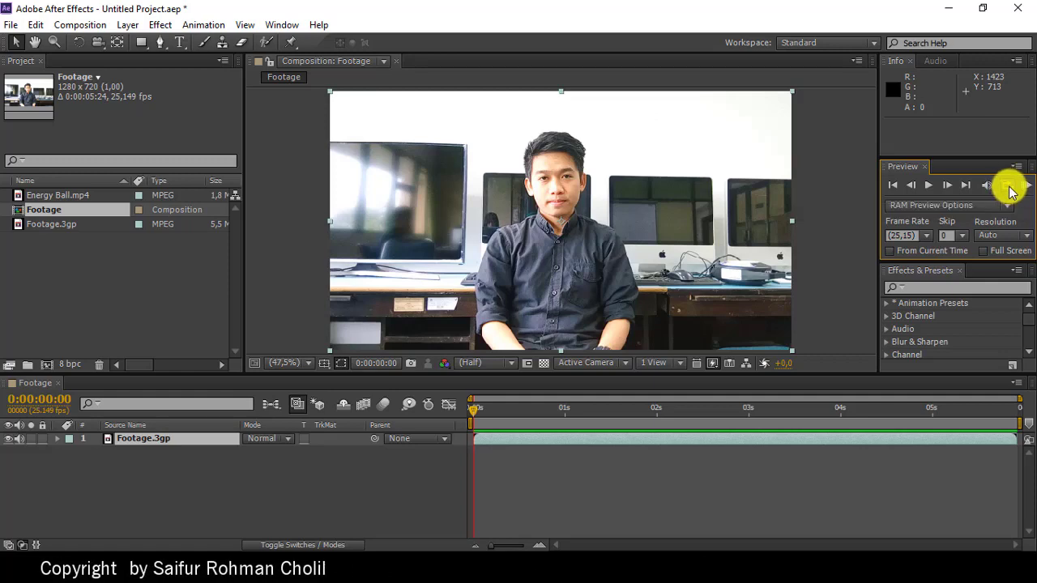
left_click(1024, 189)
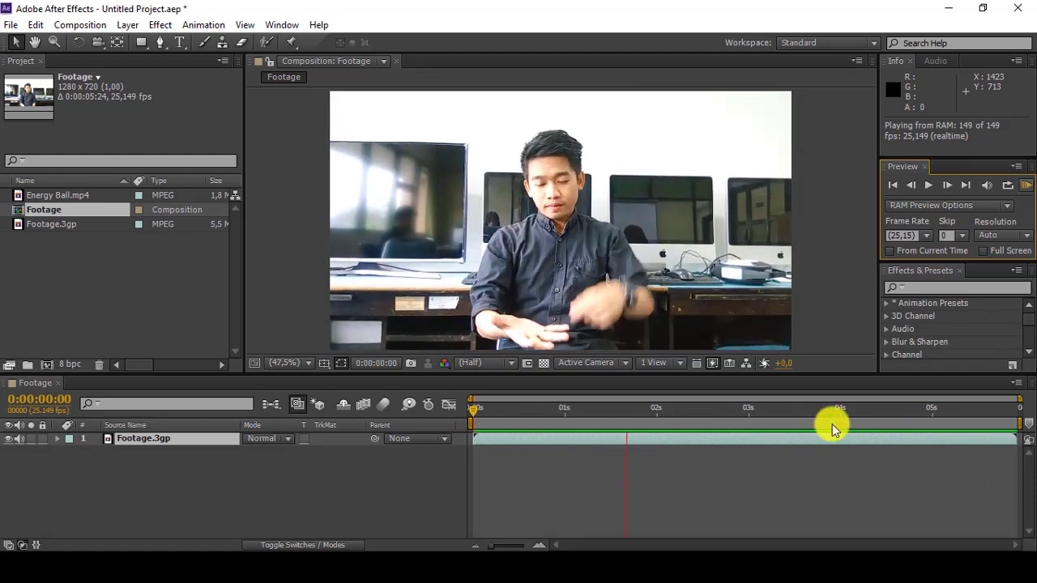
Switch the preview's loop option to ping-pong and finally to play once
left_click(1008, 188)
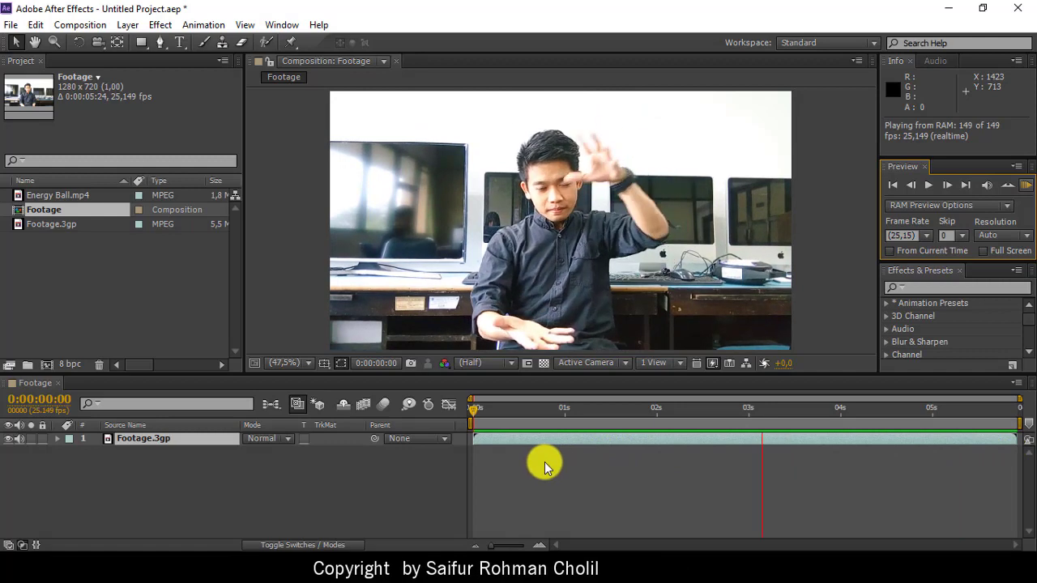
left_click(1009, 188)
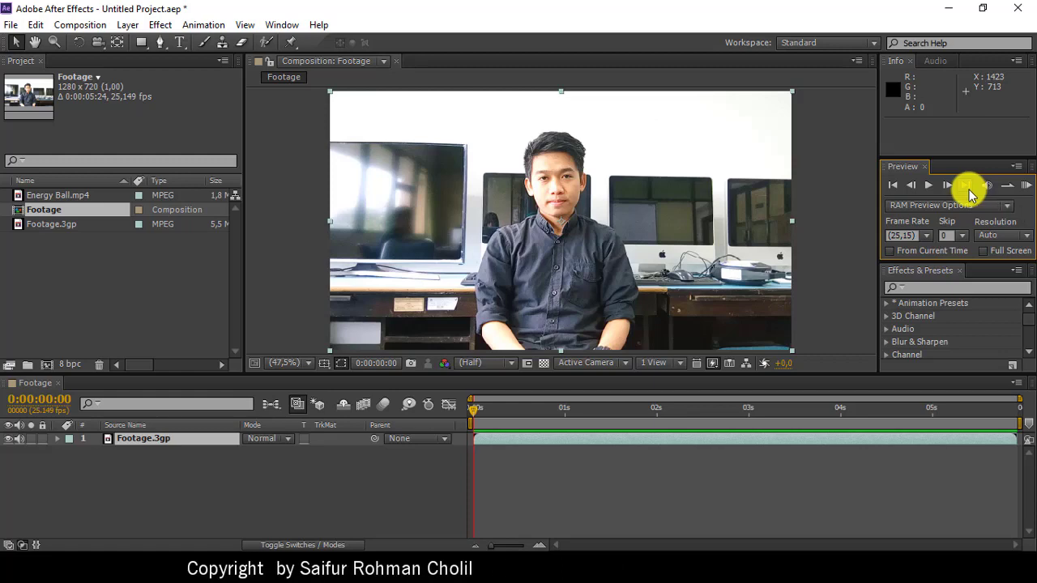
Jump between the last and first frames, step back from the end to 0:00:05:20, and return to the first frame
left_click(970, 188)
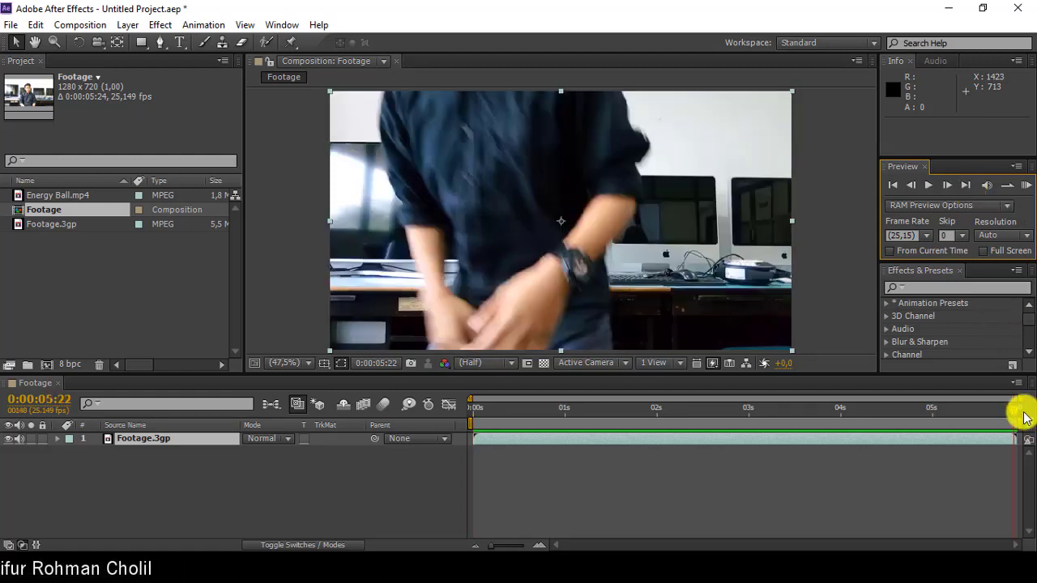
left_click(895, 185)
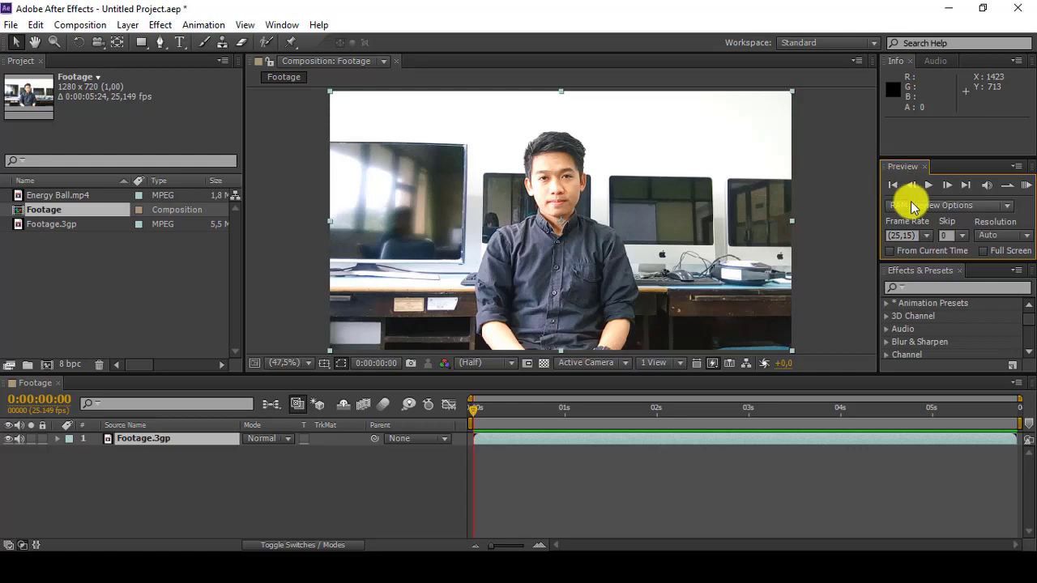
key("KP_0")
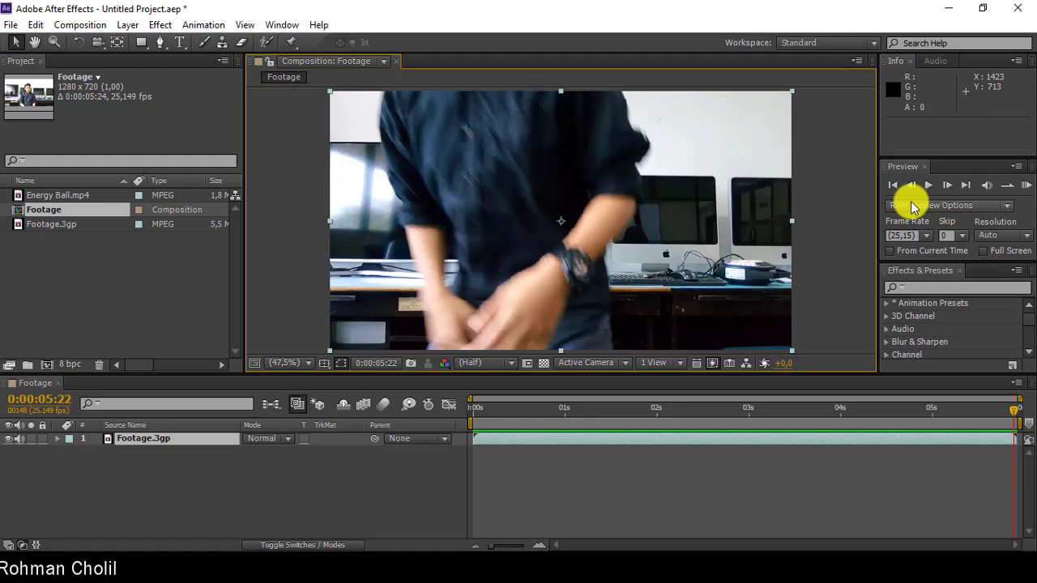
key("Page_Up")
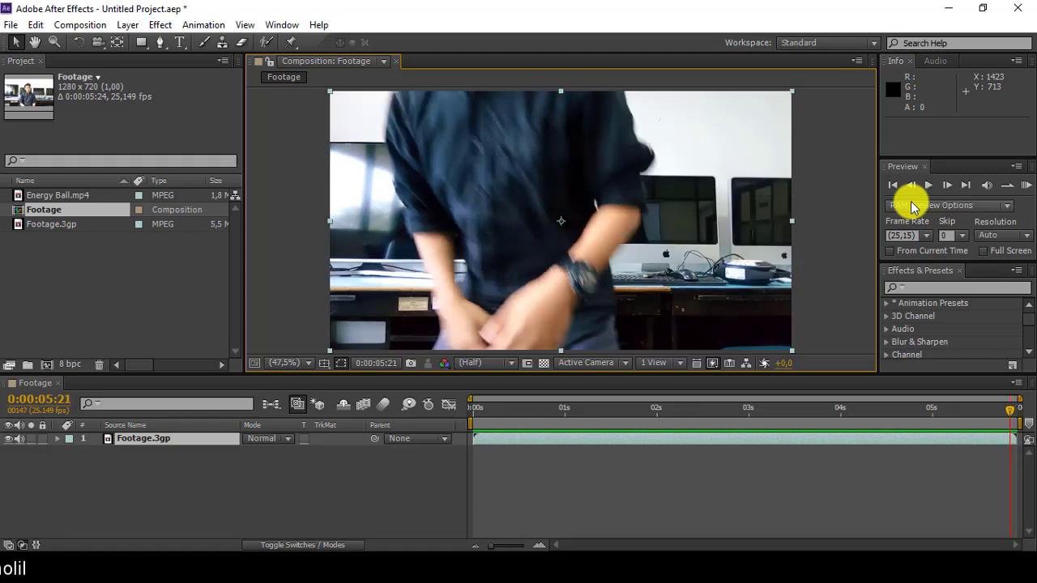
key("Page_Up")
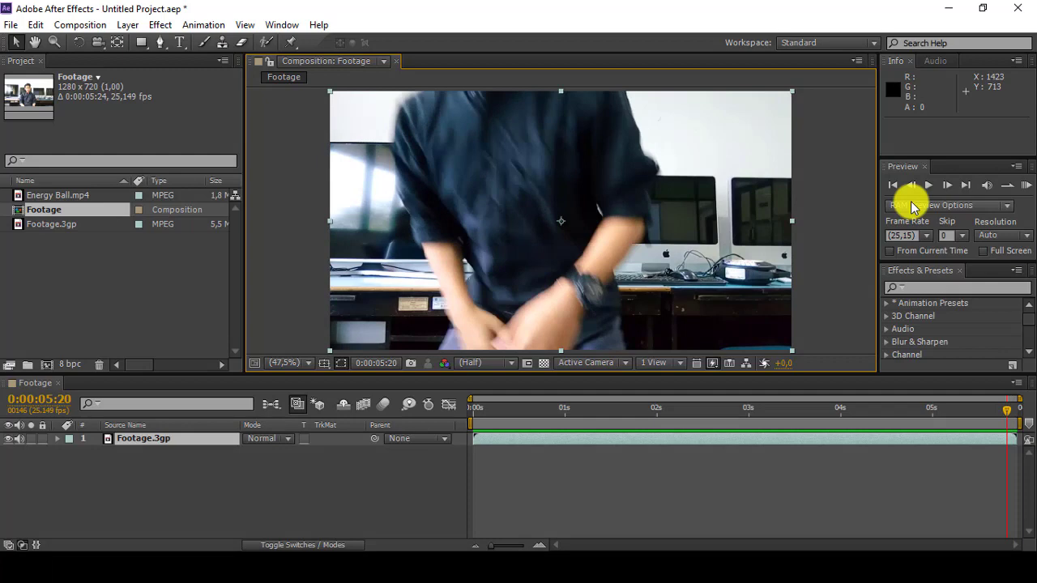
key("Home")
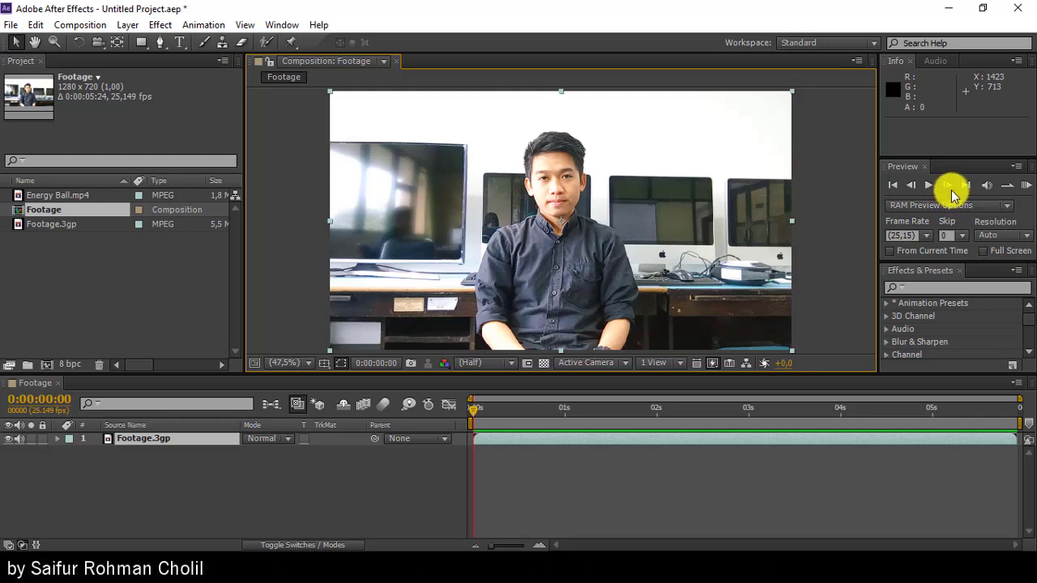
Advance frame by frame to 0:00:00:08 and step back to 0:00:00:05
left_click(950, 188)
left_click(949, 188)
left_click(950, 188)
left_click(950, 188)
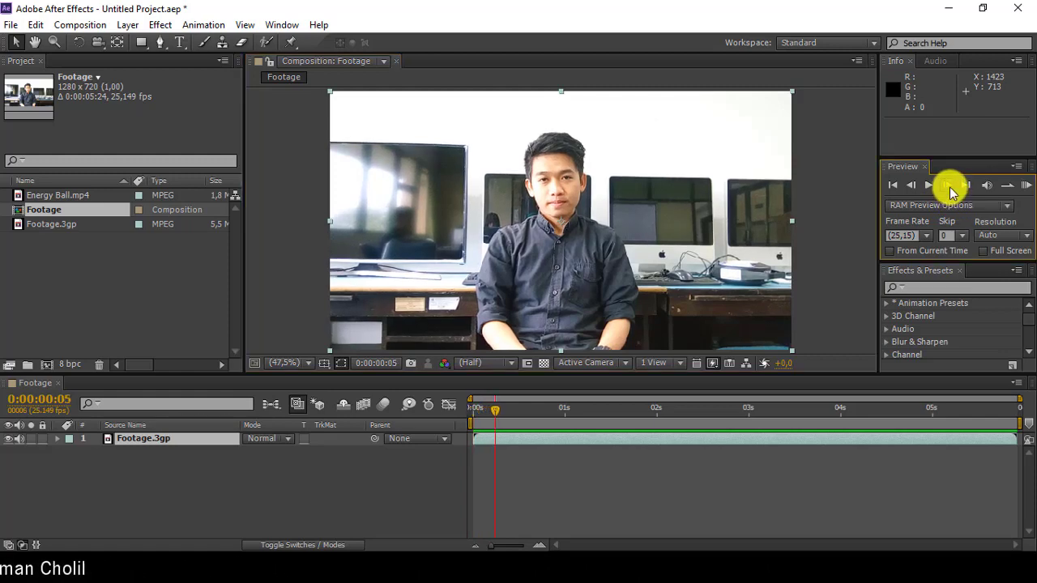
left_click(950, 188)
left_click(949, 188)
left_click(950, 188)
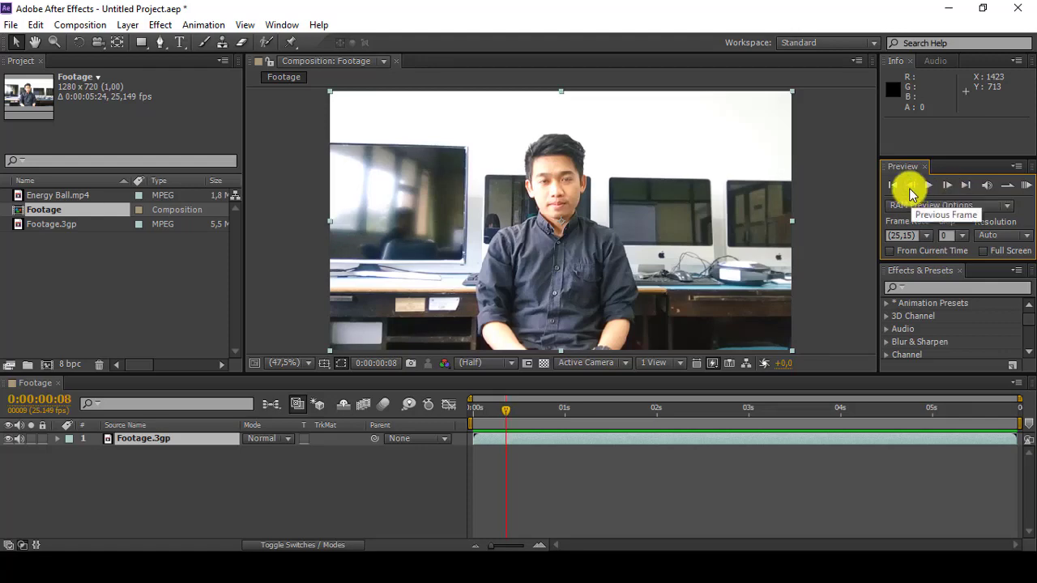
left_click(909, 188)
left_click(909, 188)
left_click(909, 188)
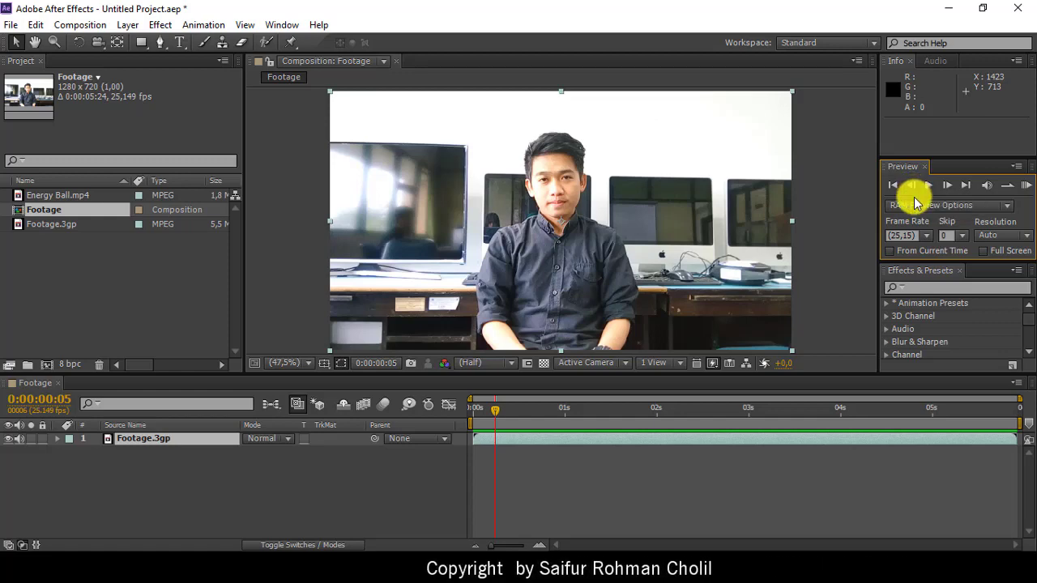
left_click(962, 208)
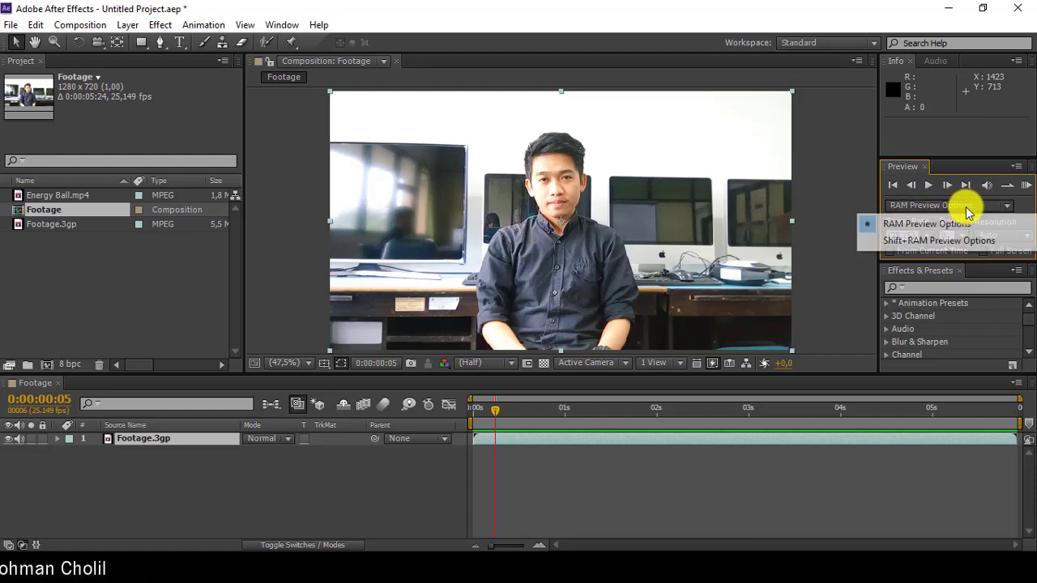
left_click(1024, 207)
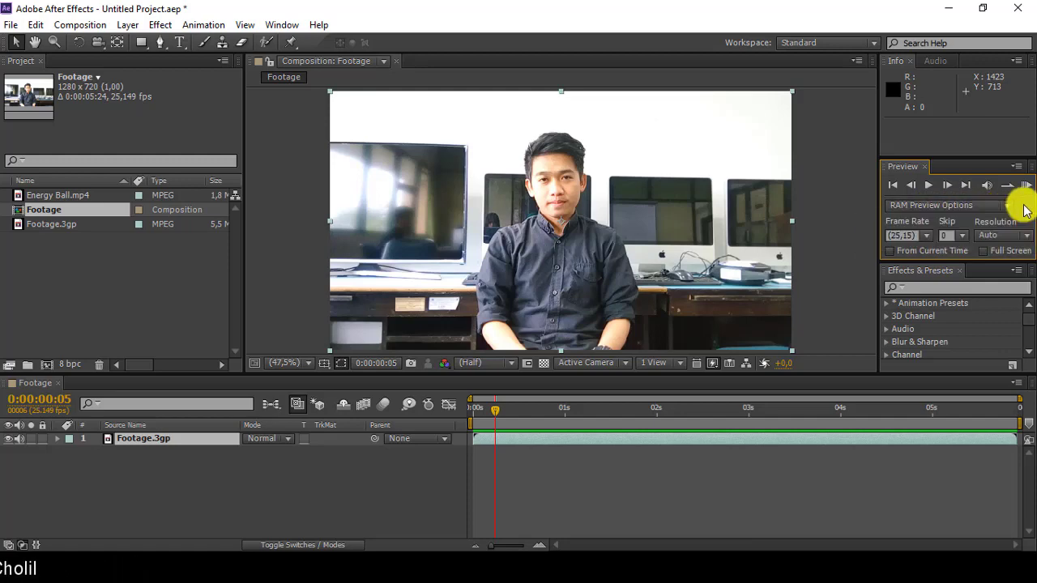
left_click(927, 236)
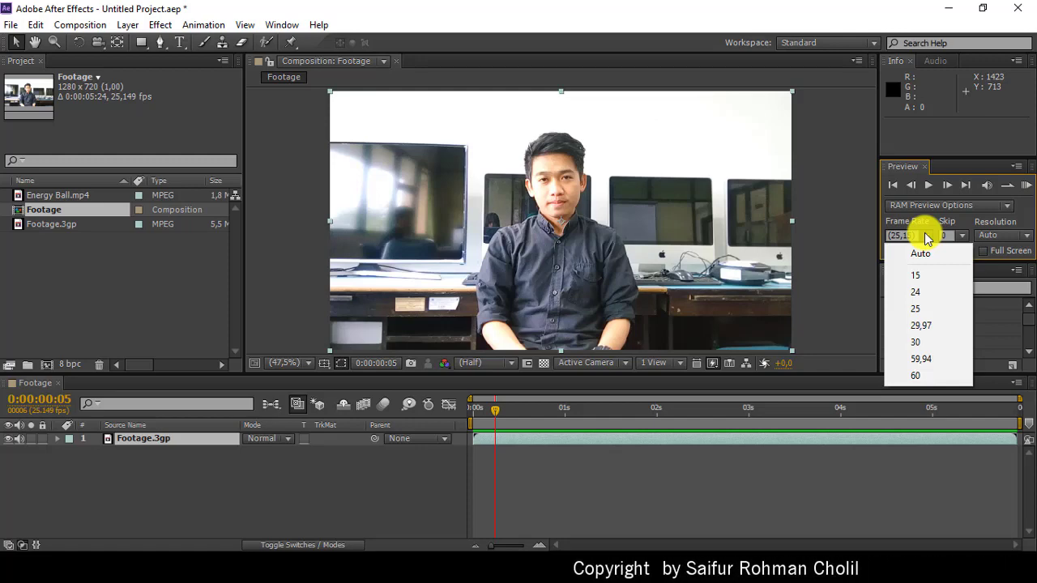
left_click(1004, 220)
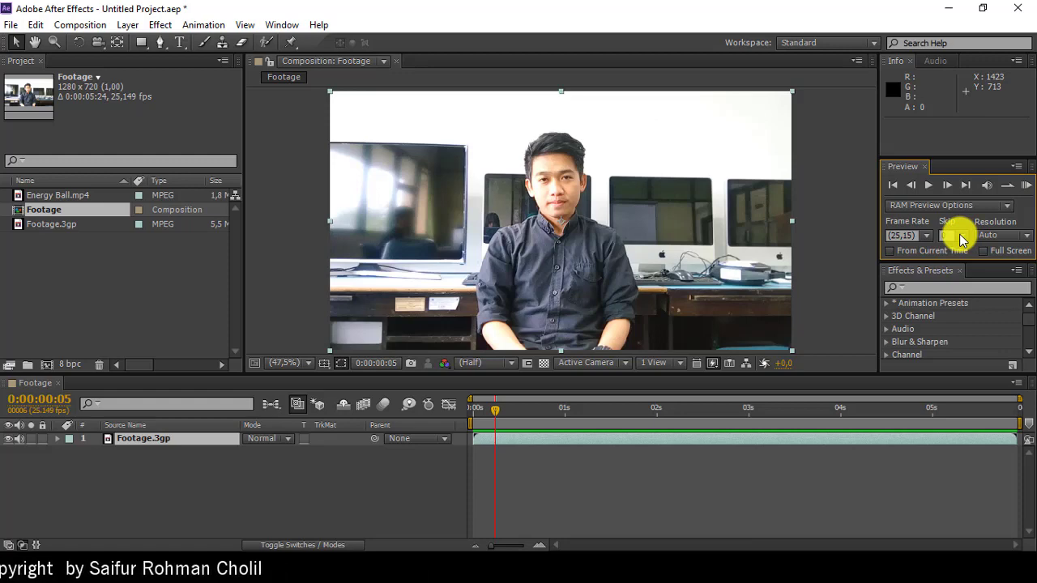
Return to the first frame, set the preview's Skip to 2, and play the footage briefly before stopping it
left_click(892, 184)
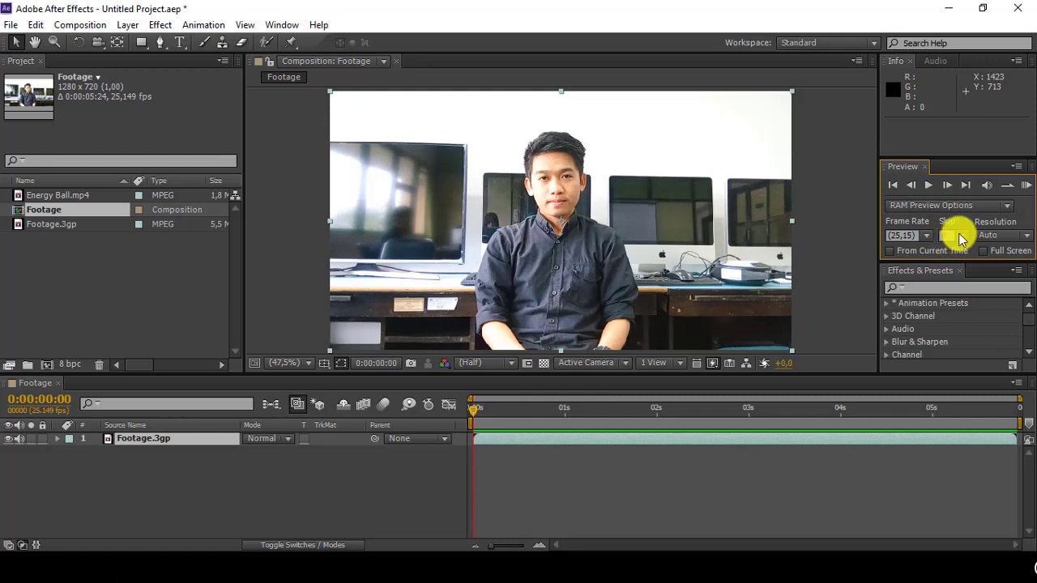
left_click(960, 237)
left_click(966, 283)
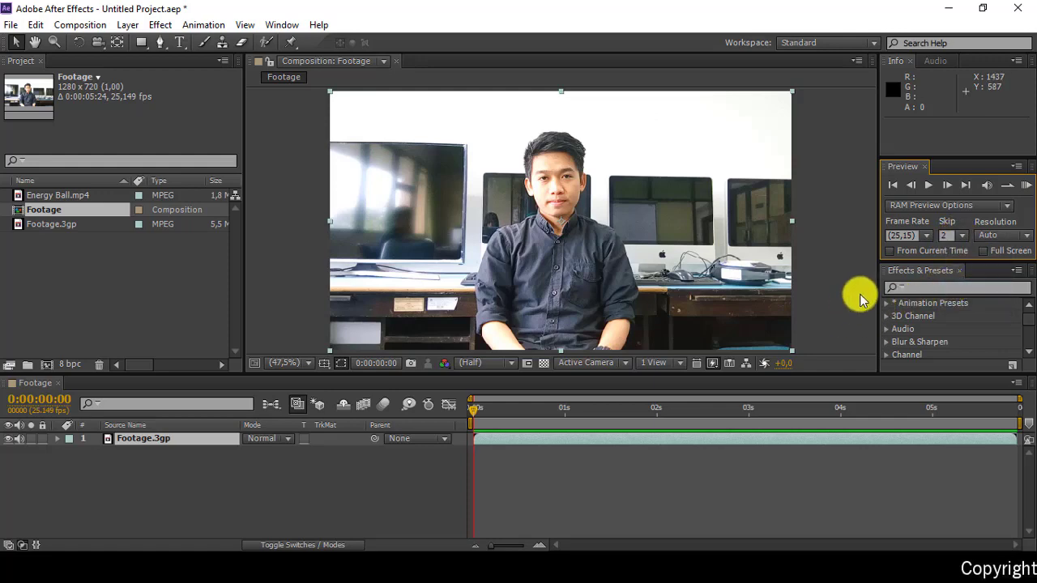
left_click(932, 186)
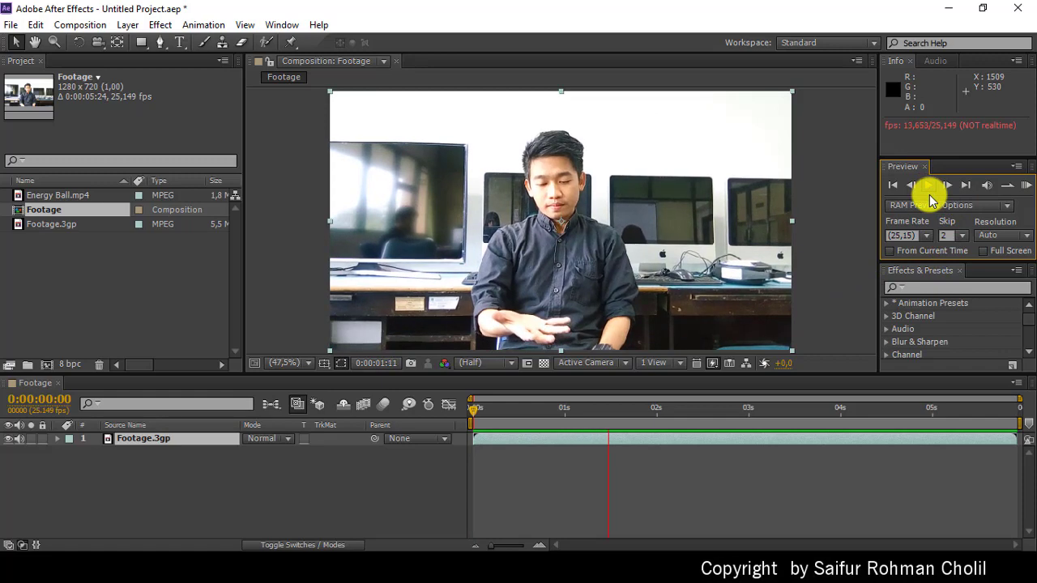
left_click(928, 186)
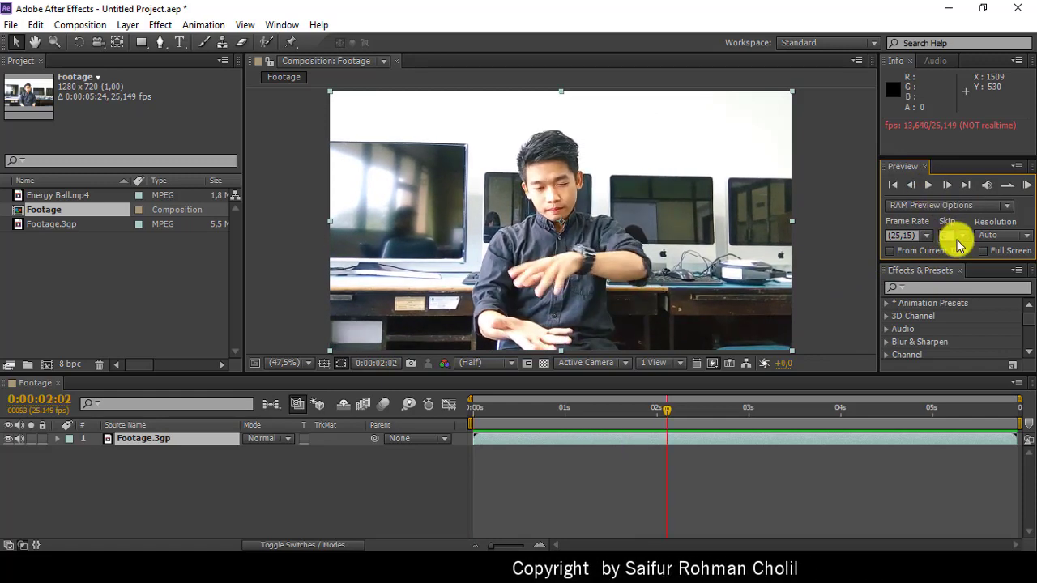
Reset the preview's Skip to 0 and return to the first frame of the composition
left_click(952, 235)
left_click(947, 258)
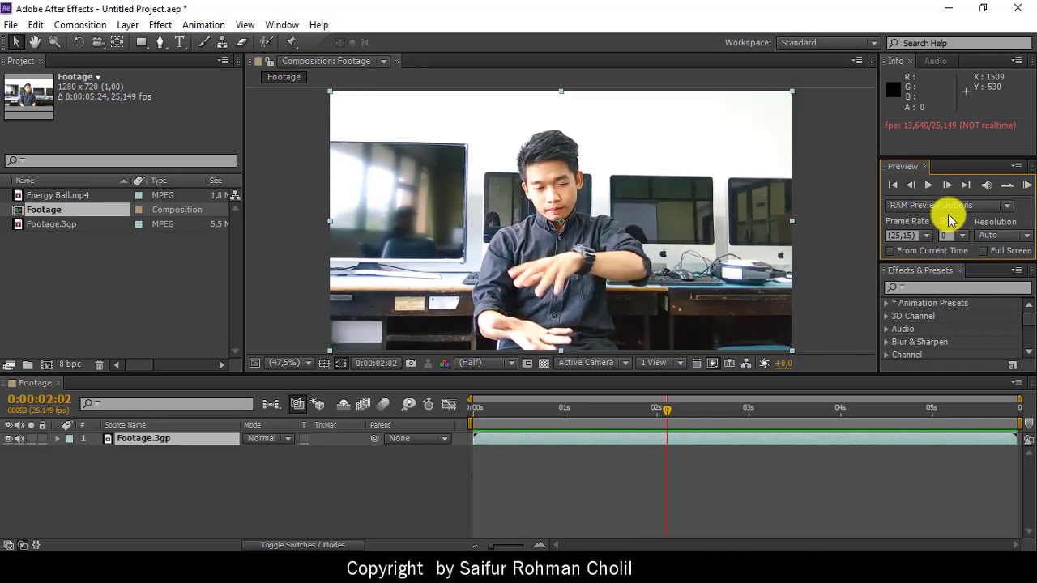
left_click(896, 188)
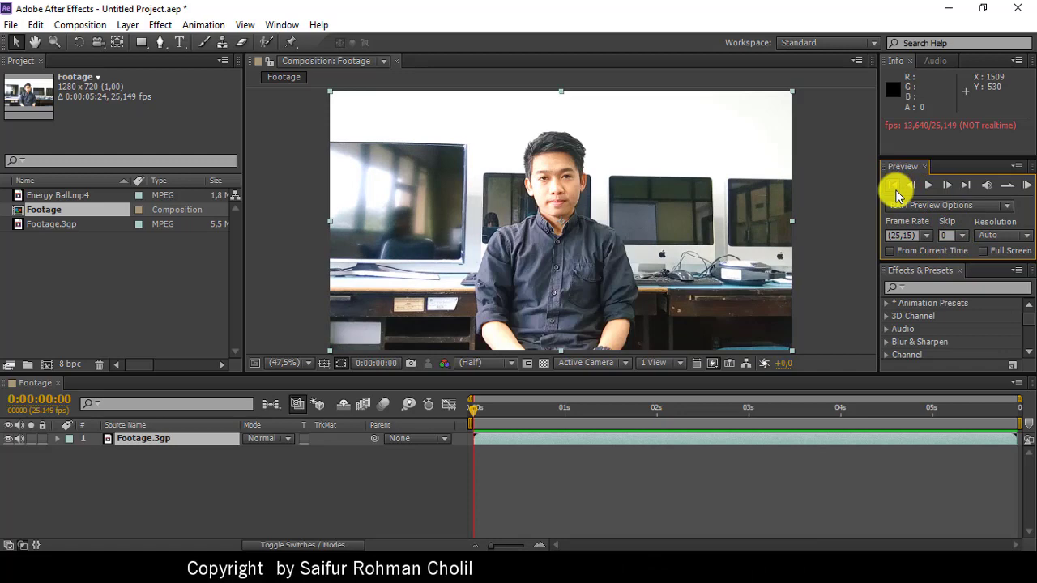
left_click(1025, 187)
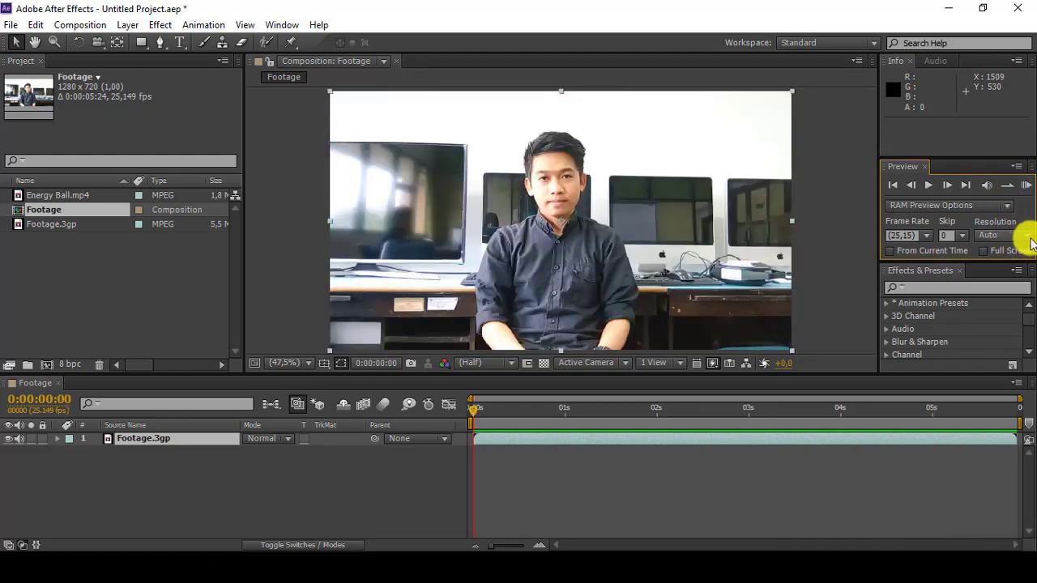
left_click(1029, 236)
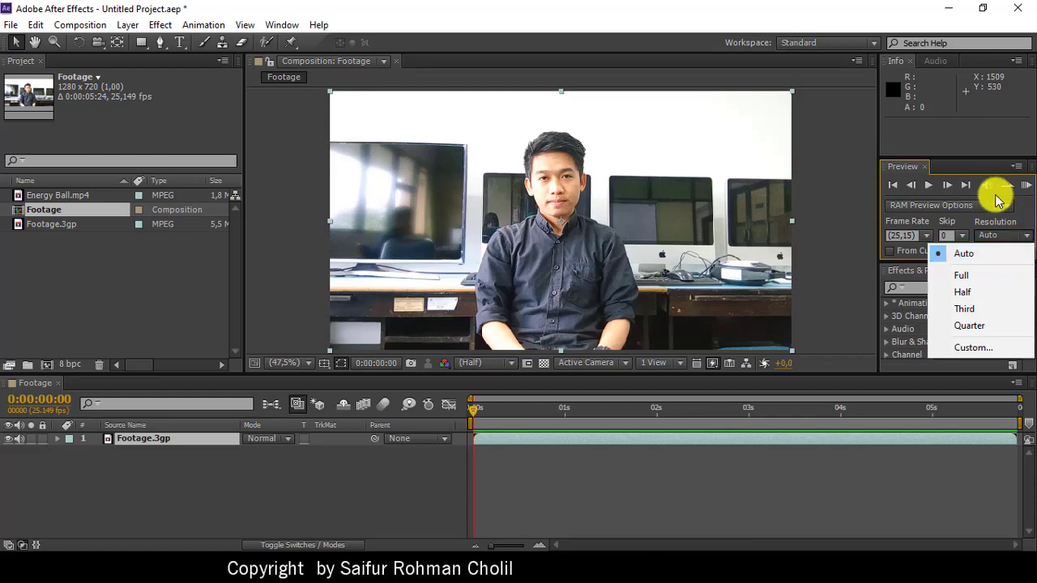
left_click(953, 172)
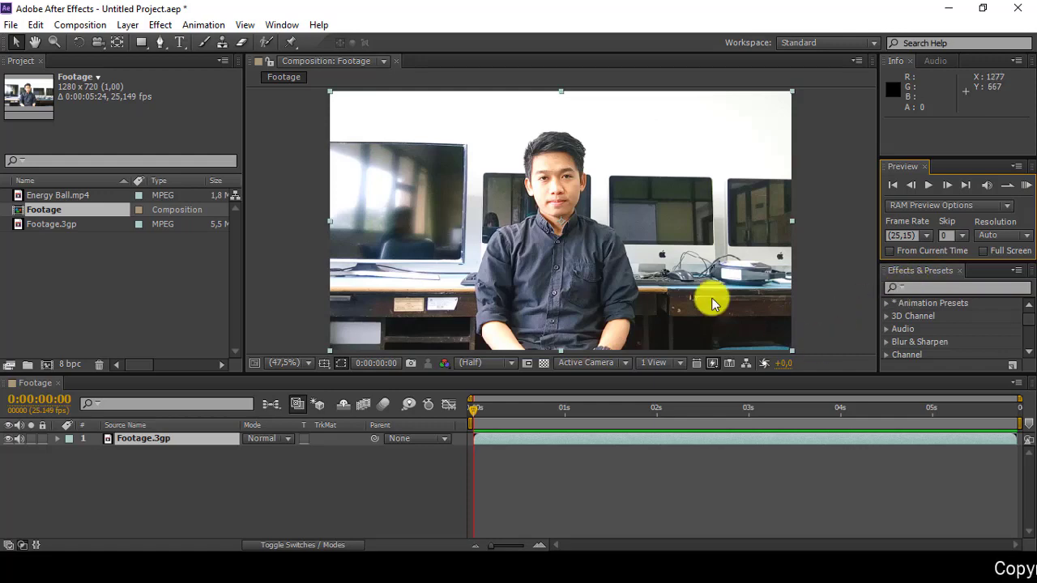
scroll(648, 218, "down", 2)
scroll(650, 220, "up", 2)
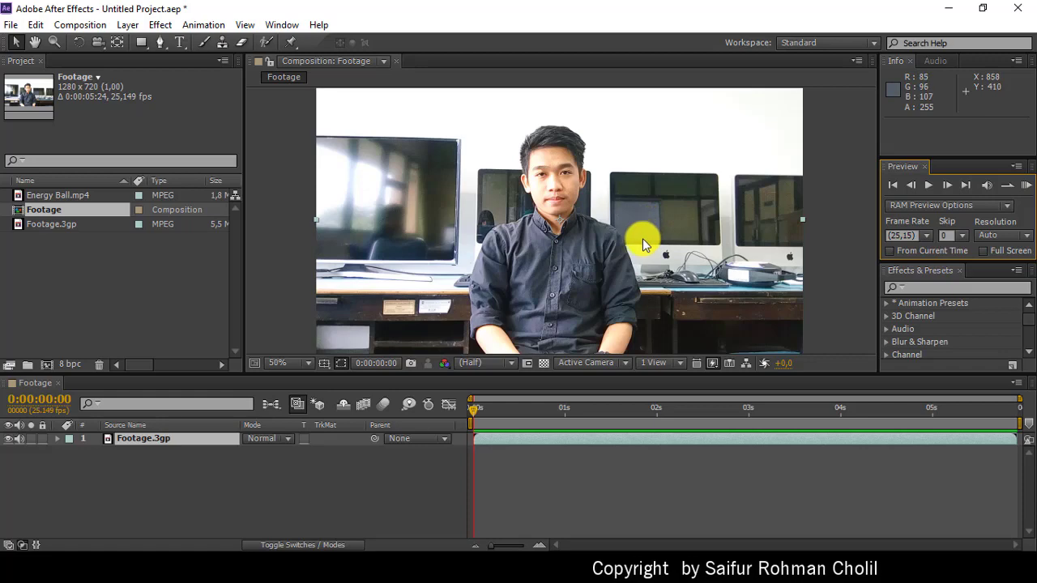
left_click(696, 363)
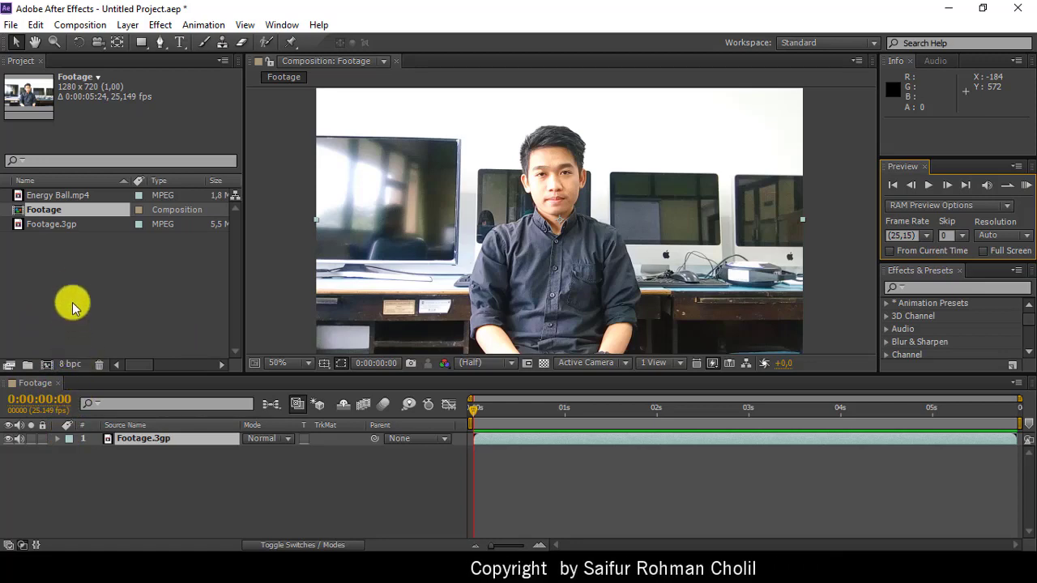
Add Energy Ball.mp4 to the Footage composition and place its layer above Footage.3gp
left_click(41, 196)
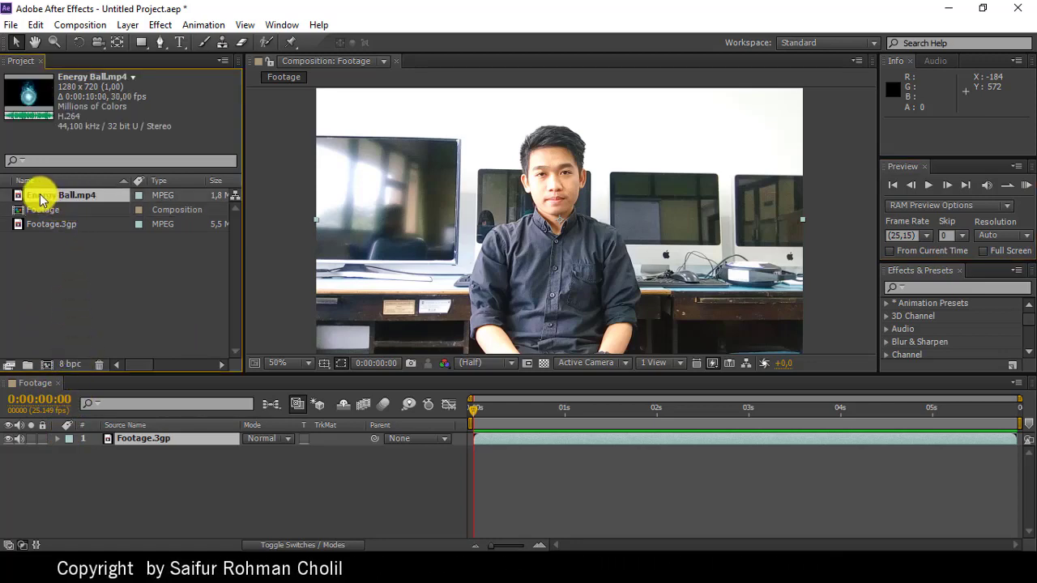
left_click_drag(40, 196, 91, 449)
left_click_drag(92, 455, 91, 454)
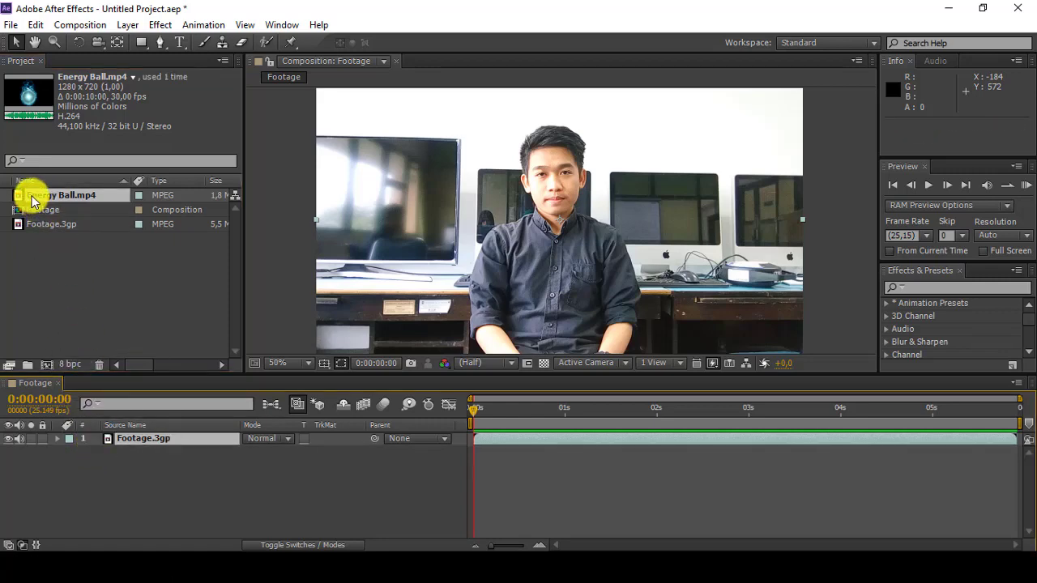
left_click_drag(32, 201, 83, 398)
left_click_drag(74, 296, 49, 166)
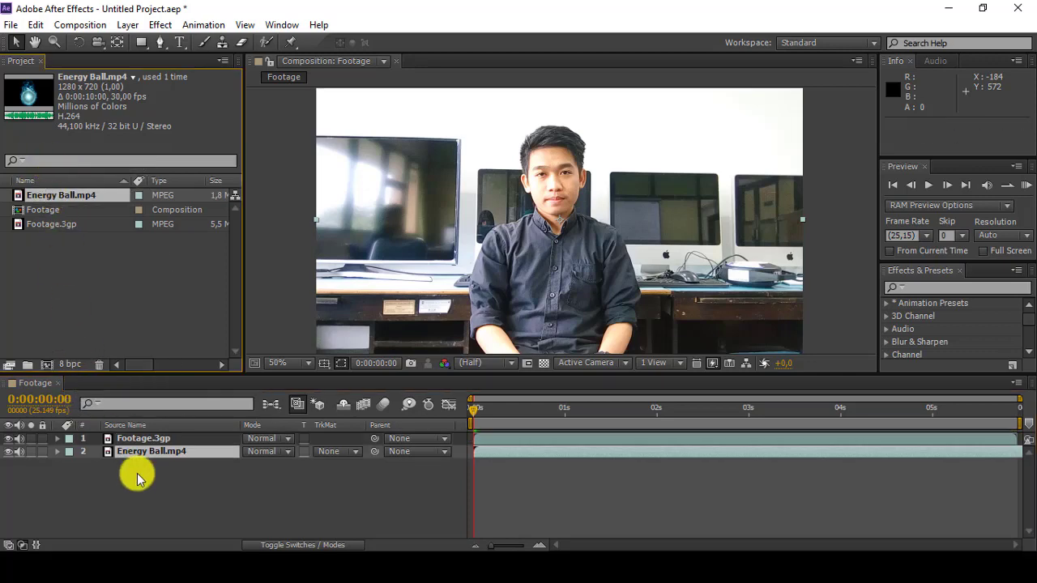
left_click_drag(143, 454, 113, 435)
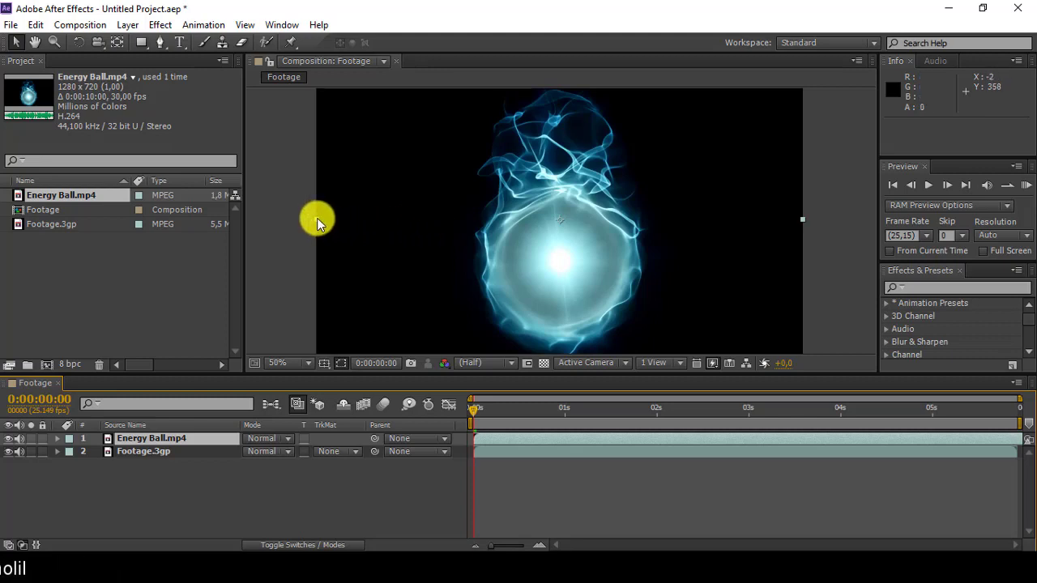
Narrow the Energy Ball.mp4 layer to about 81% of its width at full height, and fit the composition in the viewer
left_click_drag(317, 218, 362, 222)
left_click(363, 222)
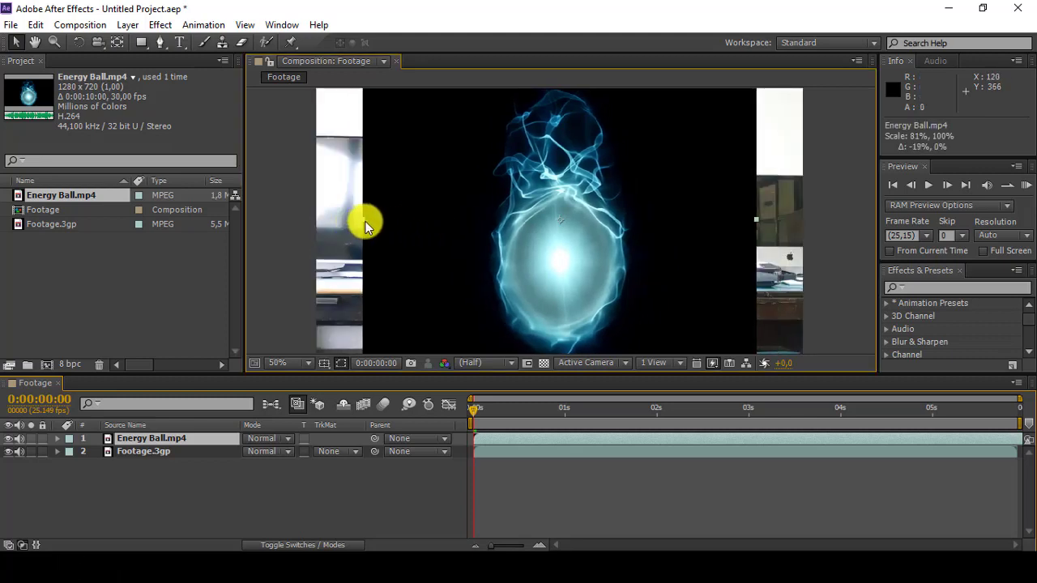
left_click(294, 363)
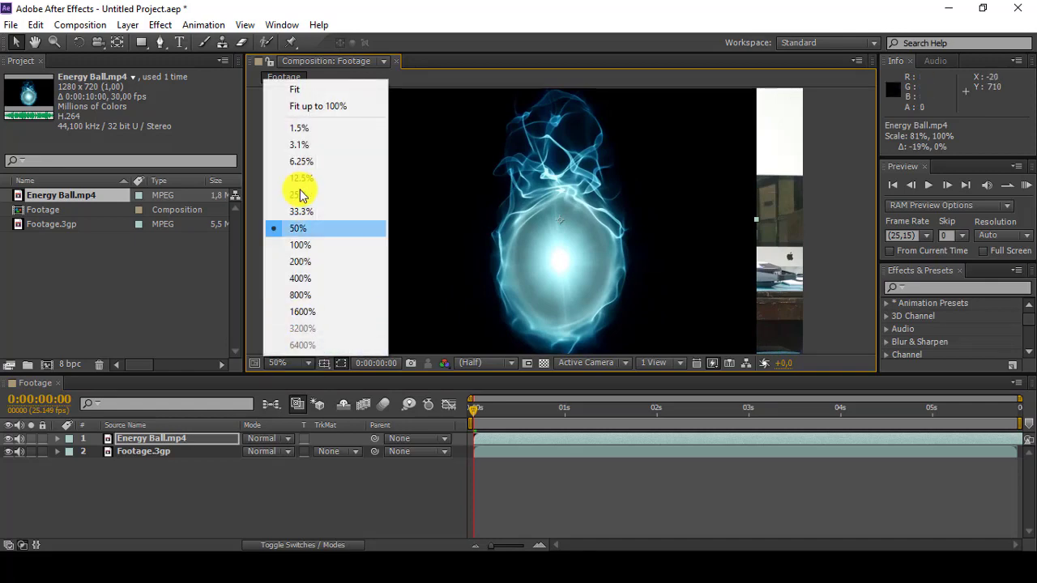
left_click(291, 89)
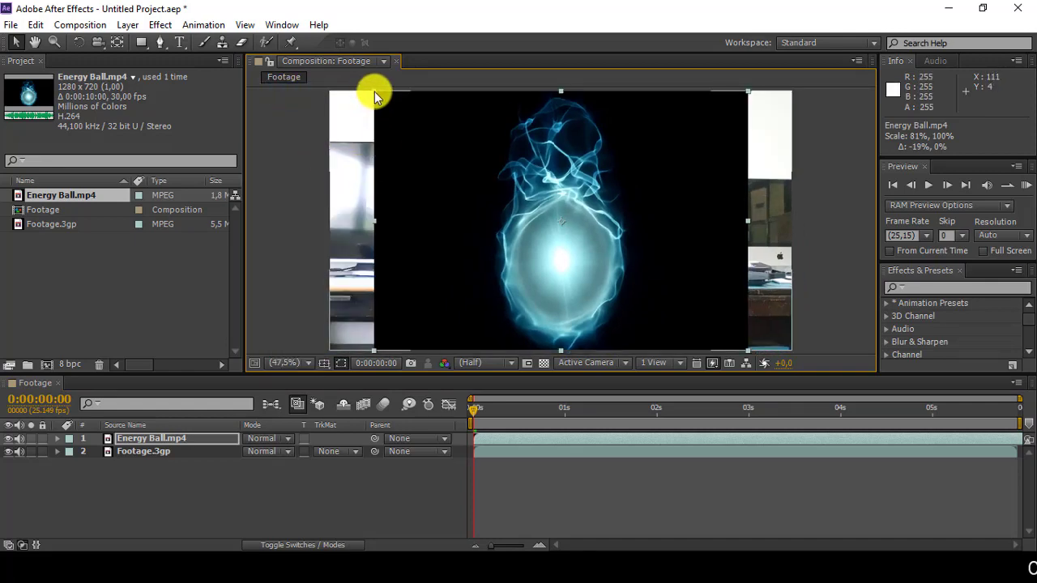
Try scaling the Energy Ball.mp4 layer freely from its corner to about 49% by 35%, and undo that scaling
left_click_drag(374, 91, 446, 179)
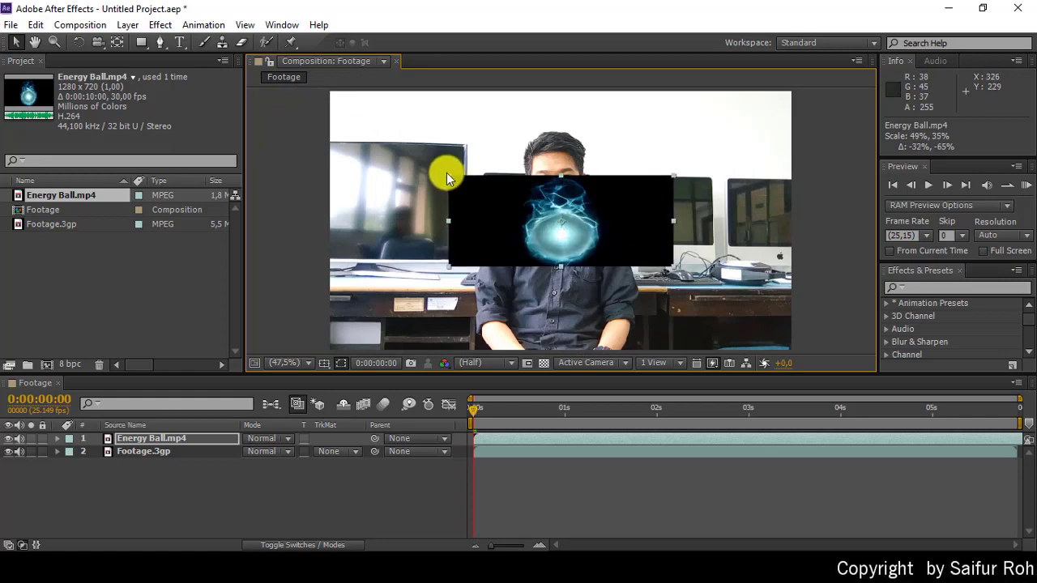
key("ctrl+z")
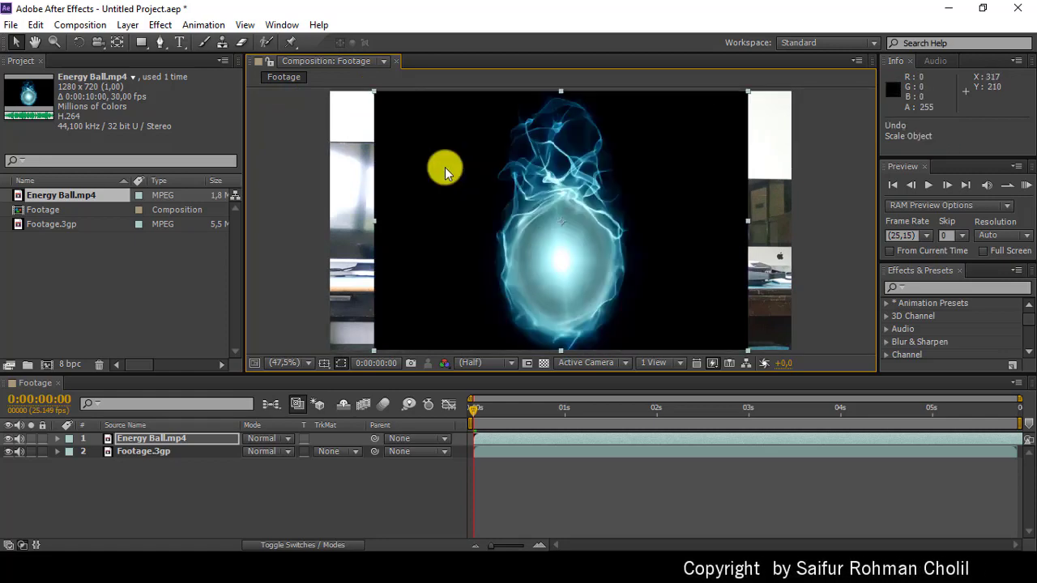
Undo the narrowing of the Energy Ball.mp4 layer, try scaling it freely to about 19% by -67%, and undo that scaling
key("ctrl+z")
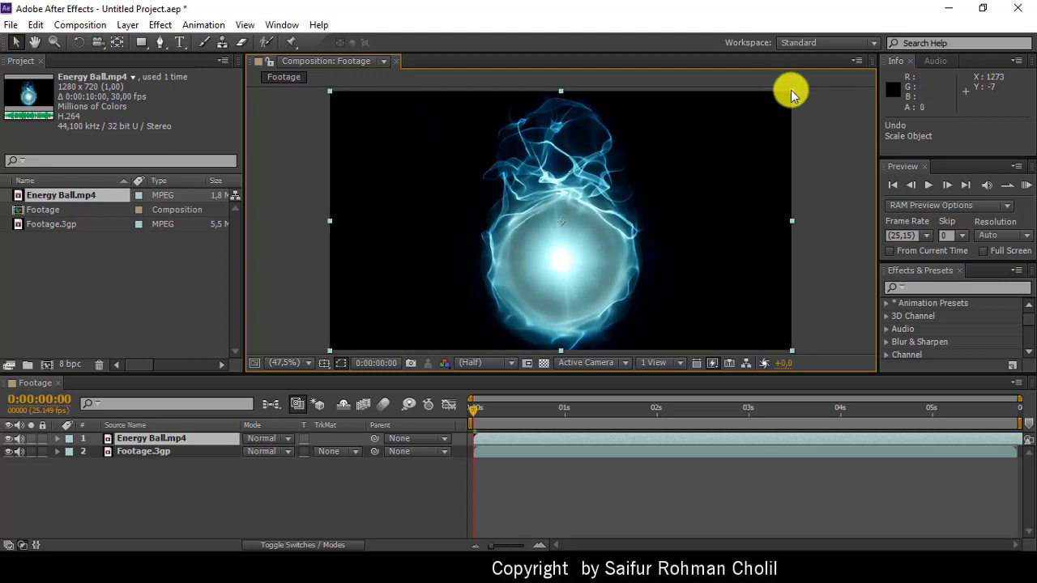
left_click_drag(791, 92, 604, 306)
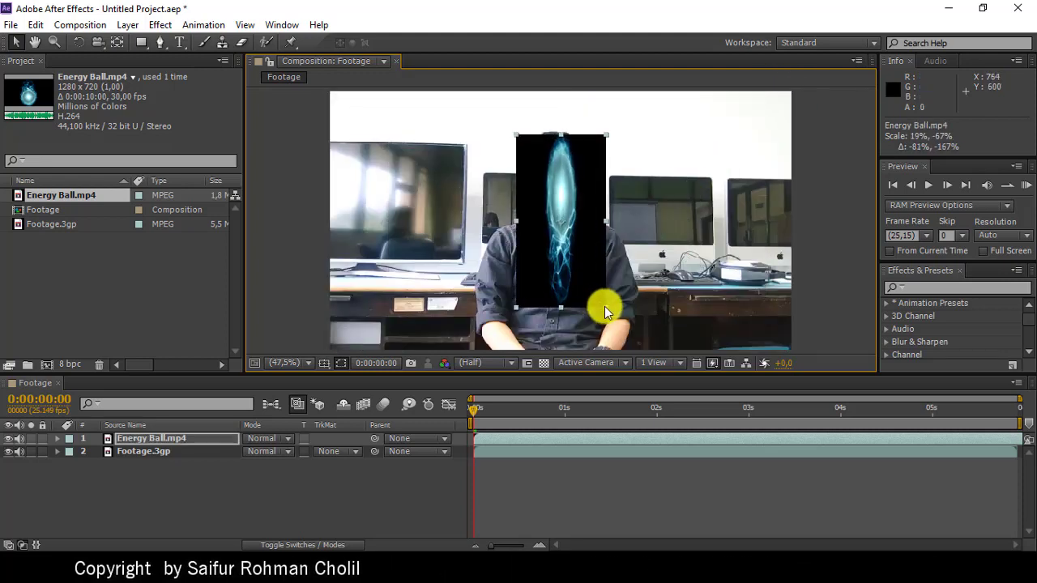
key("ctrl+z")
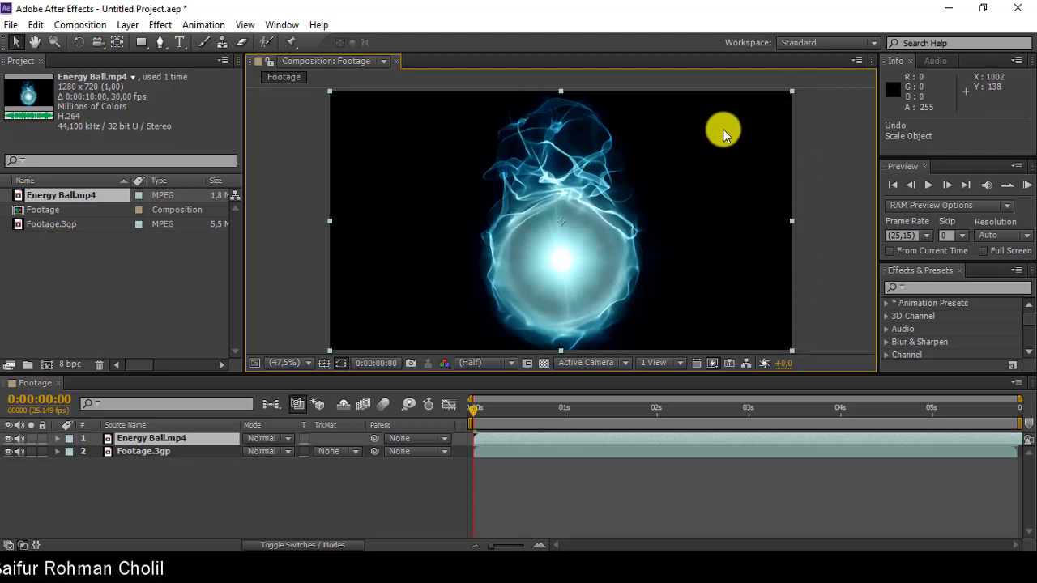
Scale the Energy Ball.mp4 layer proportionally from its corner to 50%
left_click(793, 92)
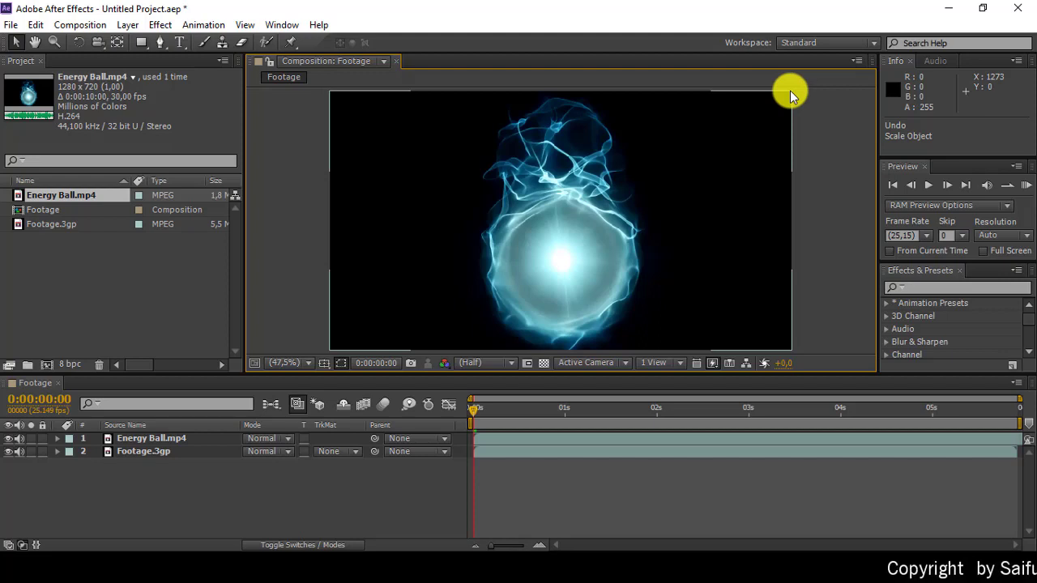
left_click_drag(790, 90, 645, 180)
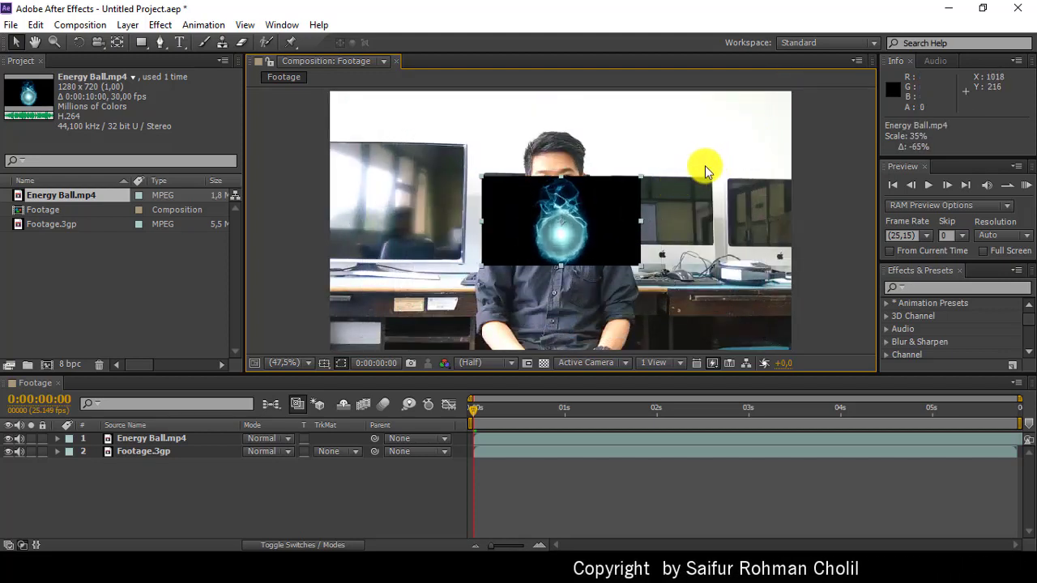
left_click_drag(705, 166, 787, 120)
key("Return")
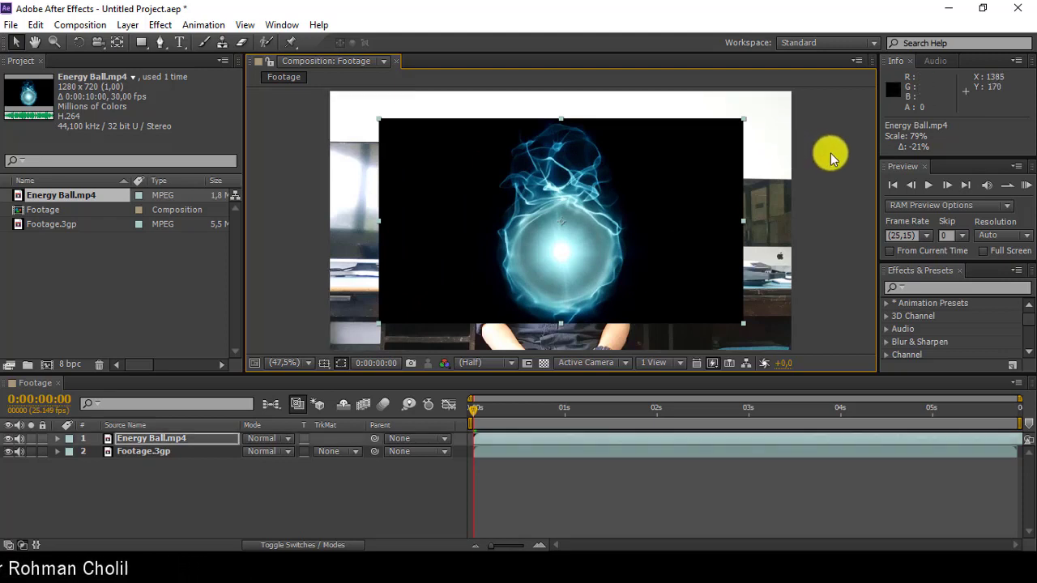
left_click(808, 159)
left_click(649, 202)
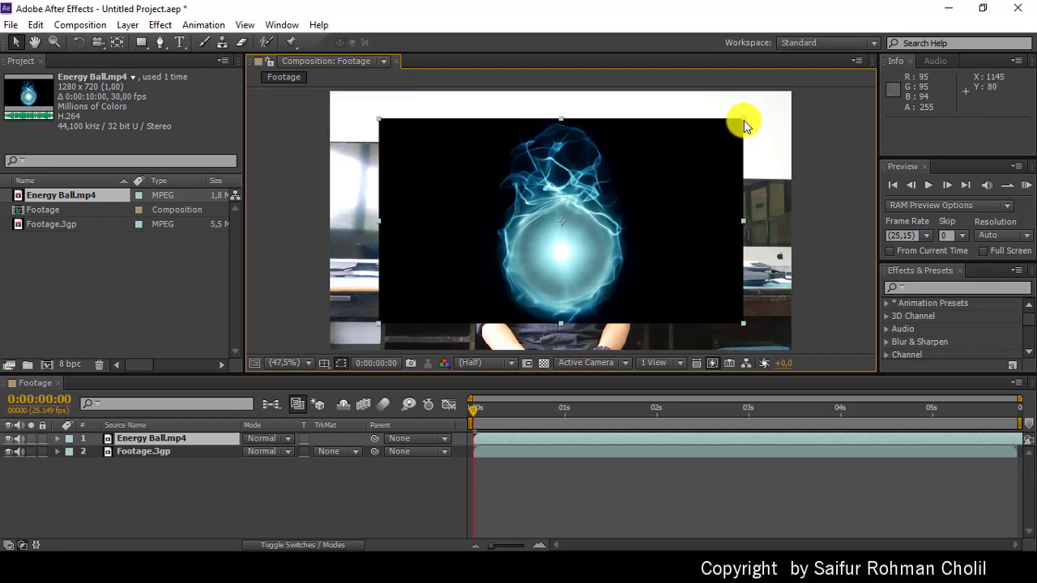
key("F2")
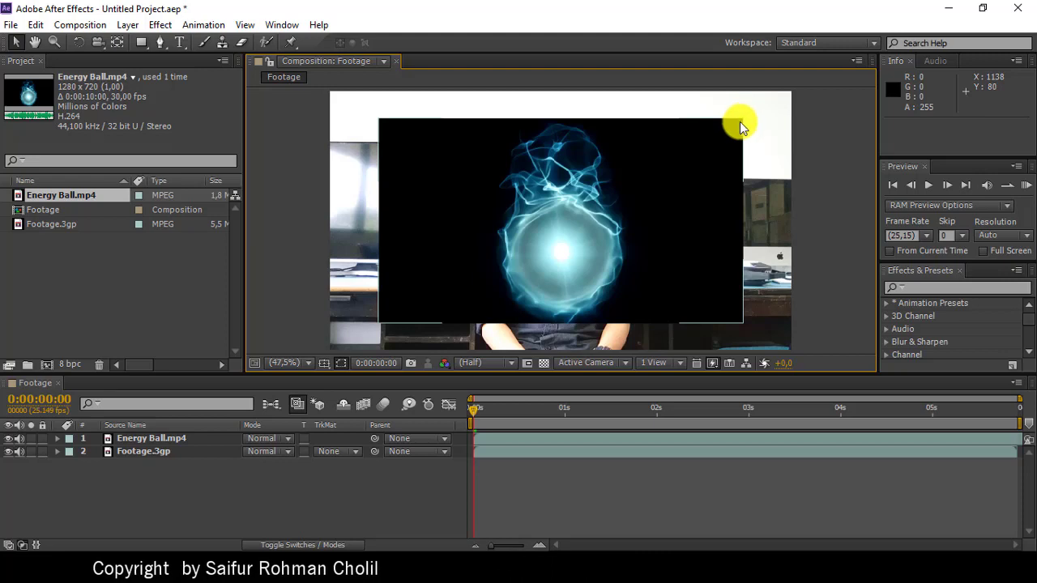
left_click_drag(740, 121, 706, 158)
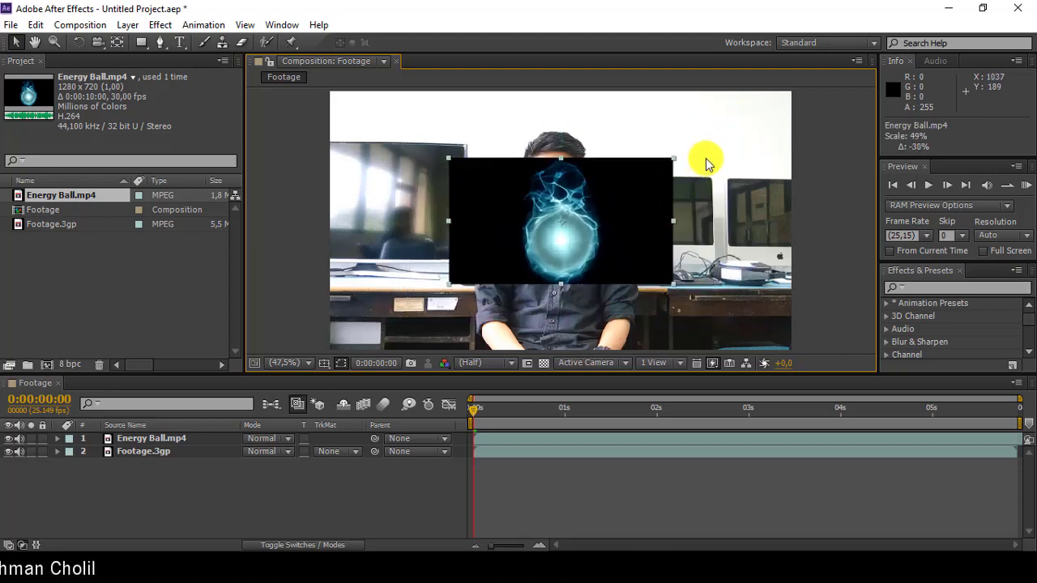
key("Return")
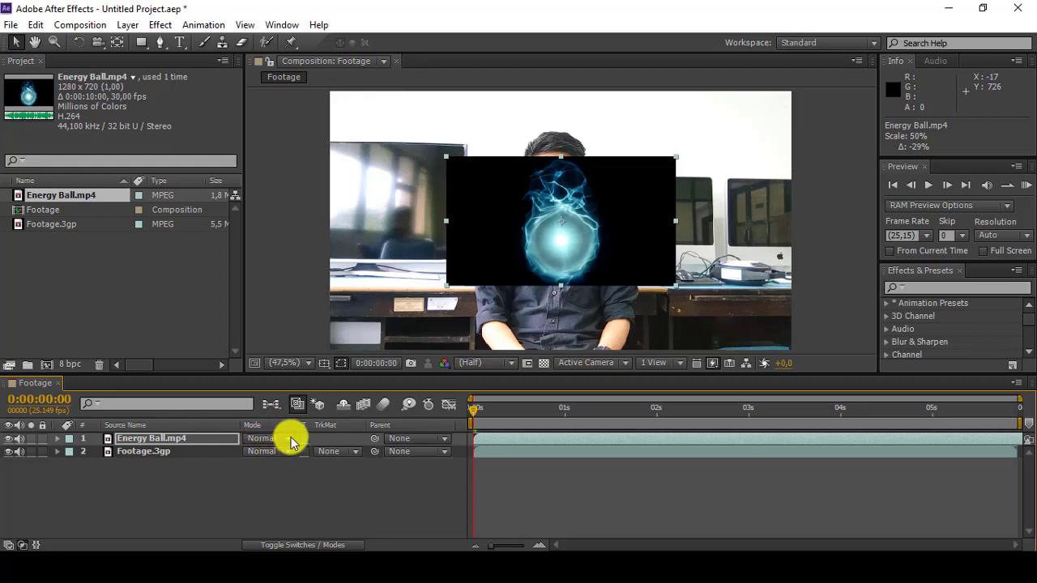
Set the Energy Ball.mp4 layer's blending mode to Add, and hide and show the layer to compare the result
left_click(290, 442)
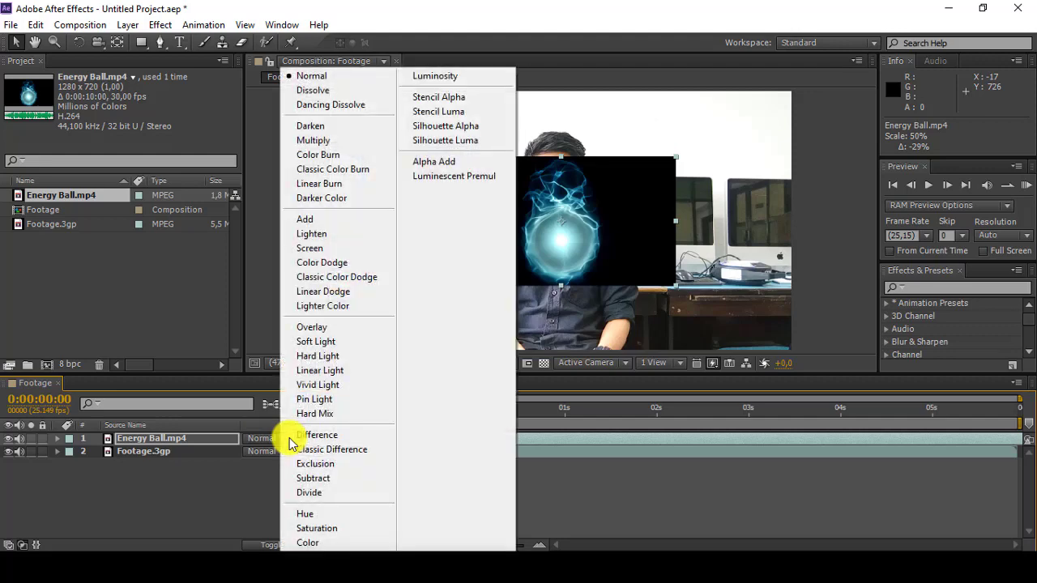
left_click(360, 222)
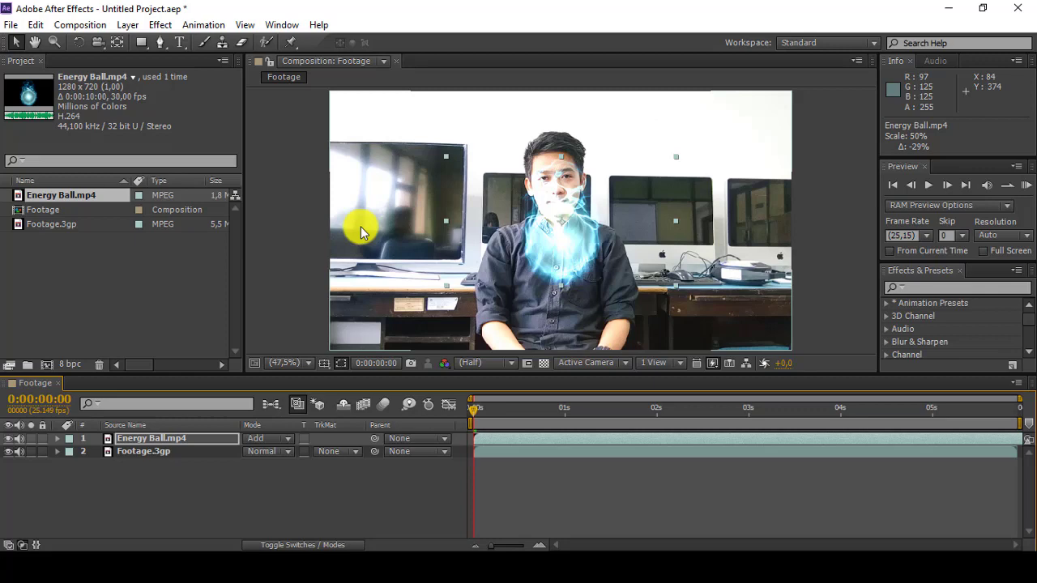
left_click(10, 439)
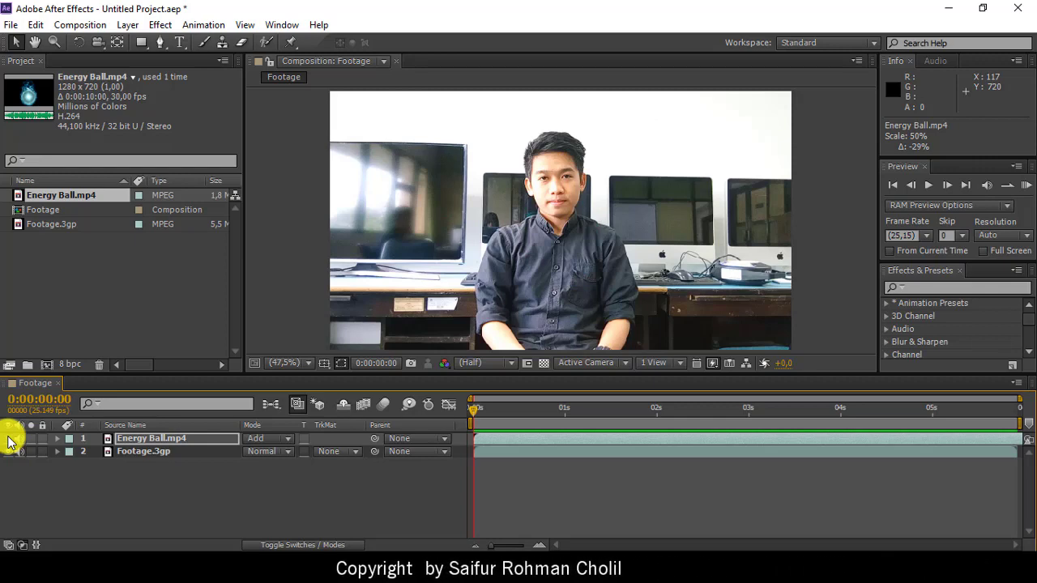
left_click(10, 439)
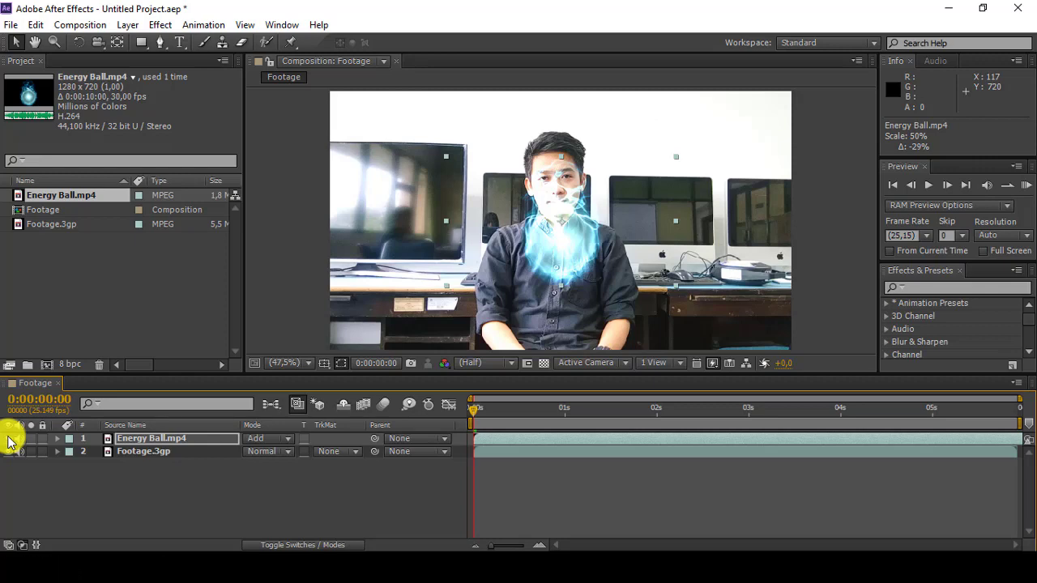
left_click(9, 438)
left_click(9, 439)
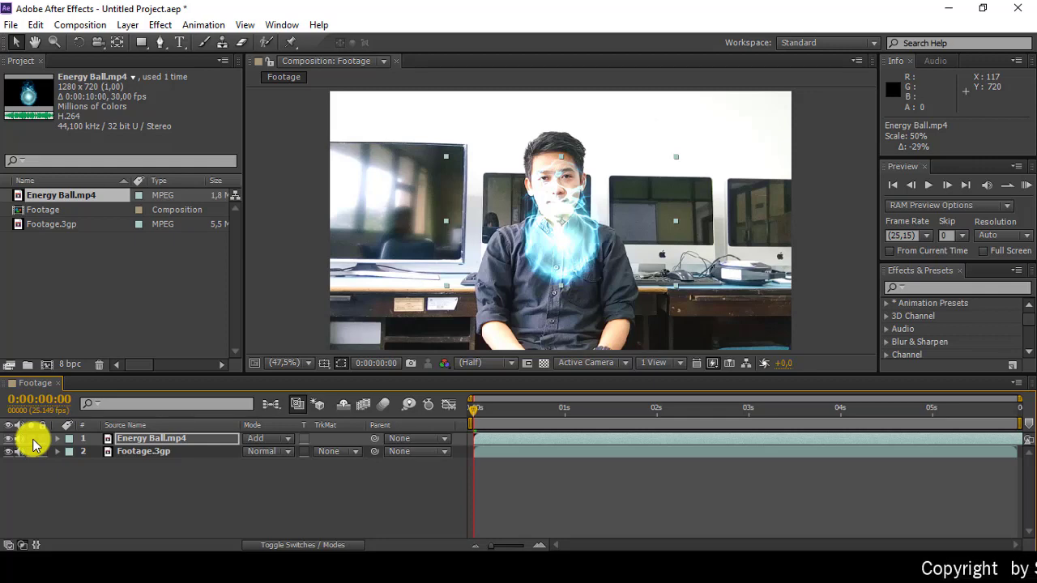
Try soloing and locking the Energy Ball.mp4 layer, leaving it unsoloed and unlocked
left_click(32, 439)
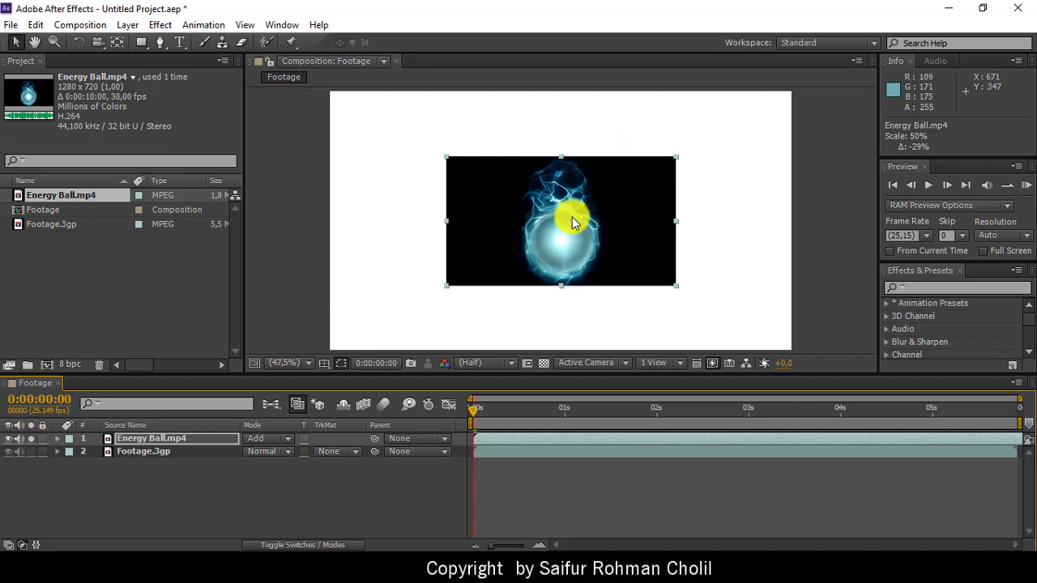
left_click(32, 440)
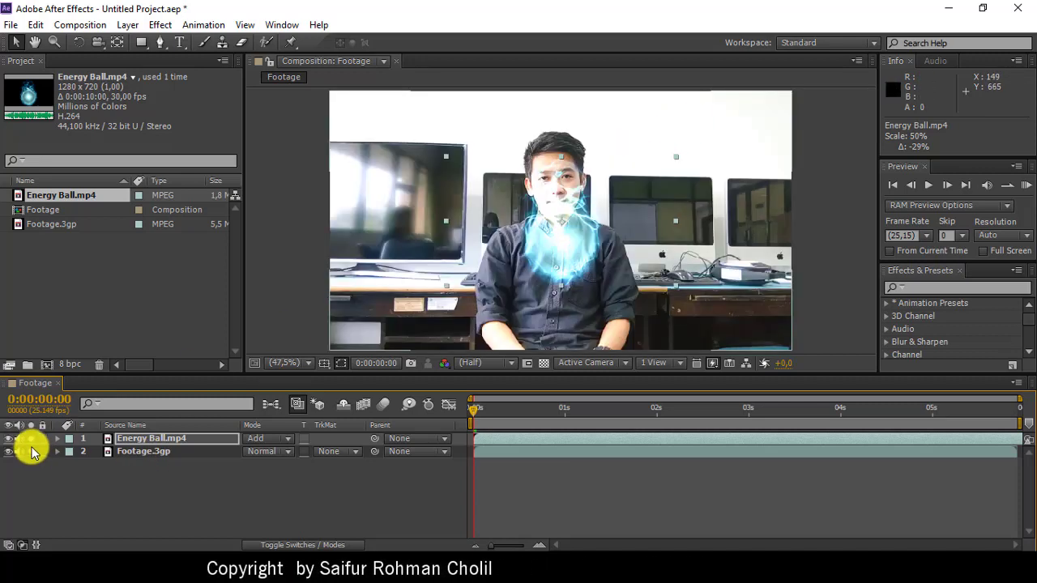
left_click(32, 439)
left_click(33, 440)
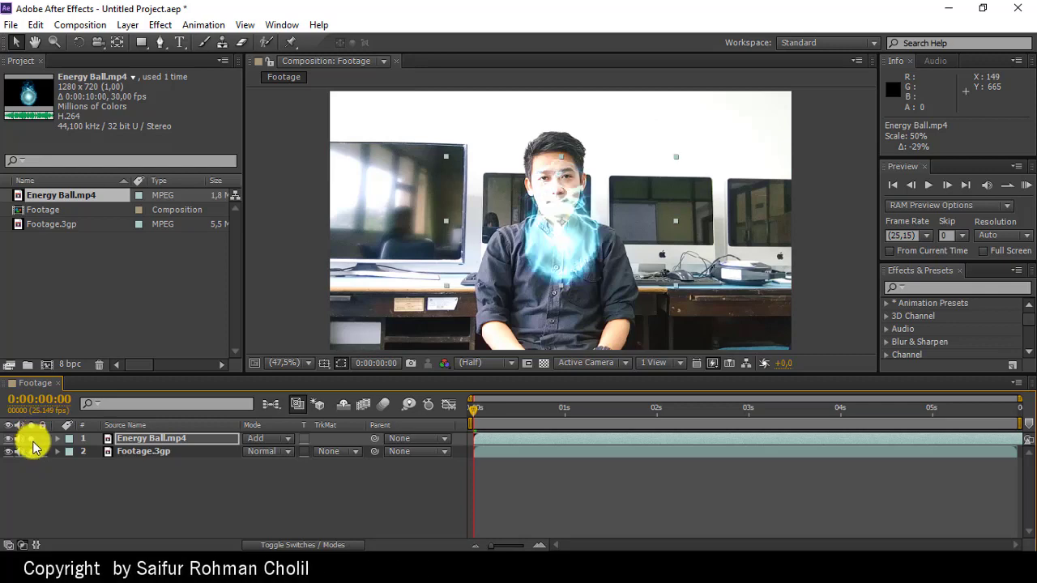
left_click(32, 439)
left_click(32, 439)
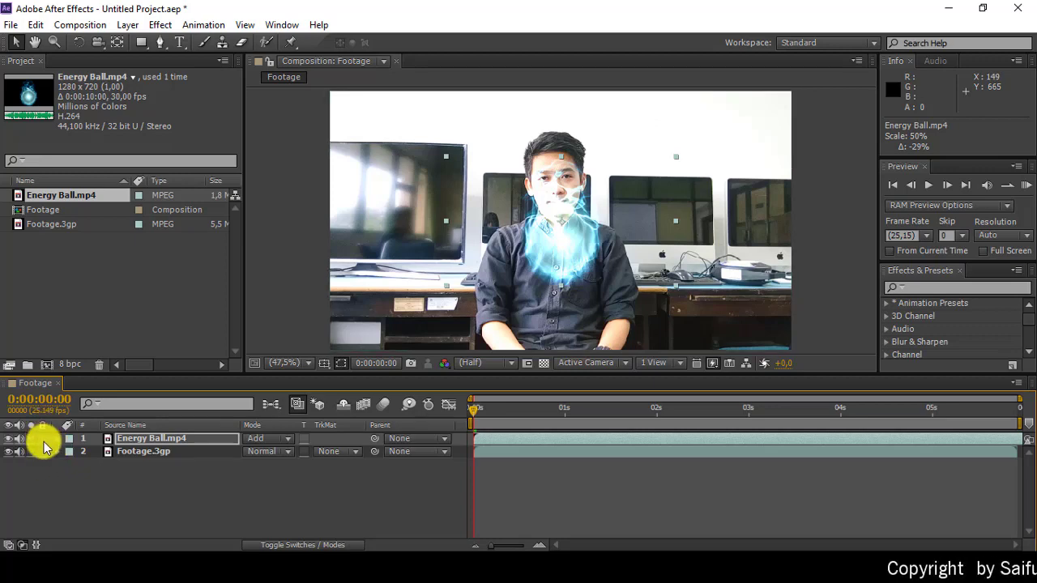
left_click(43, 438)
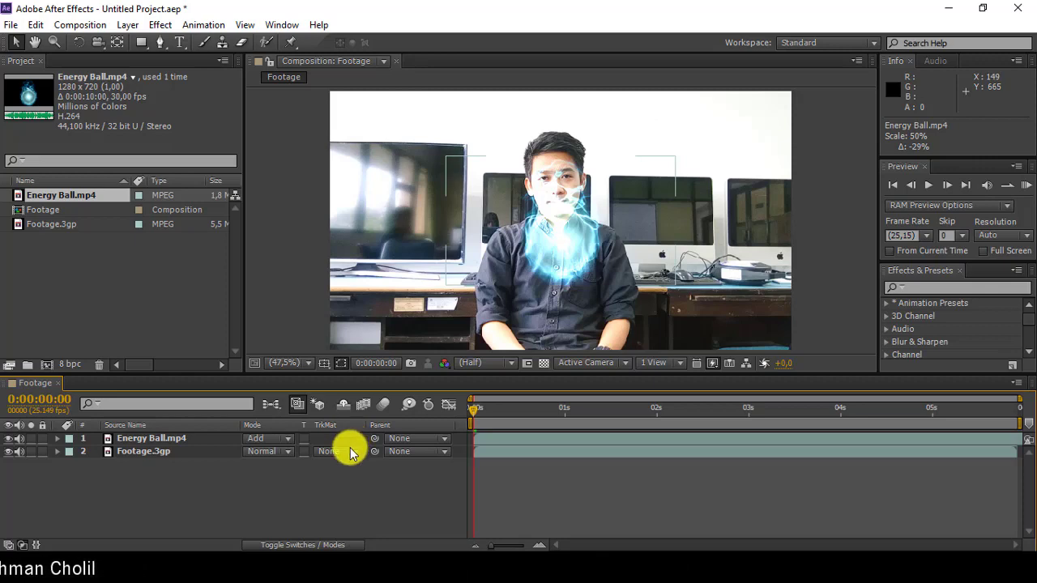
Try toggling the timeline between switches and modes, and show the Switches column alongside the Modes column
left_click(282, 546)
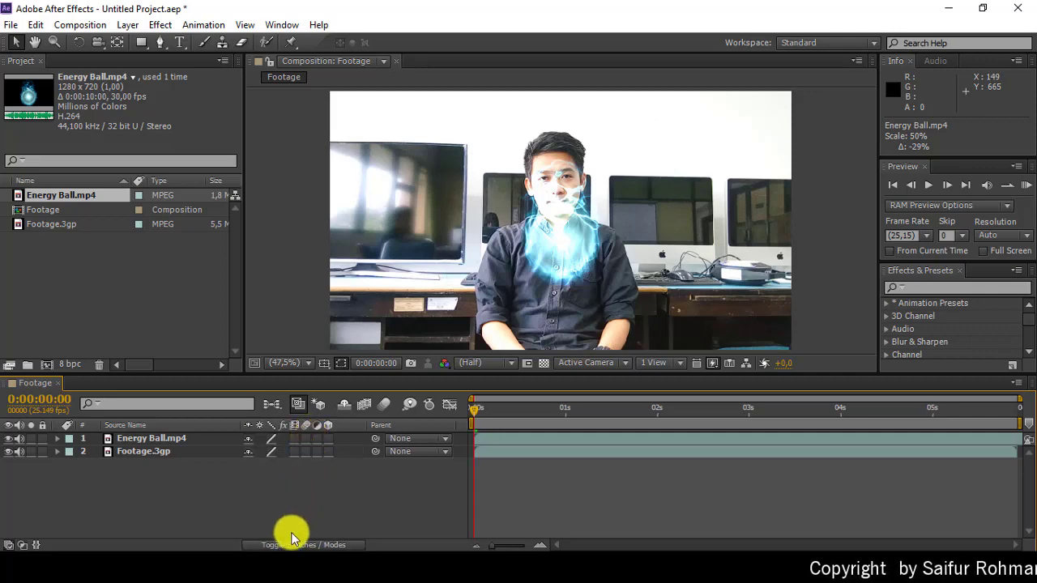
left_click(283, 543)
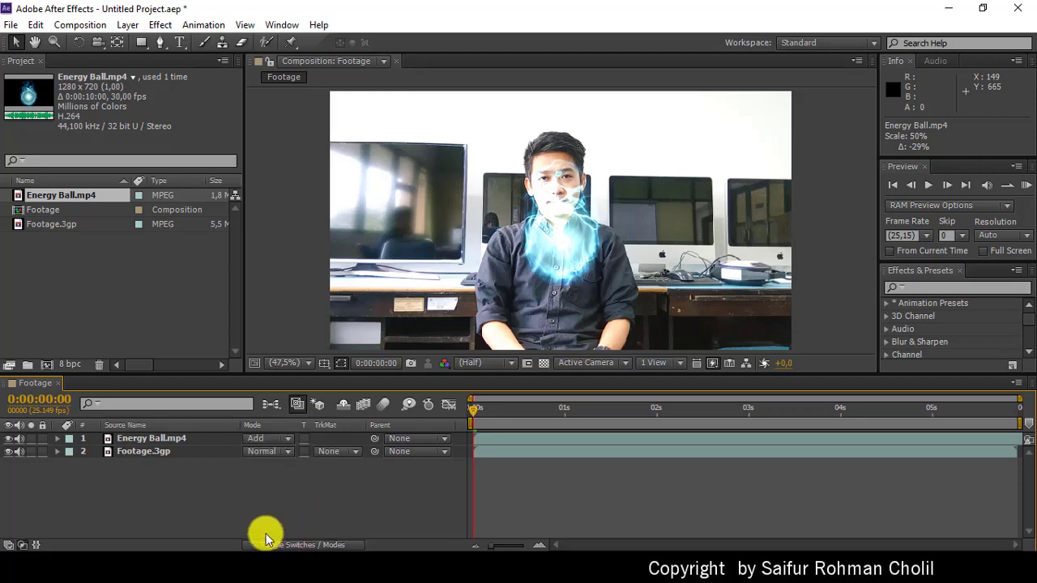
right_click(422, 424)
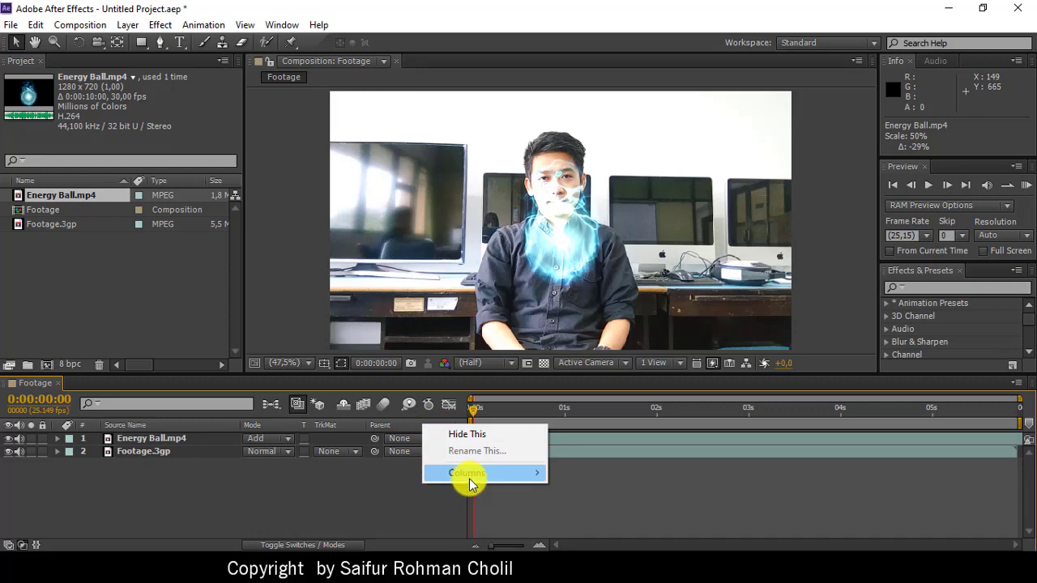
mouse_move(470, 477)
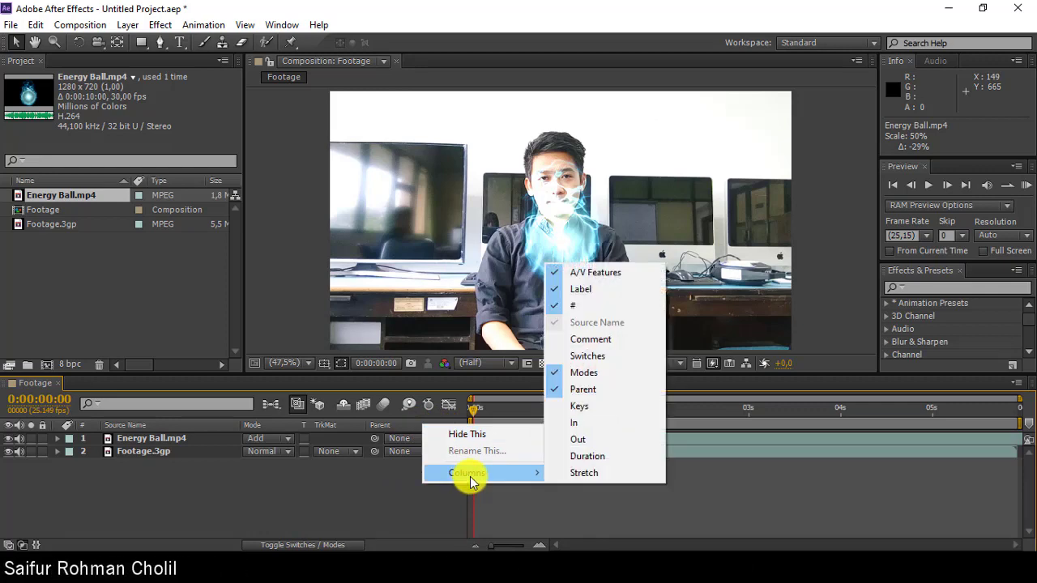
left_click(597, 356)
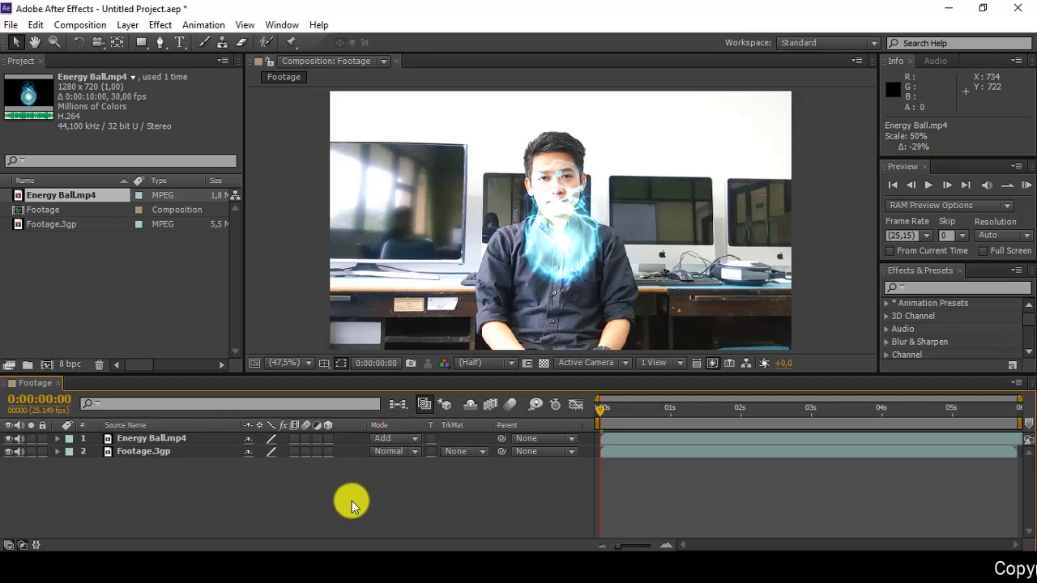
Hide the timeline's Switches column, and toggle between switches and modes, ending on the modes
right_click(533, 430)
mouse_move(609, 472)
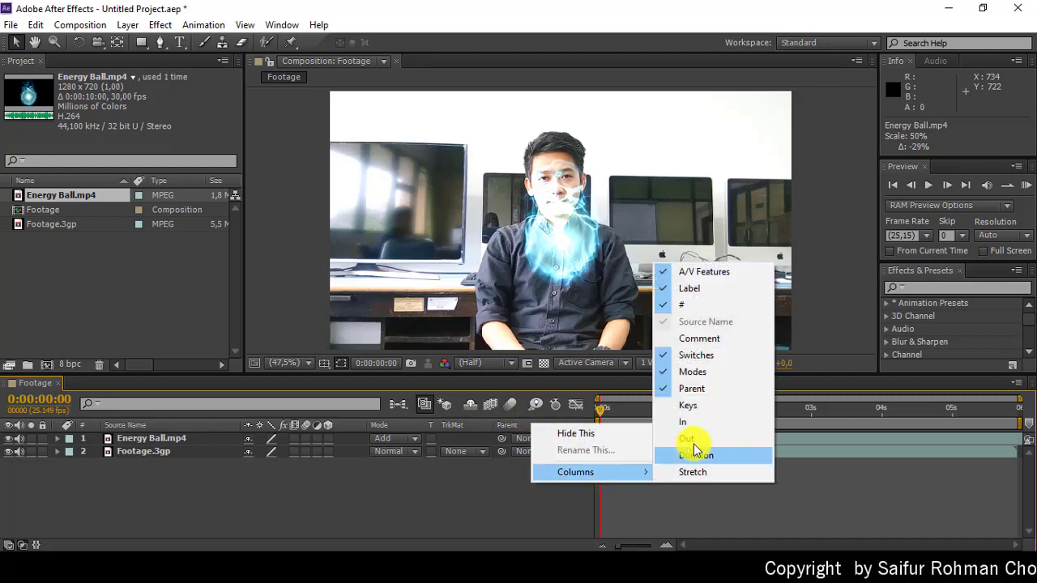
left_click(691, 355)
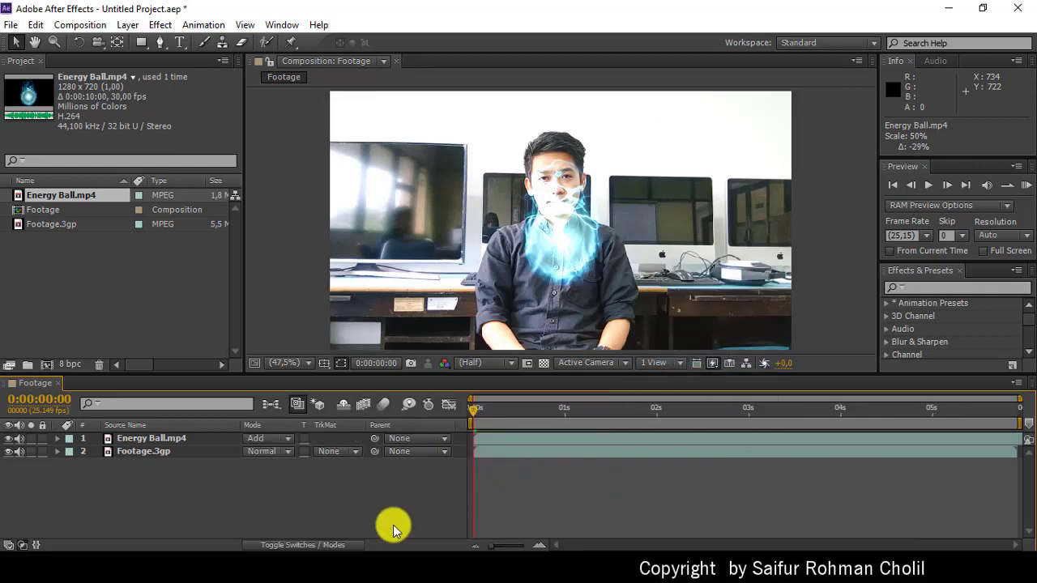
left_click(303, 547)
left_click(301, 547)
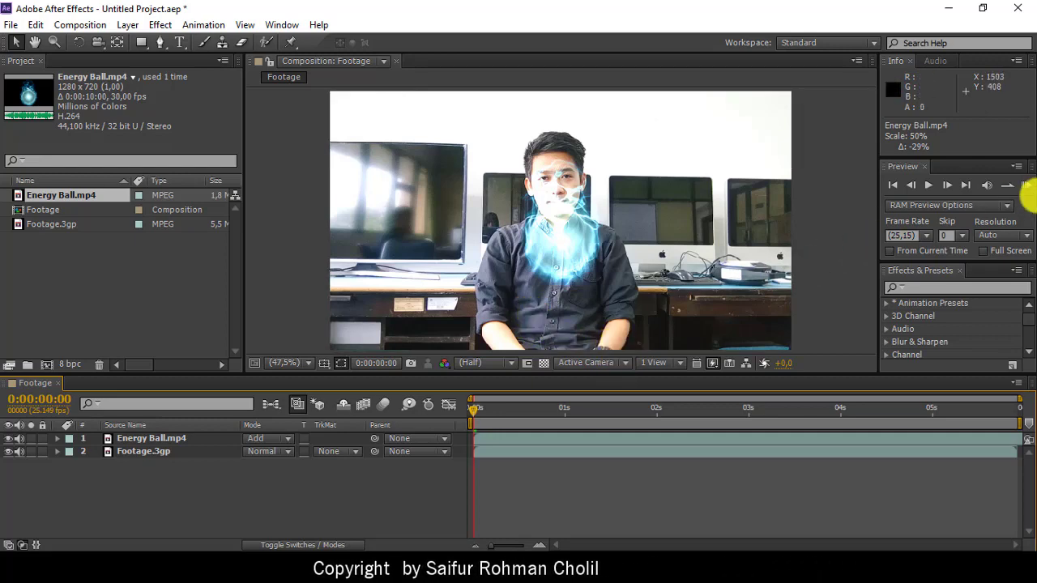
Play a RAM preview of the Footage composition with the blended Energy Ball.mp4 layer, and stop it
left_click(1026, 185)
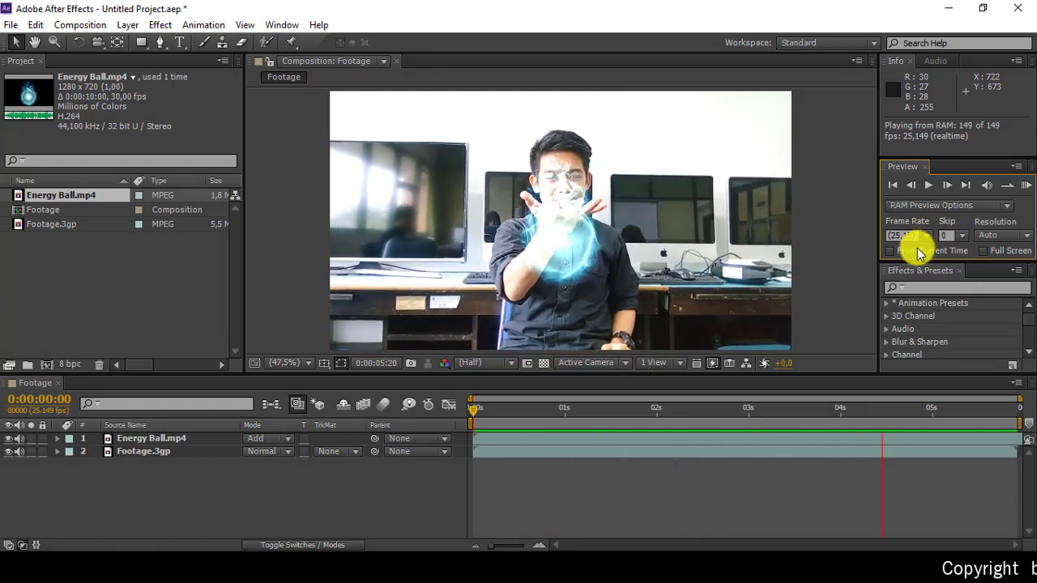
key("space")
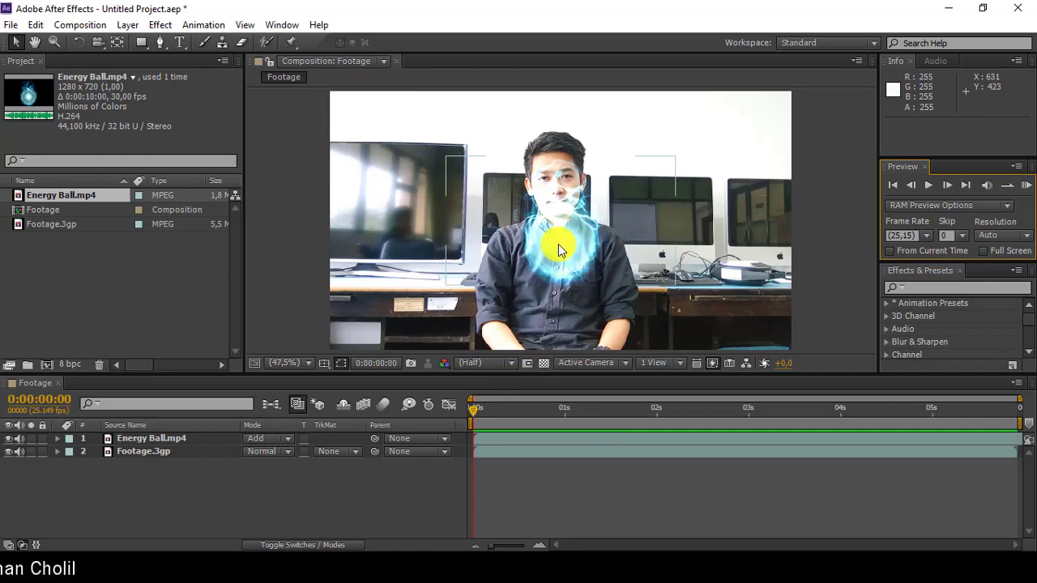
Move the Energy Ball.mp4 layer down to about position 618.9, 450.5, and trim its start to 0:00:02:00
left_click_drag(558, 250, 551, 274)
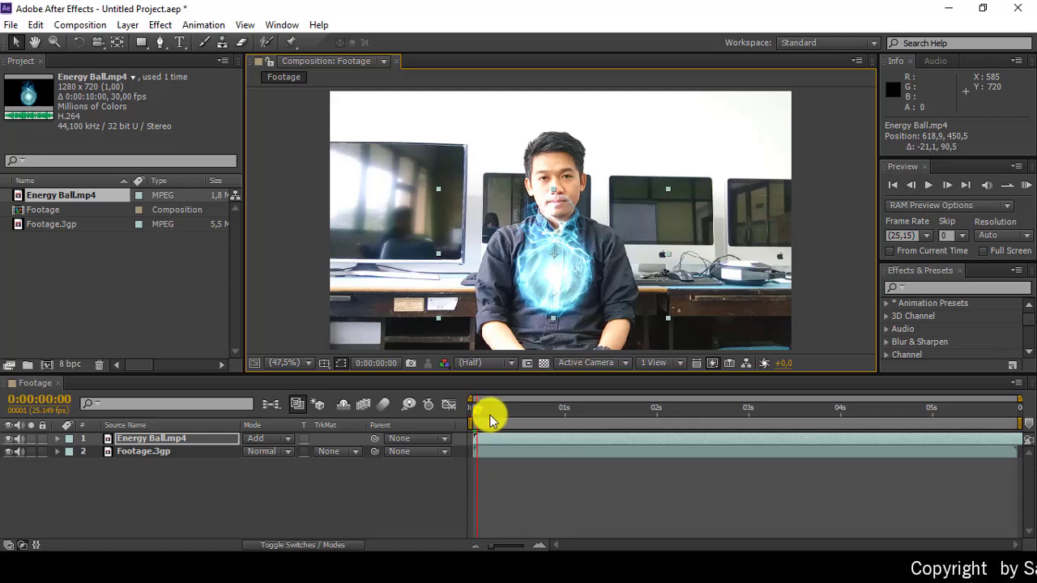
left_click_drag(475, 411, 662, 429)
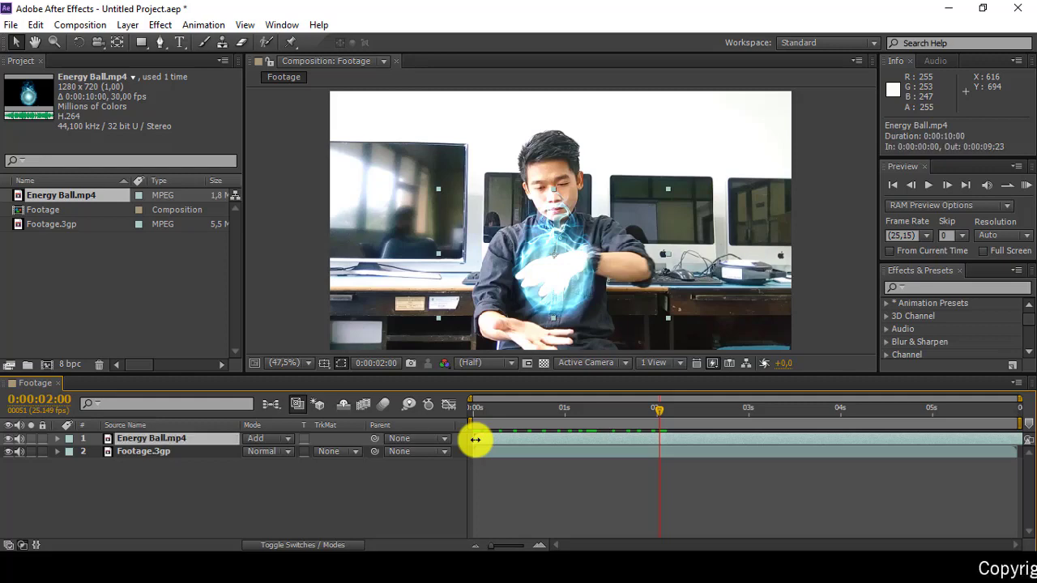
left_click_drag(485, 442, 662, 445)
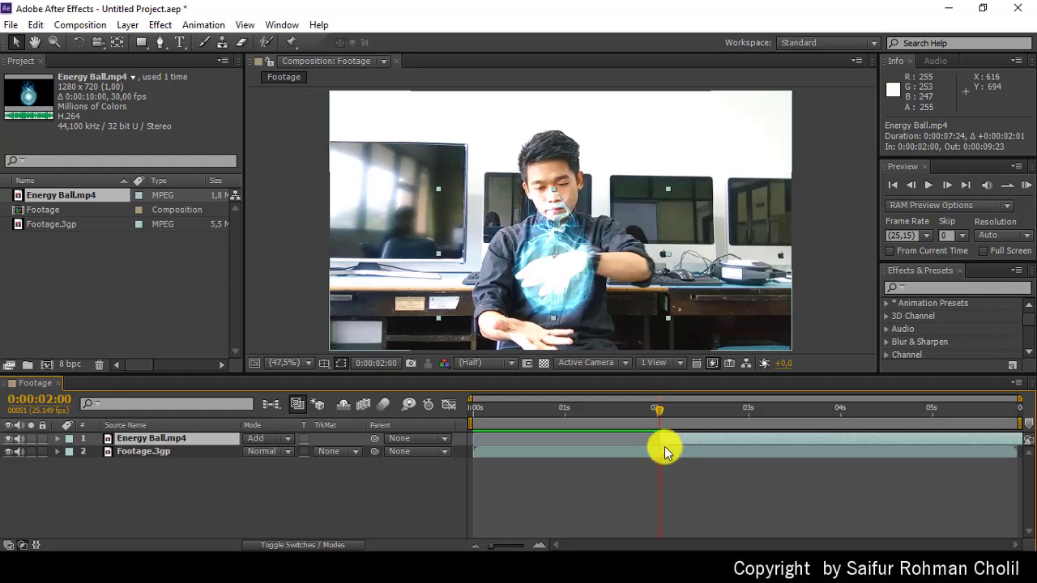
Return to the first frame and run a RAM preview of the composition with the trimmed Energy Ball.mp4 layer
left_click(893, 186)
left_click(893, 186)
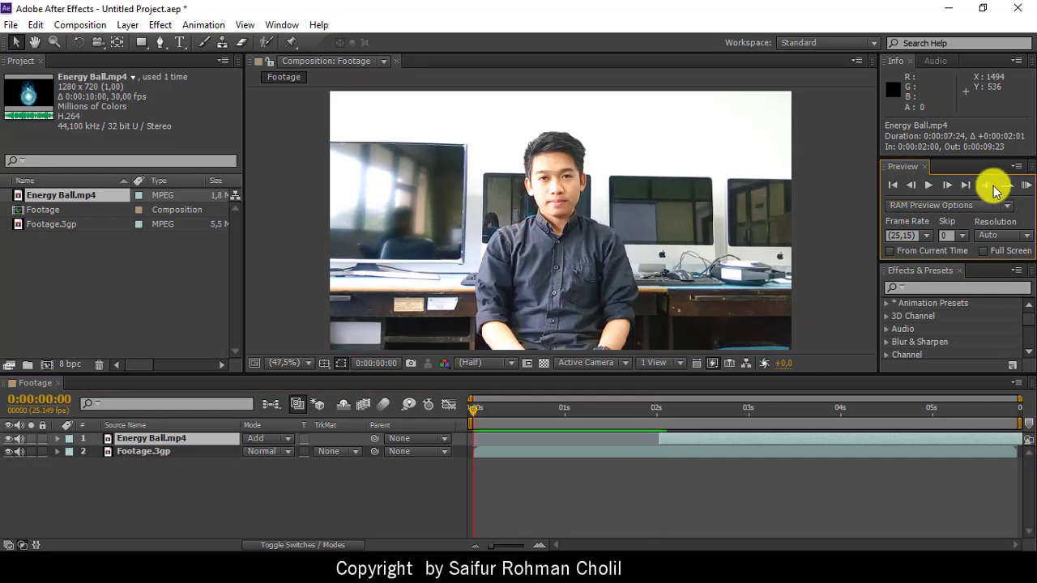
left_click(1022, 185)
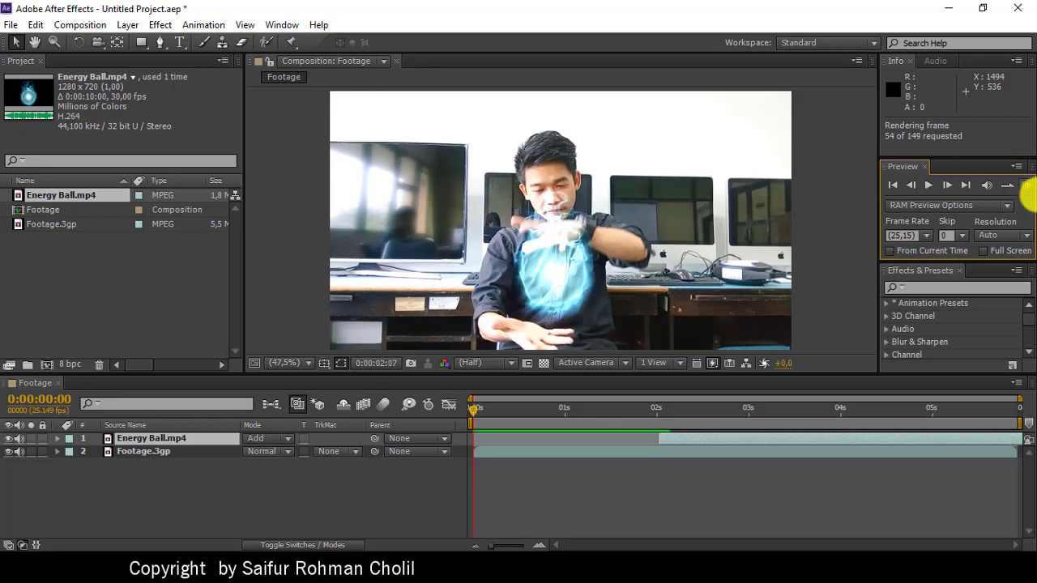
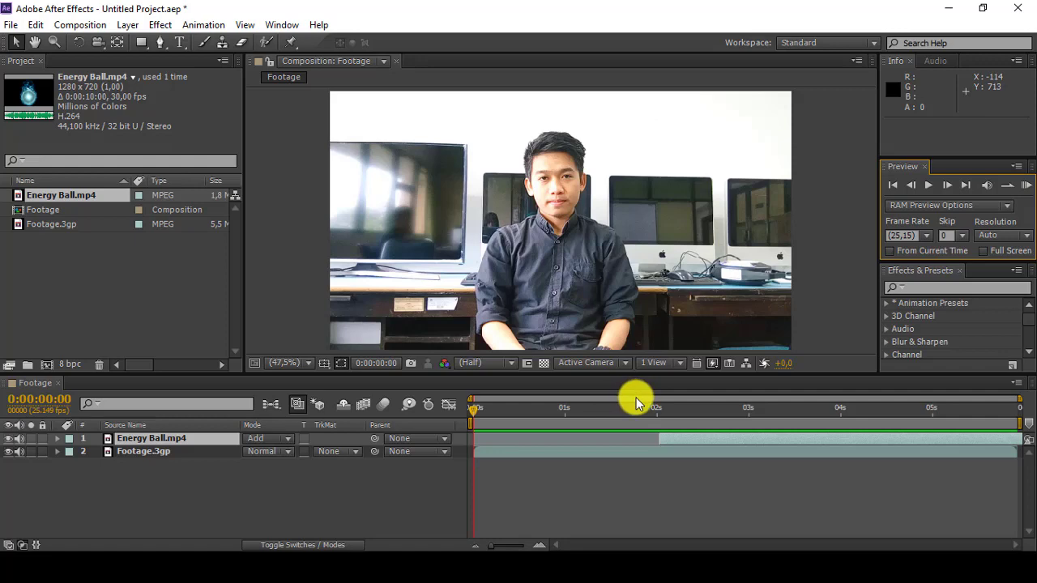
Scrub from the energy ball's start to 0:00:03:04 to examine its timing against the man's rising hand
left_click_drag(477, 409, 660, 425)
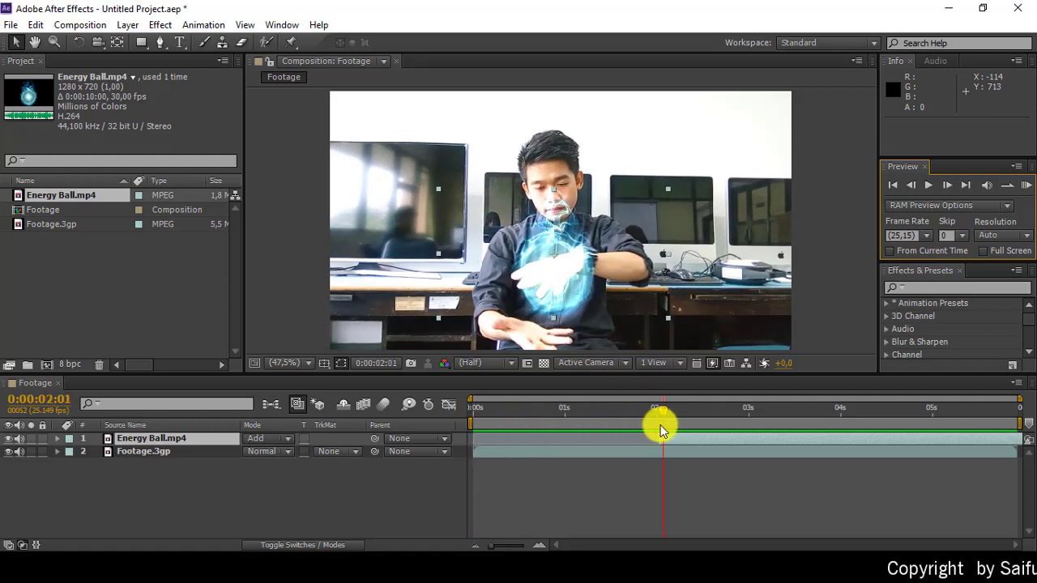
left_click(660, 425)
key("alt+bracketleft")
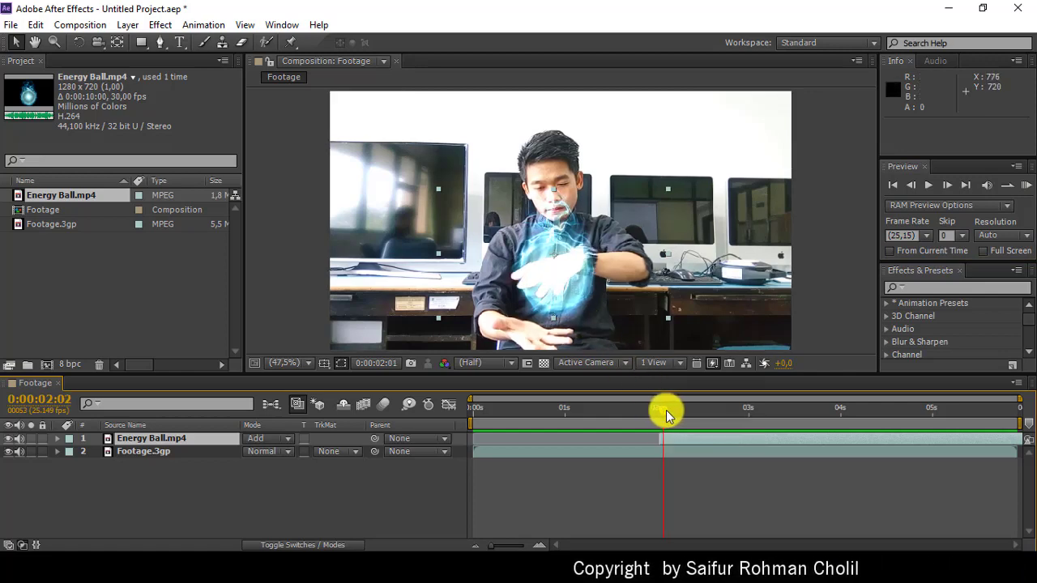
left_click_drag(666, 410, 760, 415)
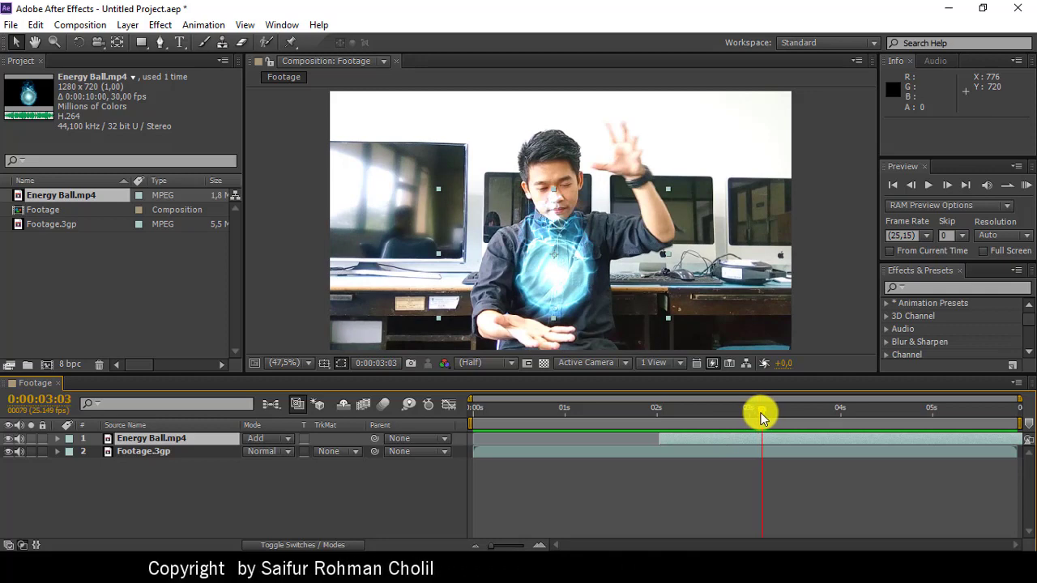
left_click_drag(761, 415, 773, 415)
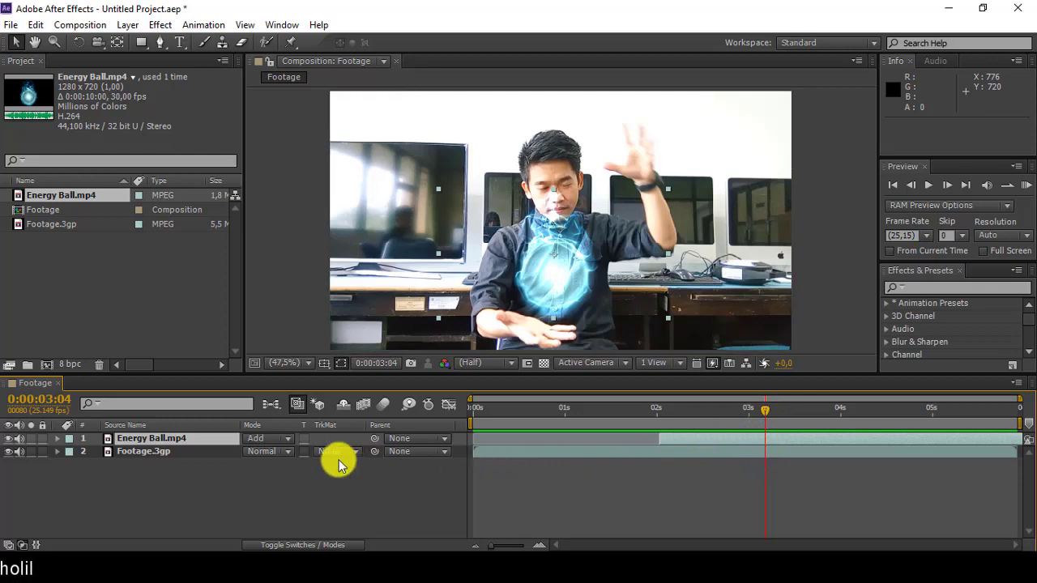
Expand the Transform and Audio properties of the Energy Ball.mp4 layer in the timeline
left_click(56, 438)
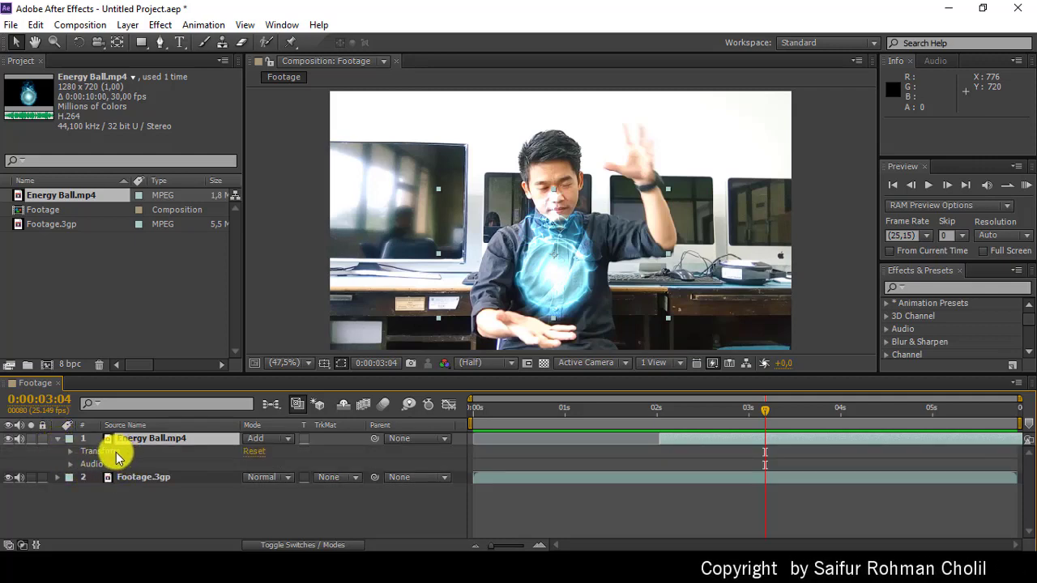
left_click(69, 451)
scroll(83, 509, "down", 1)
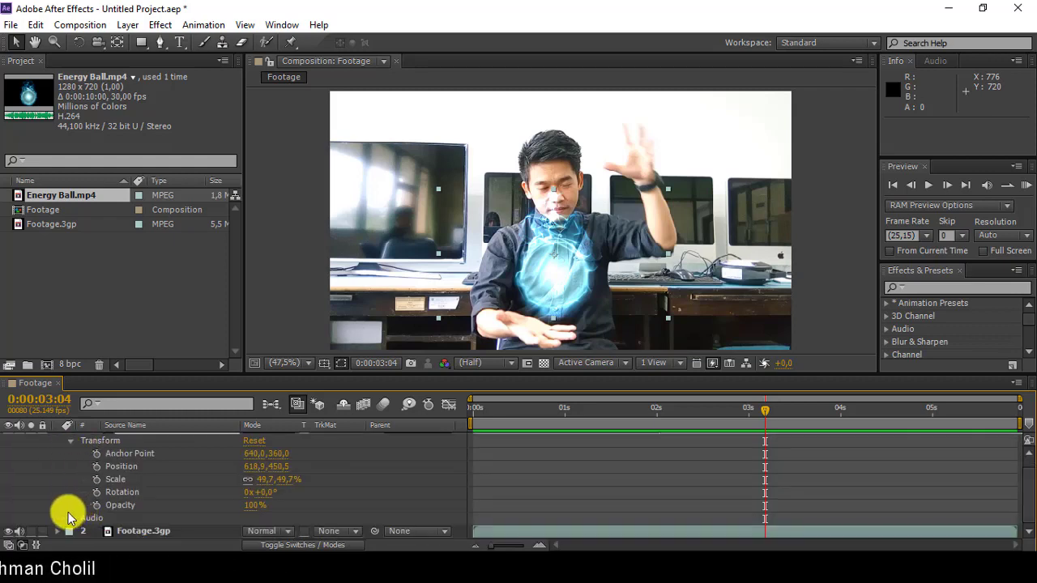
left_click(70, 516)
scroll(141, 522, "down", 1)
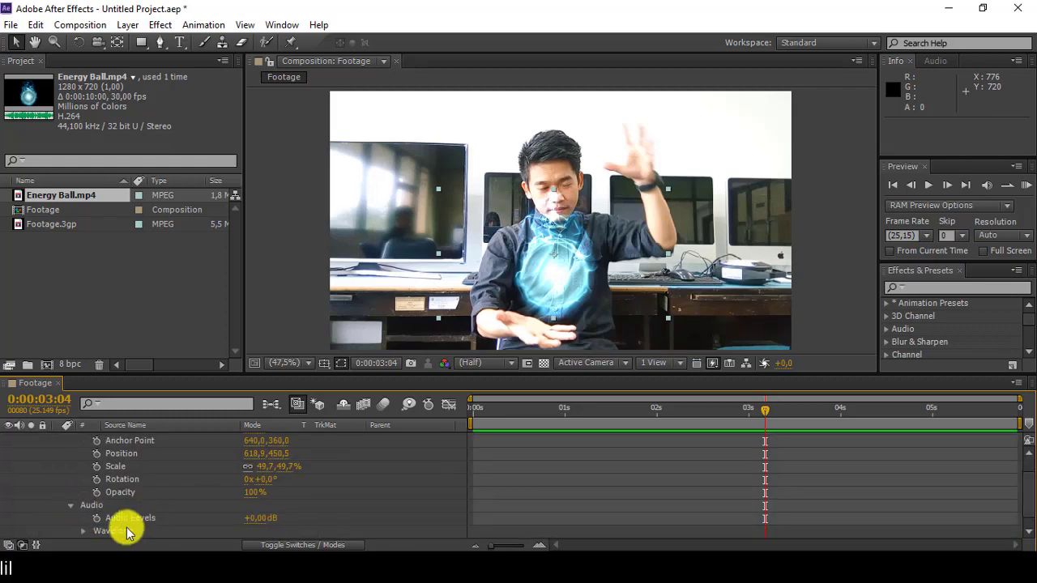
scroll(34, 477, "up", 2)
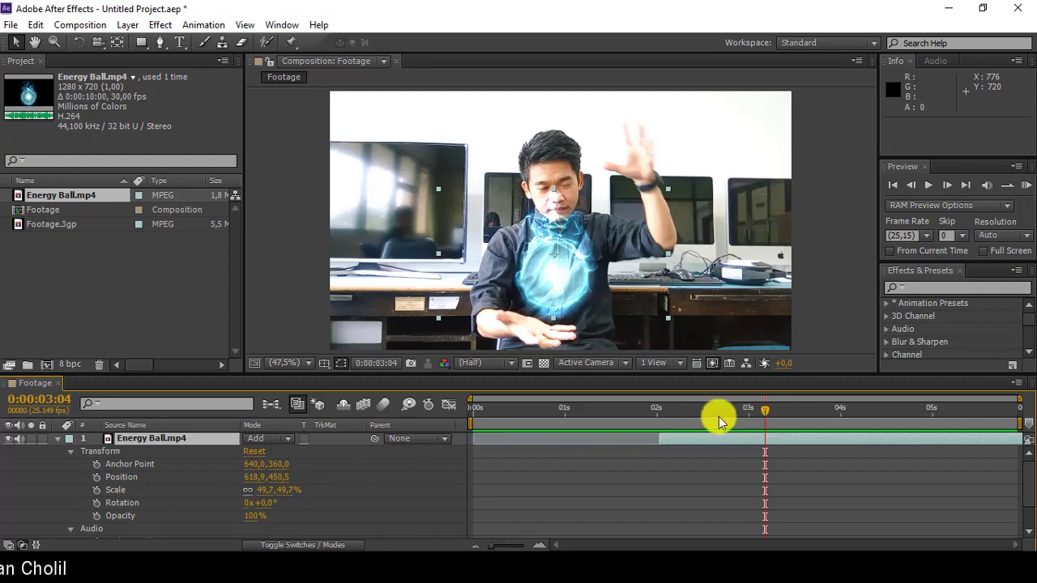
At 0:00:02:00, move Energy Ball.mp4 onto the man's lower hand at about 583.2, 602.1, and keyframe its Scale at 0%
left_click_drag(732, 412, 660, 413)
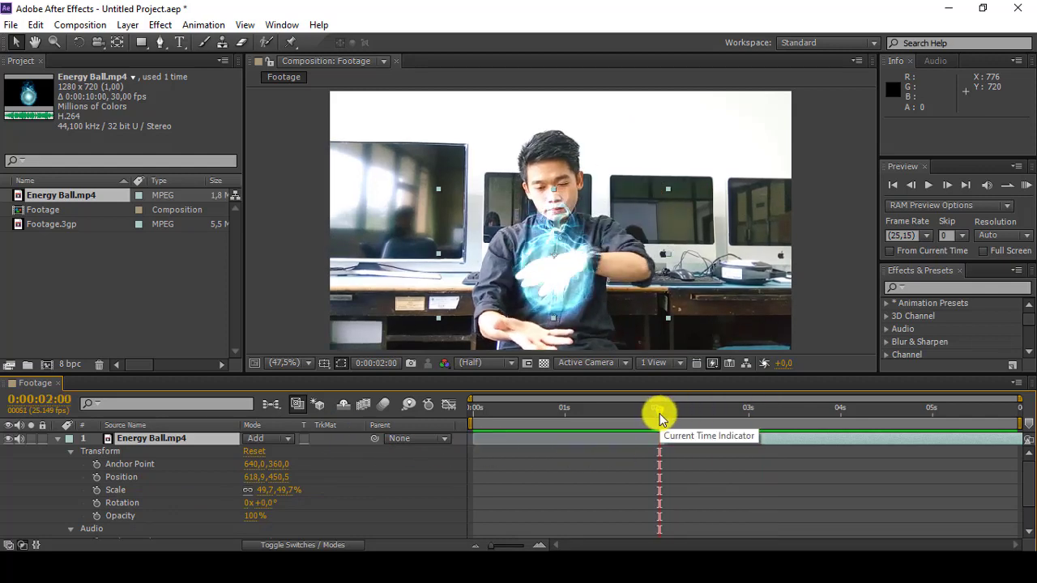
left_click_drag(547, 275, 537, 338)
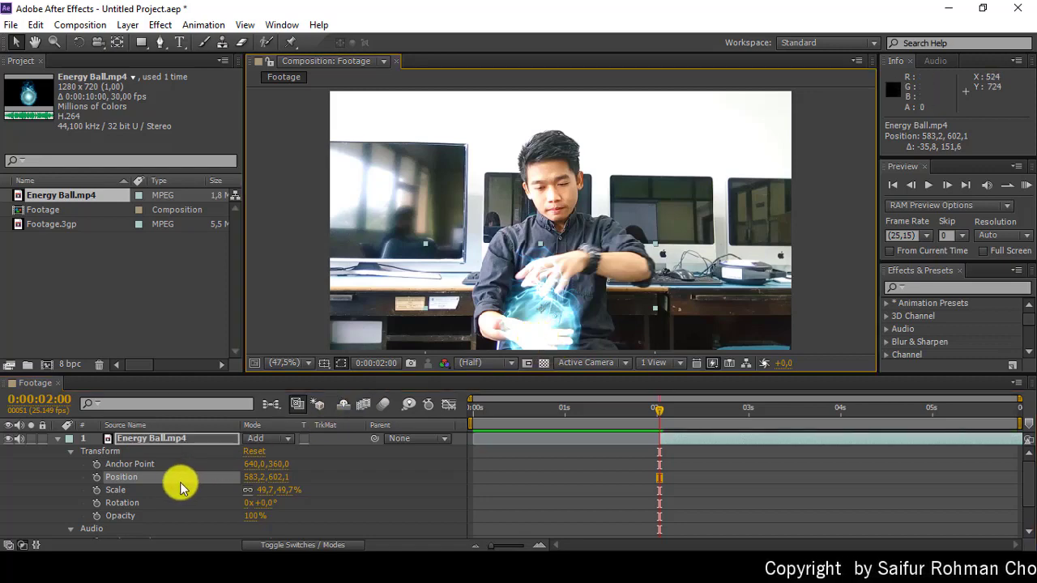
left_click(97, 491)
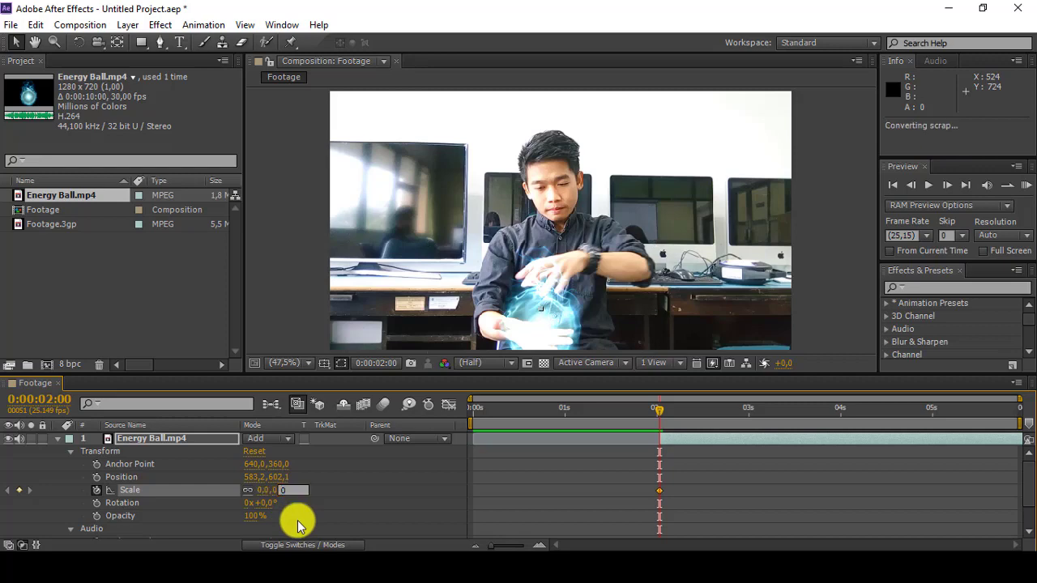
key("Return")
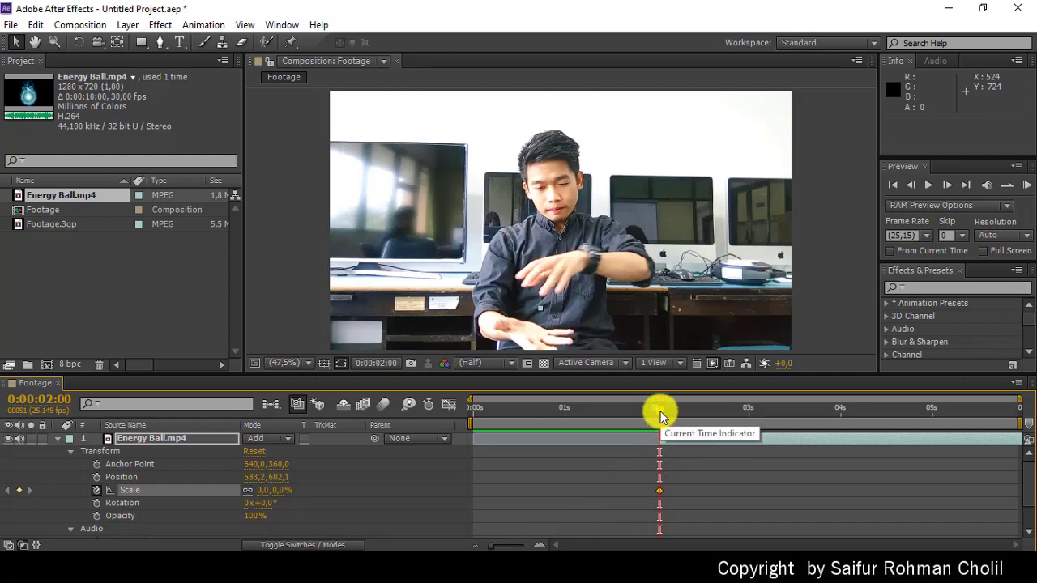
Add a second Scale keyframe of 50% to Energy Ball.mp4 at 0:00:03:01
left_click_drag(662, 416, 755, 420)
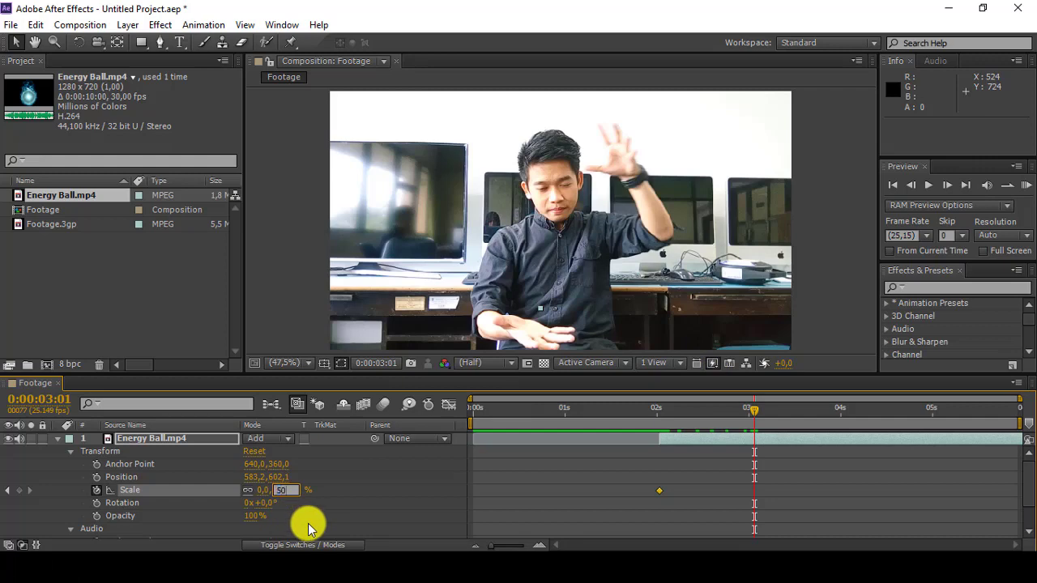
key("Return")
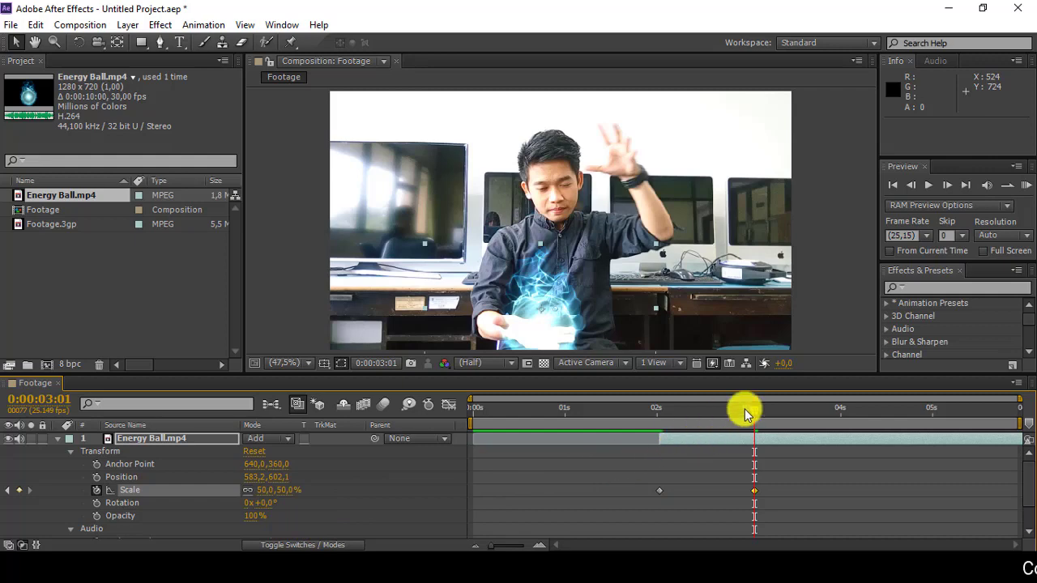
left_click(646, 428)
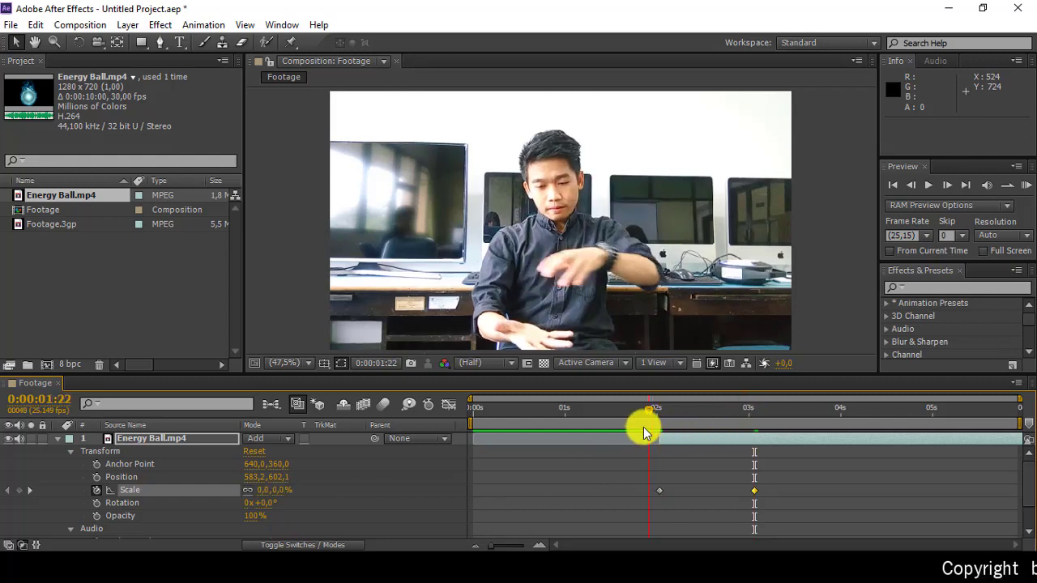
Keyframe Energy Ball.mp4's Position at 0:00:02:00, and move it straight up to about 583.2, 503.2 at 0:00:03:01
left_click_drag(644, 427, 656, 492)
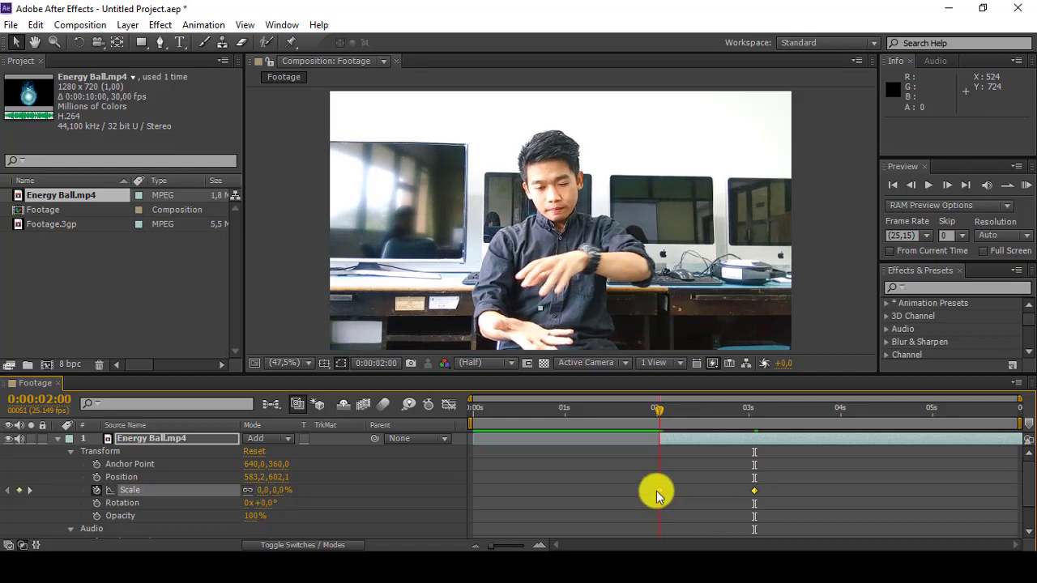
left_click(96, 477)
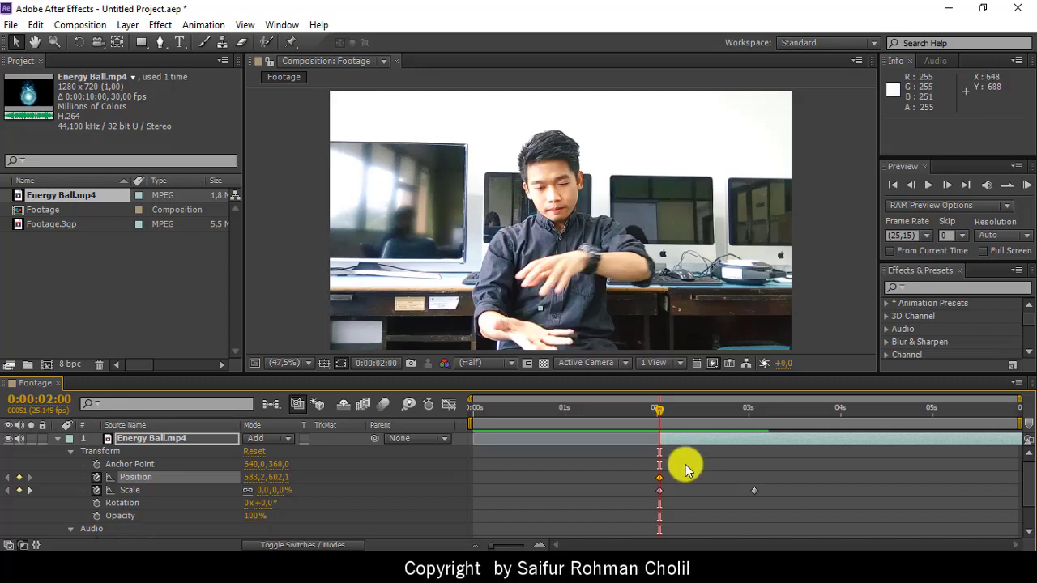
left_click_drag(700, 419, 755, 433)
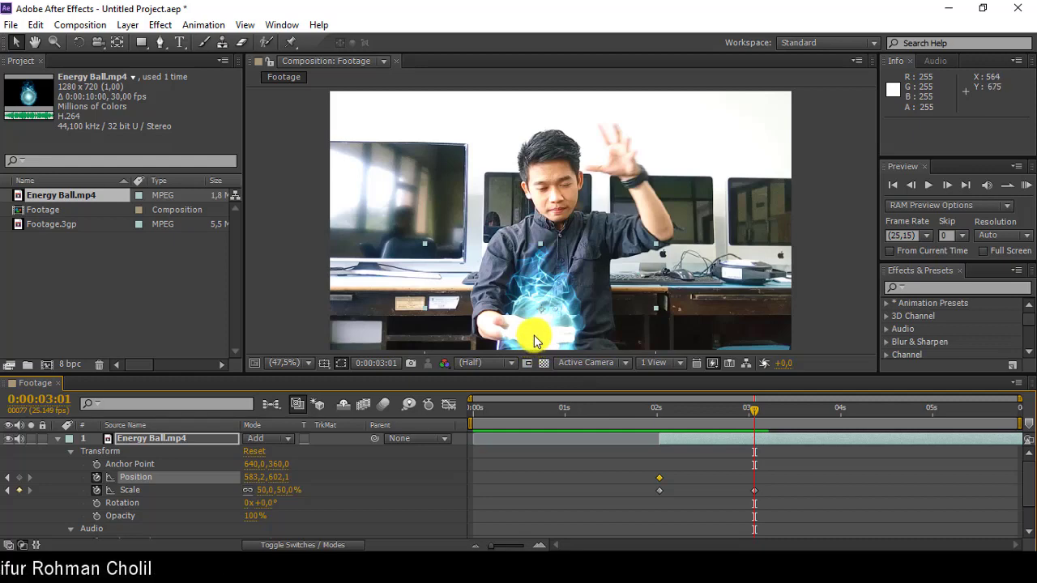
left_click_drag(534, 340, 529, 302)
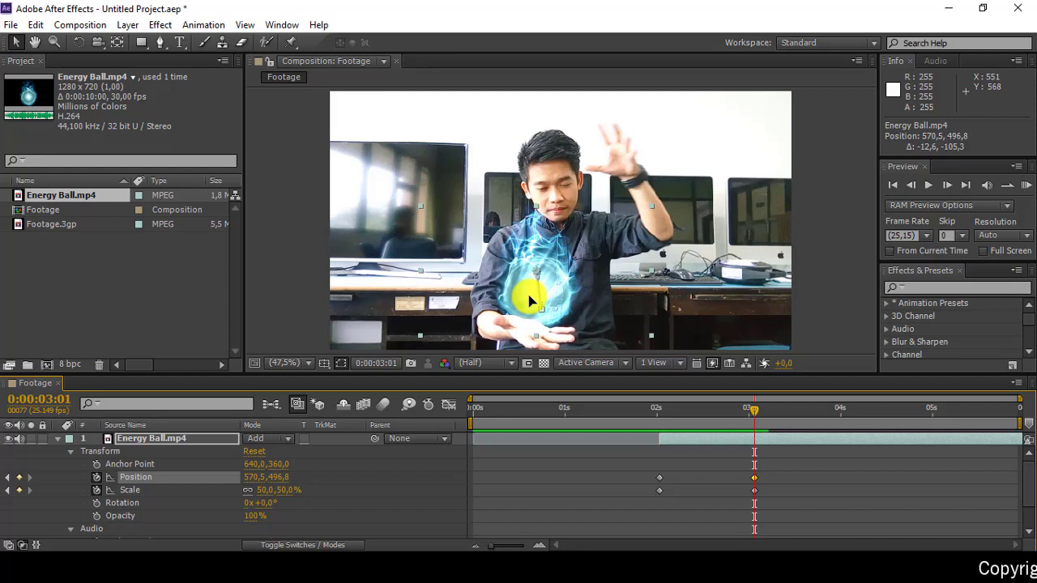
left_click_drag(531, 303, 534, 301)
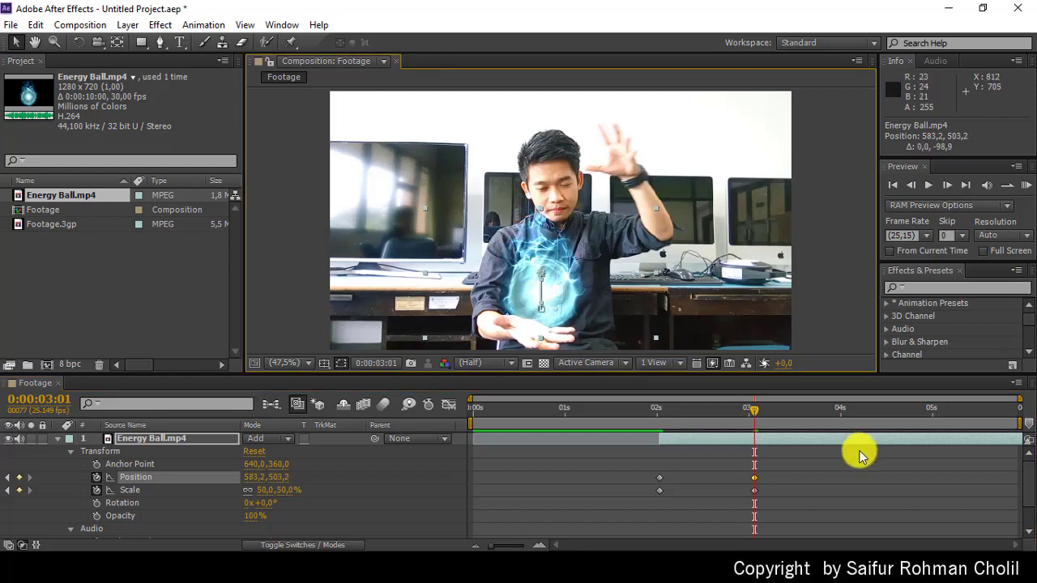
Scrub through the energy ball animation, and run a RAM preview of the composition from its first frame
left_click_drag(754, 411, 795, 449)
left_click_drag(701, 470, 729, 474)
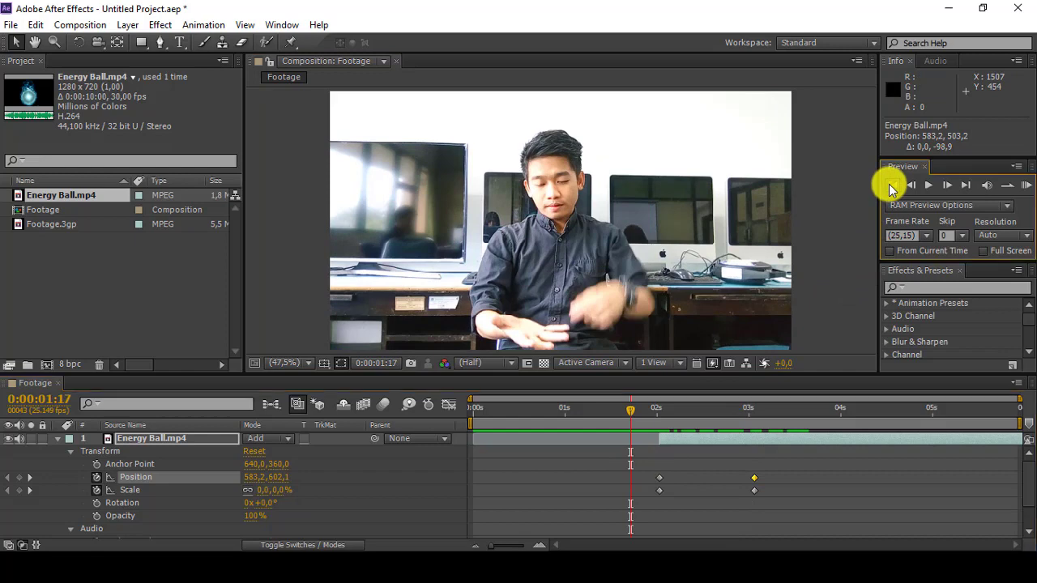
left_click(892, 186)
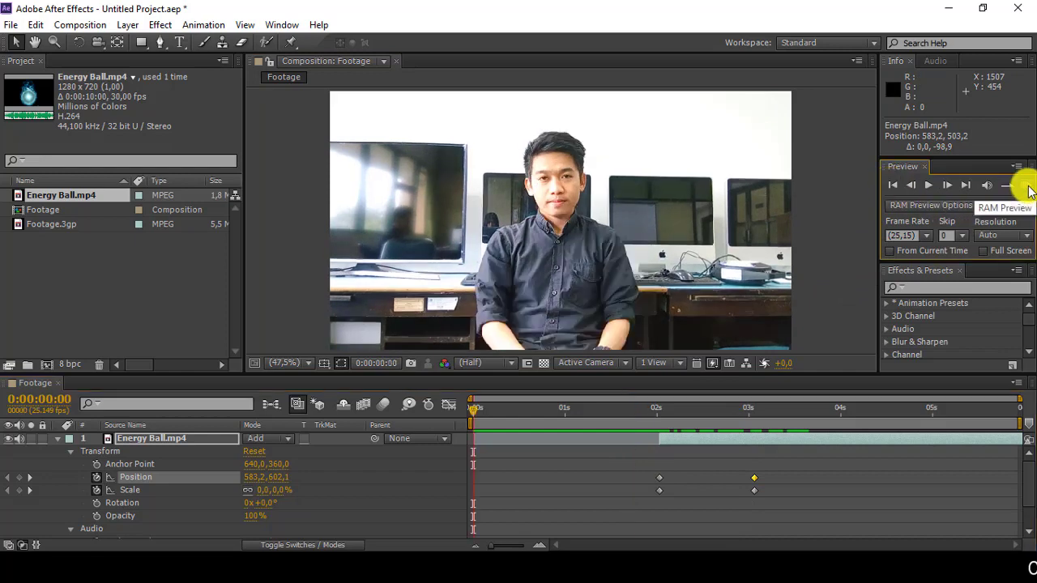
left_click(1025, 186)
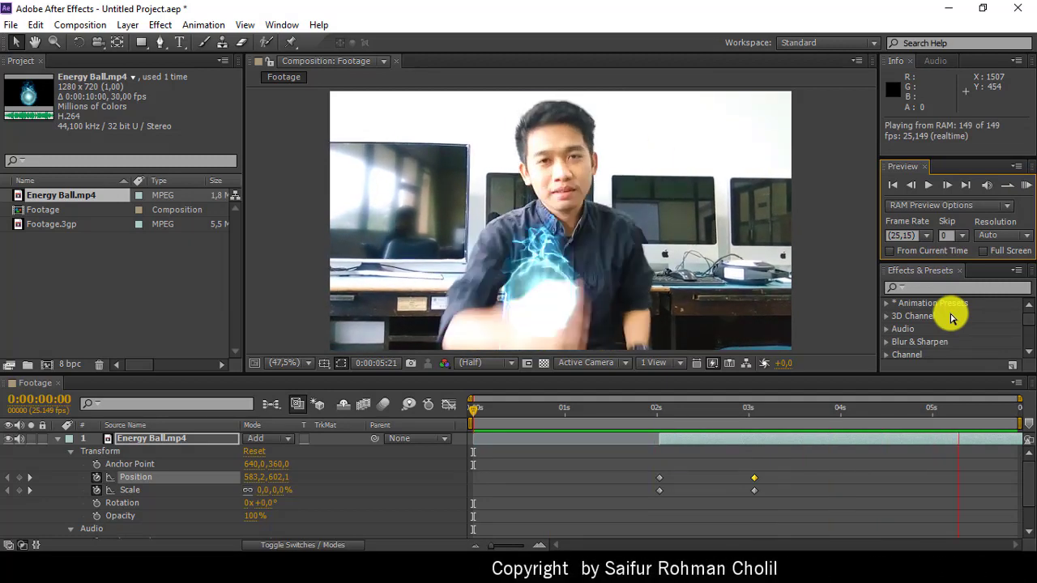
key("space")
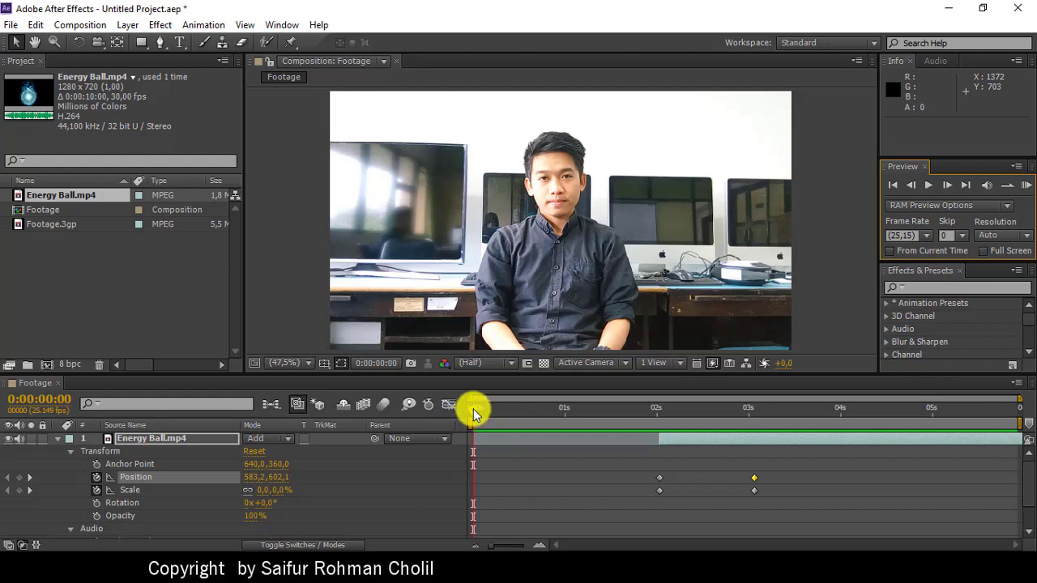
Move the current time to 0:00:03:00 and show the Tracker panel
left_click_drag(470, 412, 735, 440)
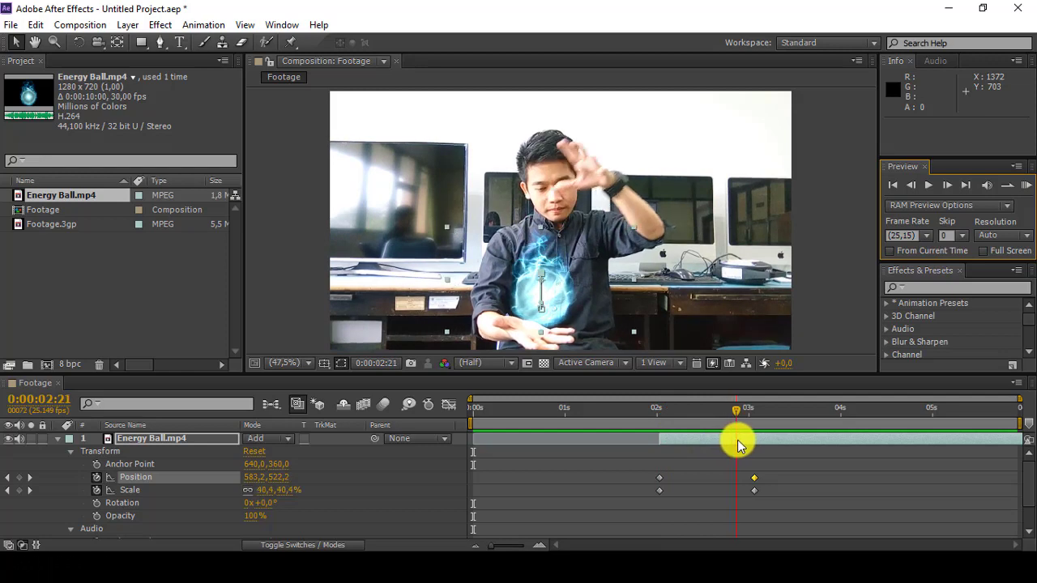
left_click_drag(738, 440, 753, 425)
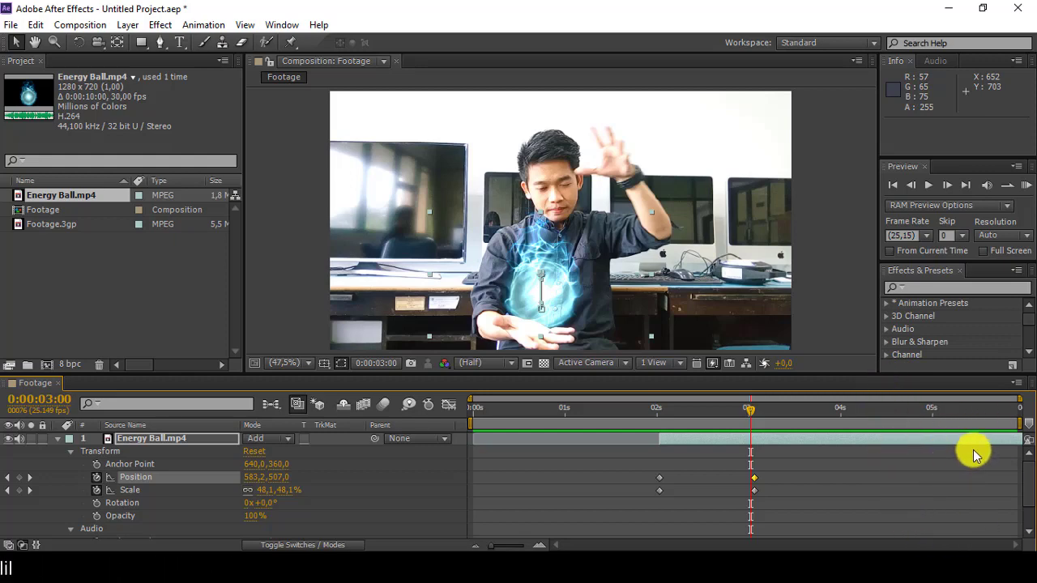
left_click(281, 25)
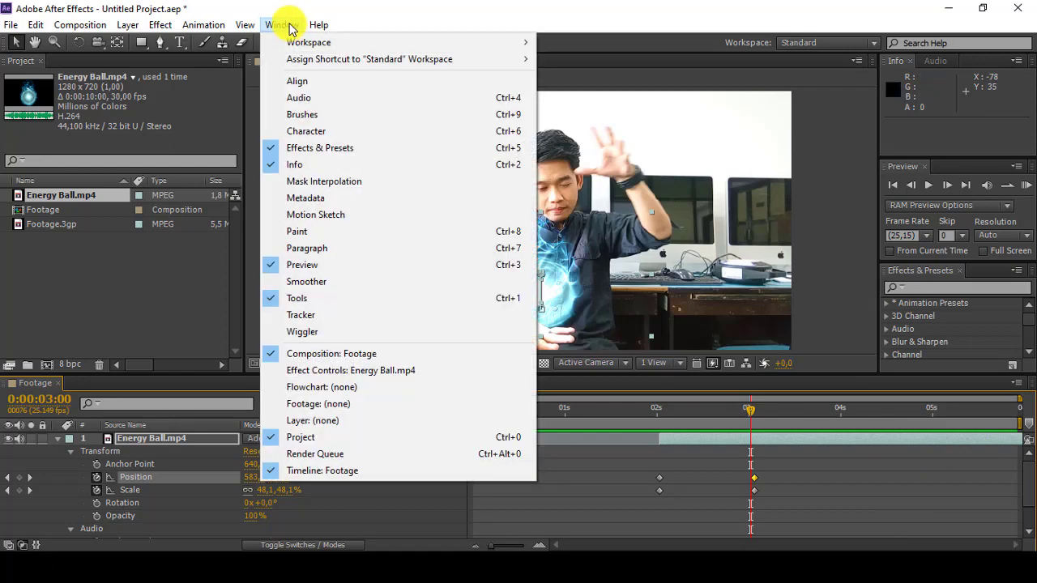
left_click(290, 27)
left_click(289, 26)
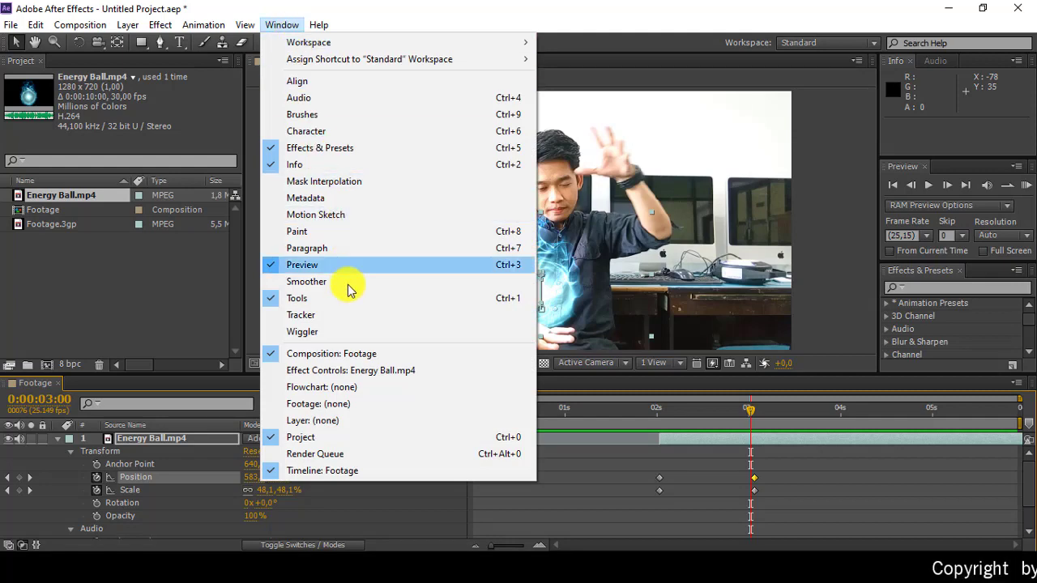
left_click(346, 315)
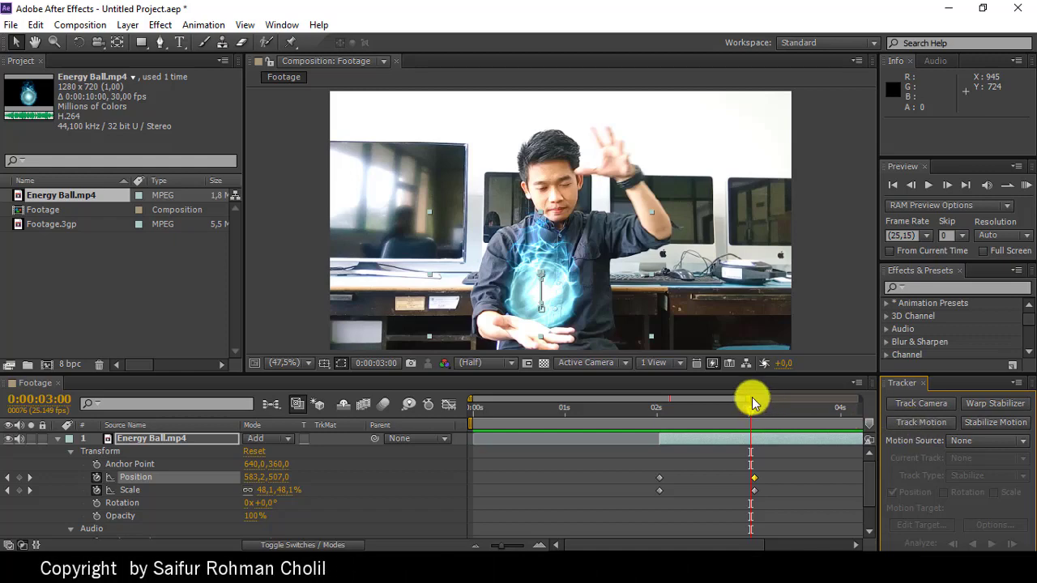
left_click_drag(755, 400, 886, 409)
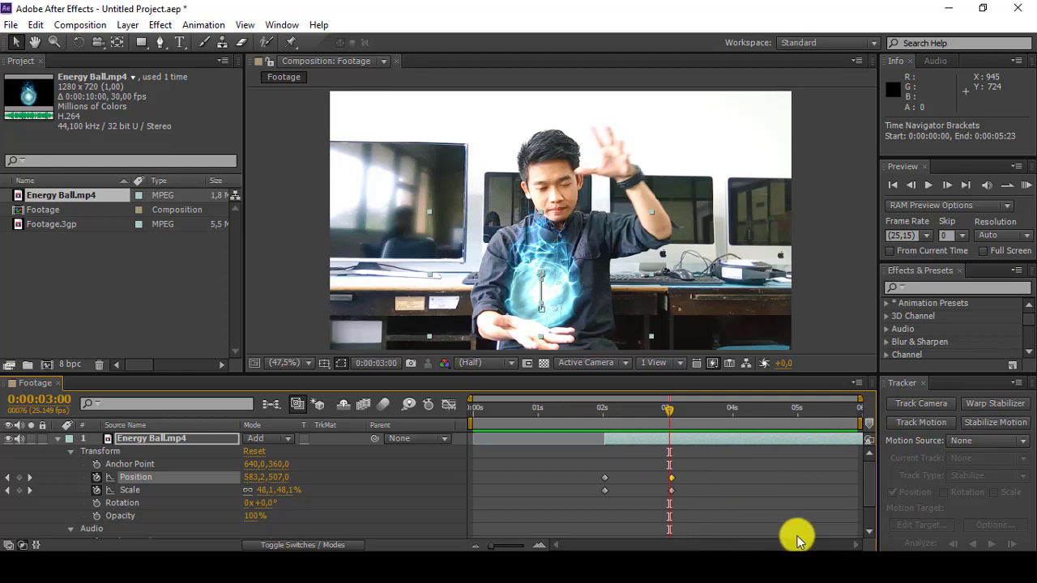
left_click_drag(860, 402, 898, 410)
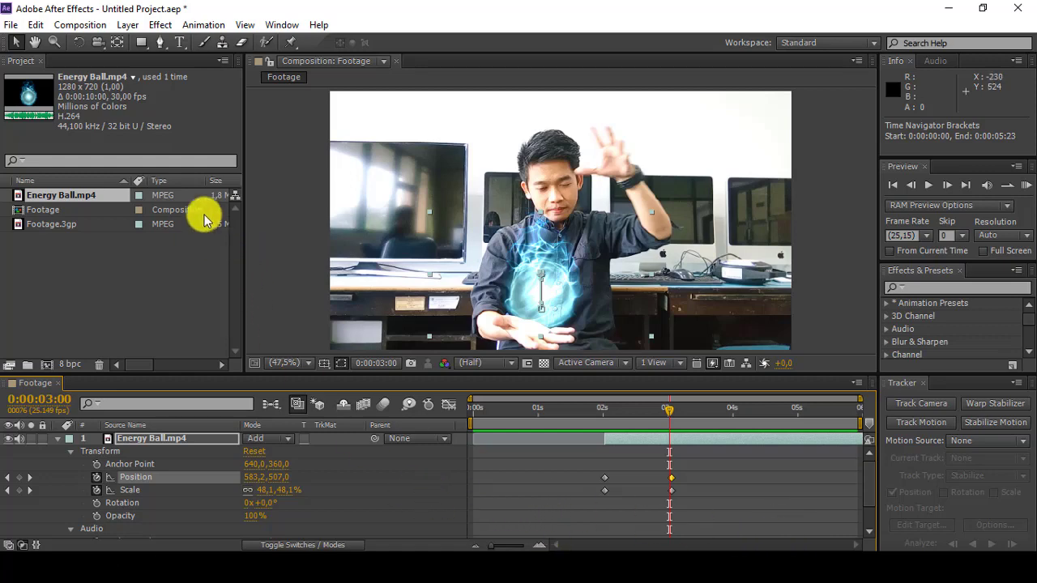
Add a new null object layer to the Footage composition above Energy Ball.mp4
left_click(126, 26)
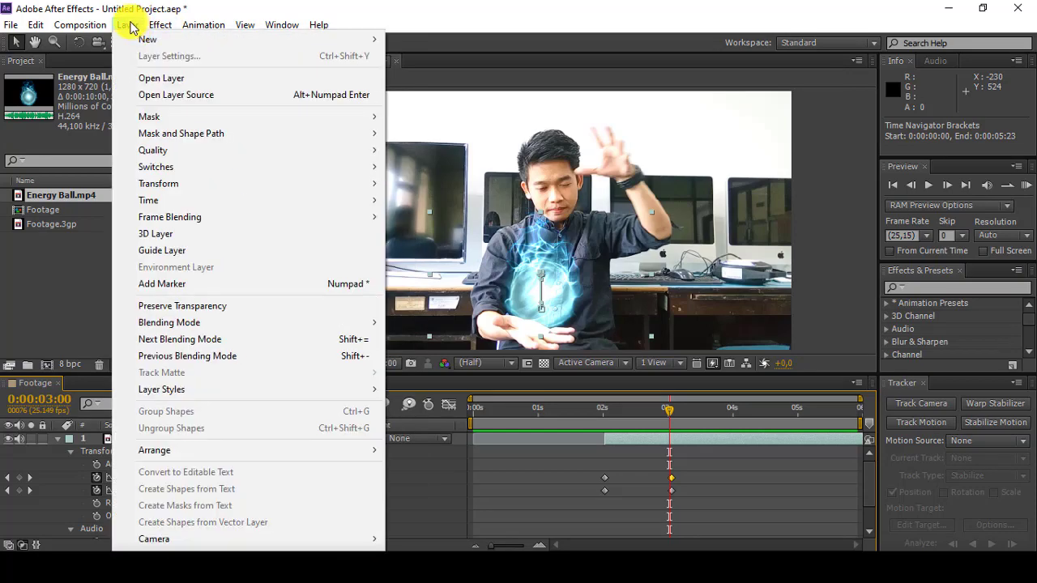
left_click(129, 25)
left_click(134, 25)
mouse_move(197, 39)
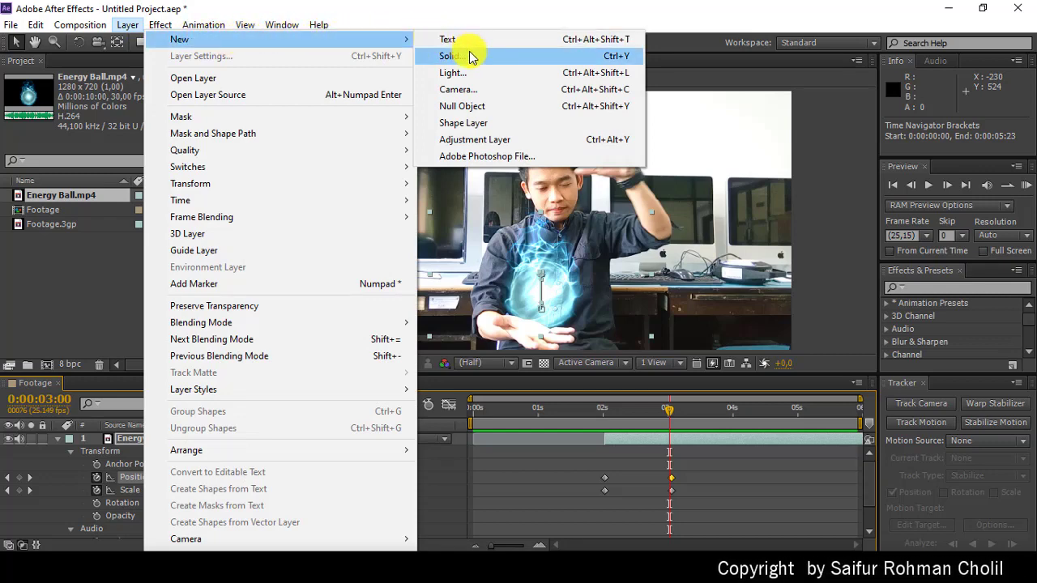
left_click(491, 108)
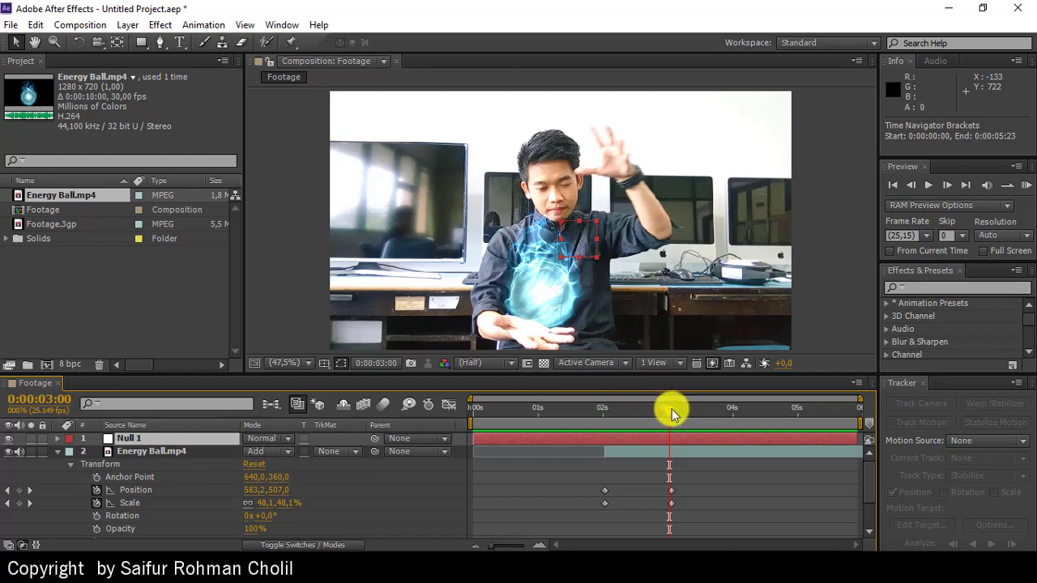
Move the current time to 0:00:03:01, and open the Footage.3gp layer in its own Layer viewer
left_click_drag(671, 413, 674, 413)
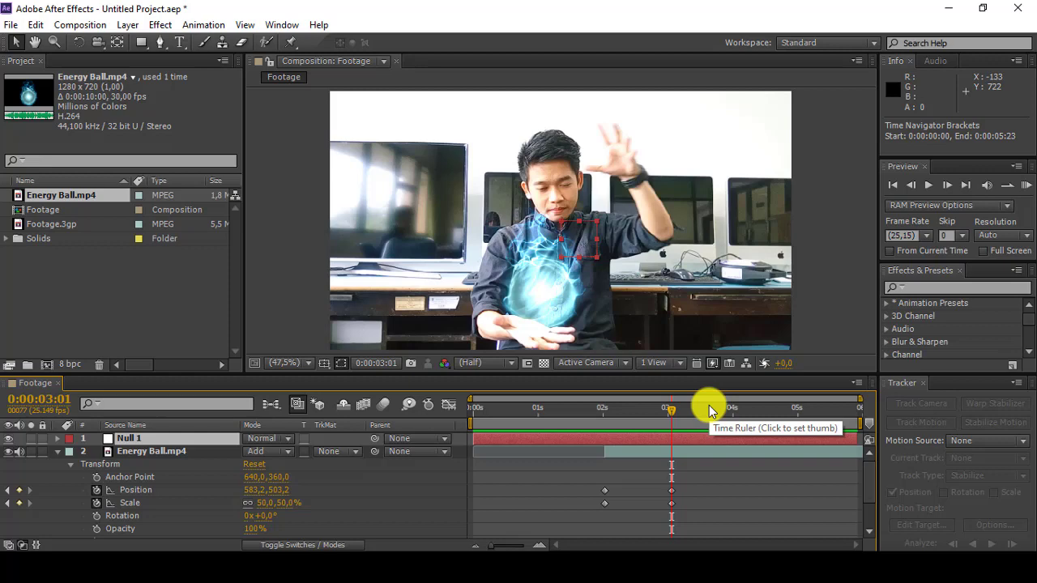
left_click(60, 452)
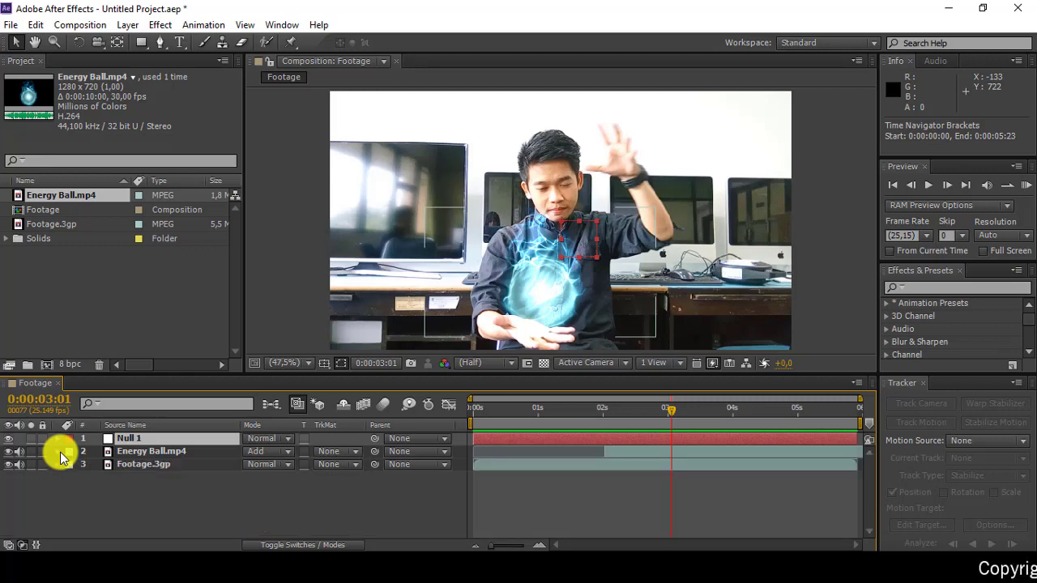
left_click(131, 466)
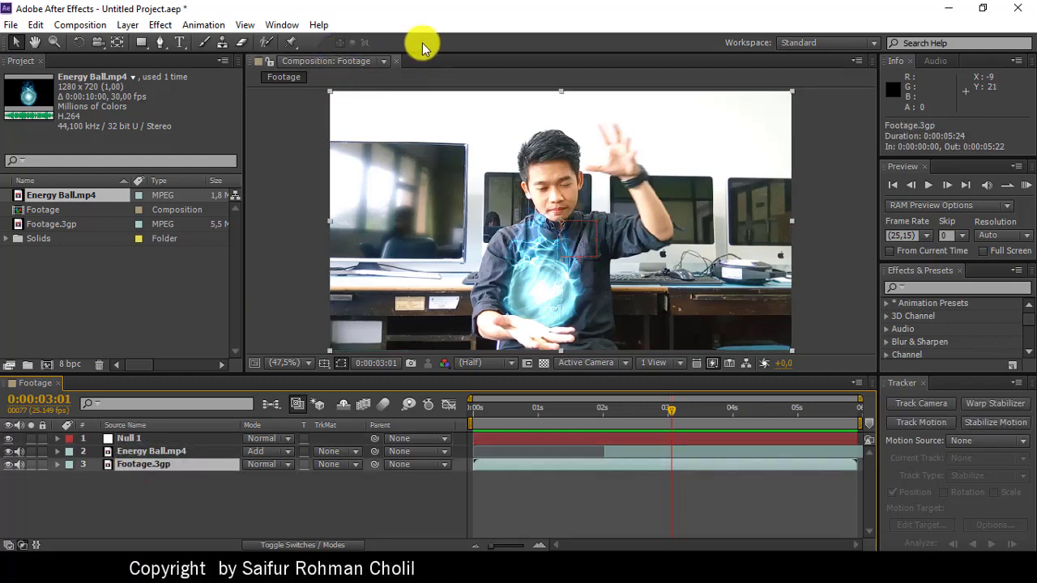
double_click(132, 467)
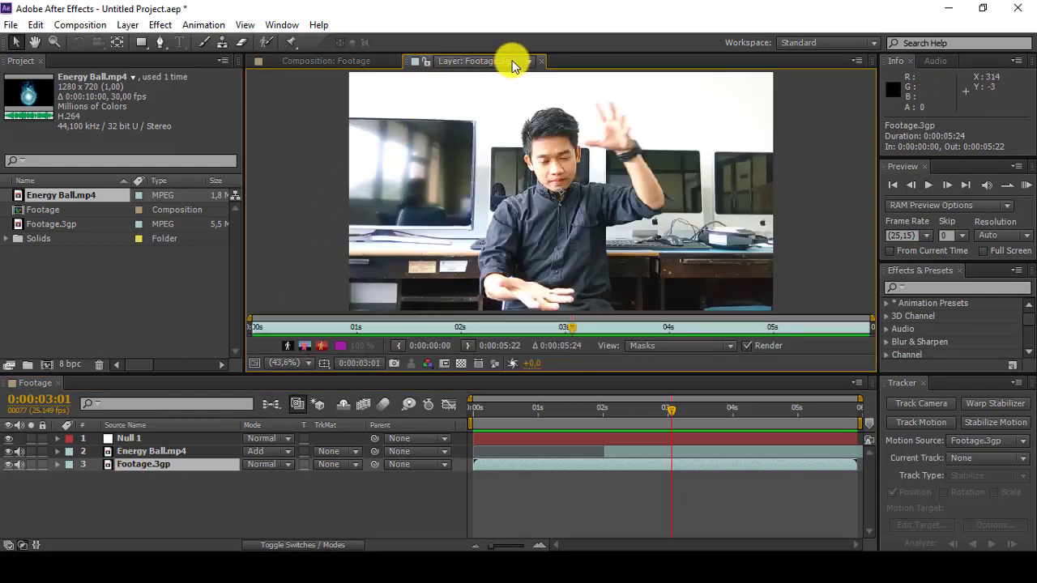
left_click(343, 64)
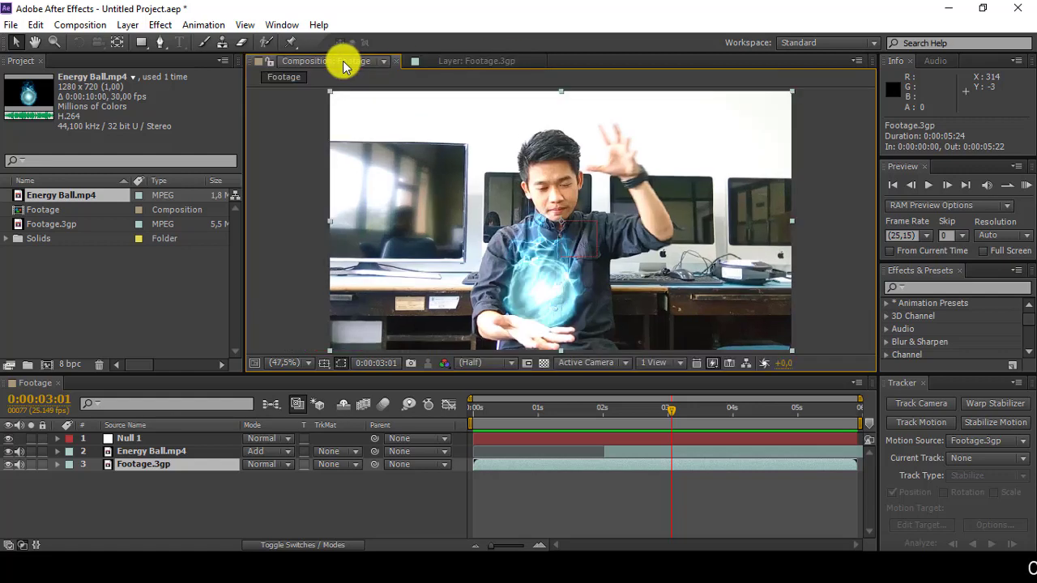
left_click(459, 65)
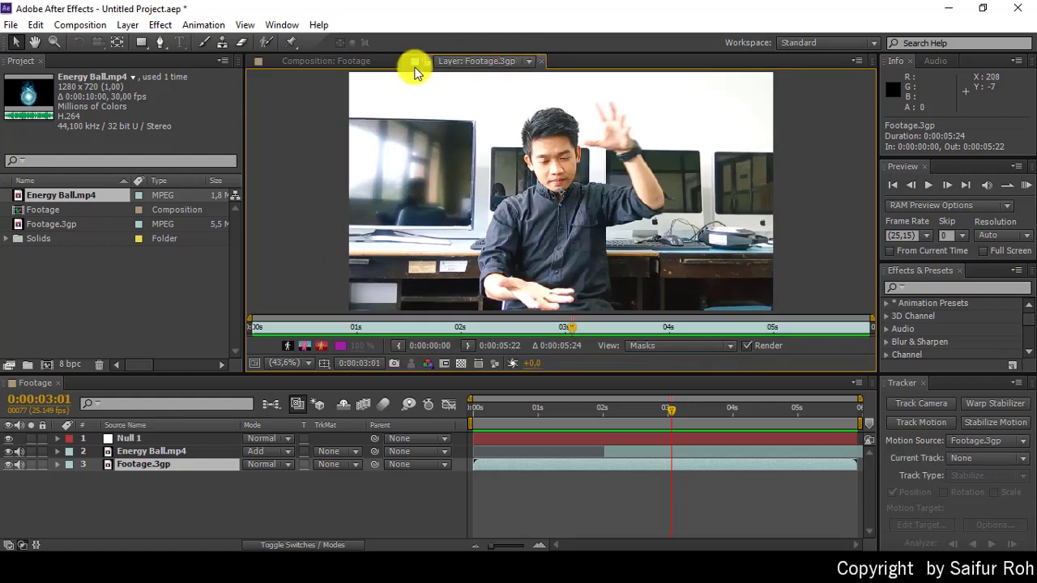
left_click(540, 61)
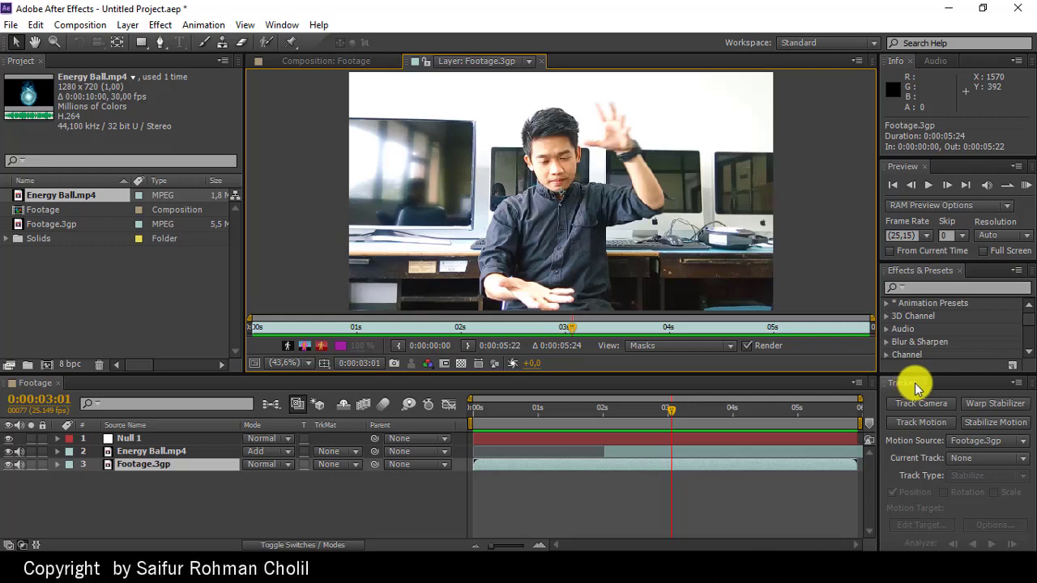
Start a Track Motion on Footage.3gp, and place Track Point 1 on the palm of the lower hand
left_click(919, 423)
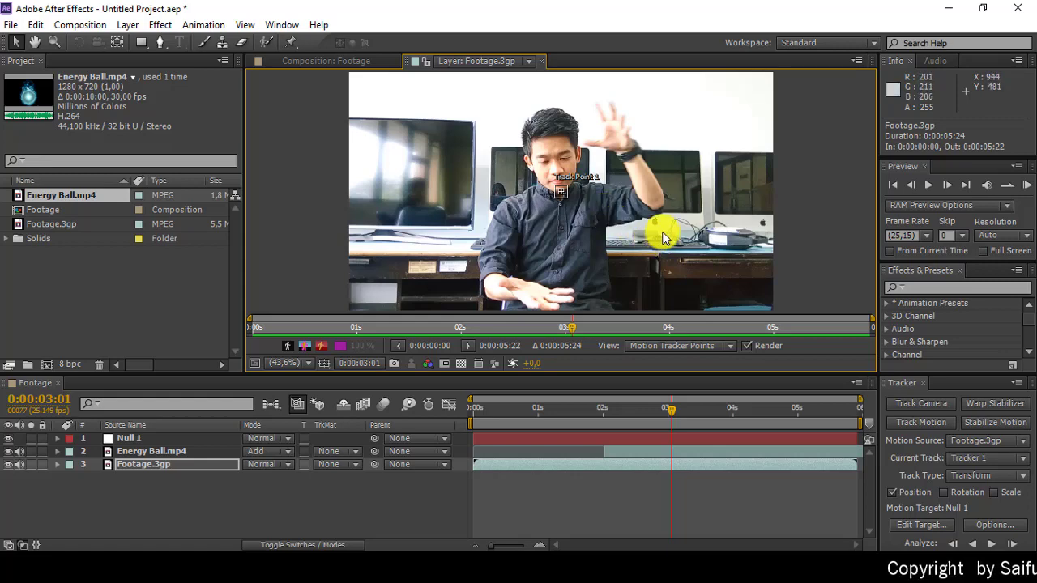
key("period")
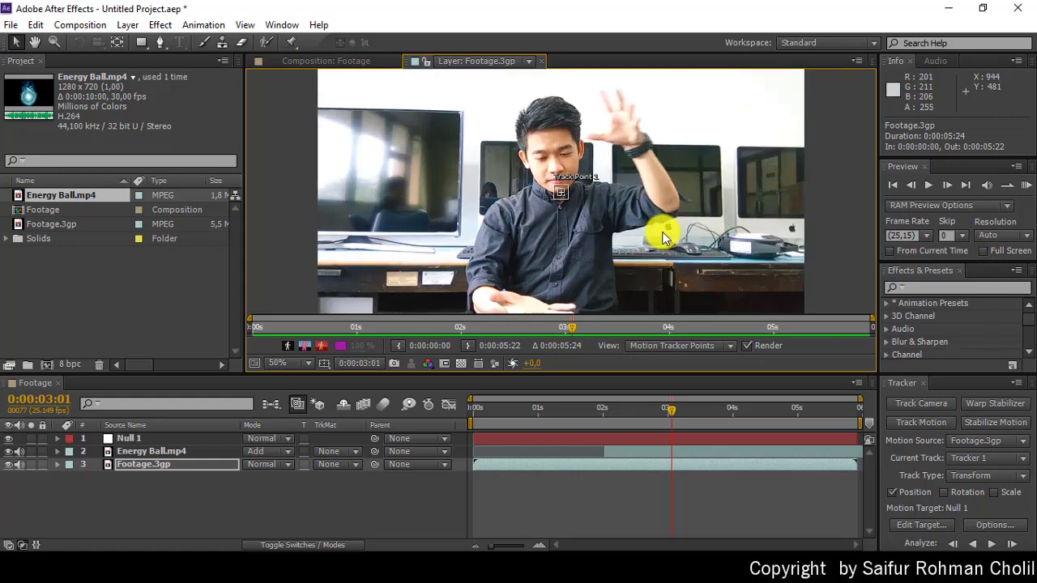
key("period")
key("period")
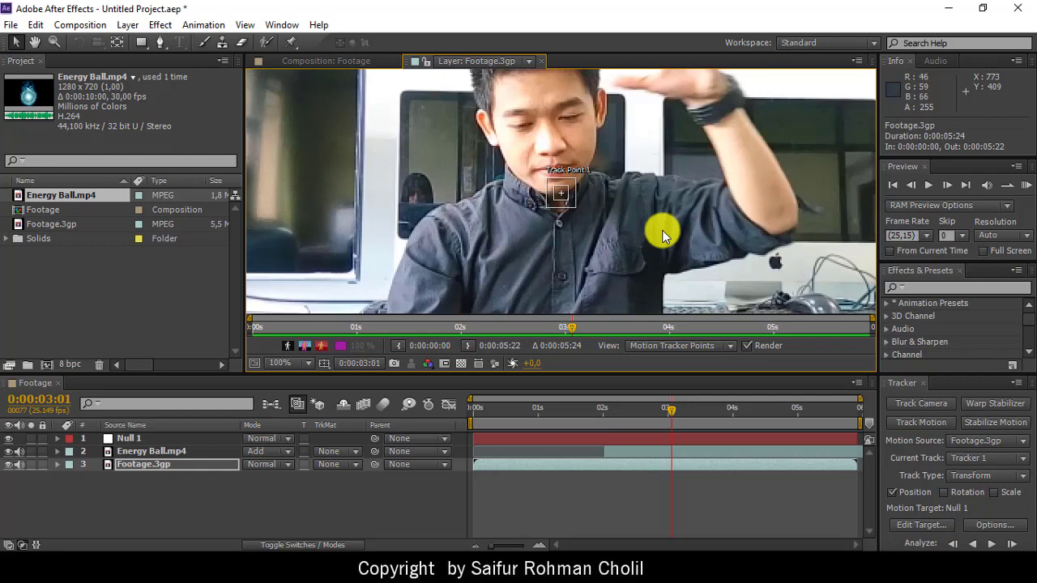
key("h")
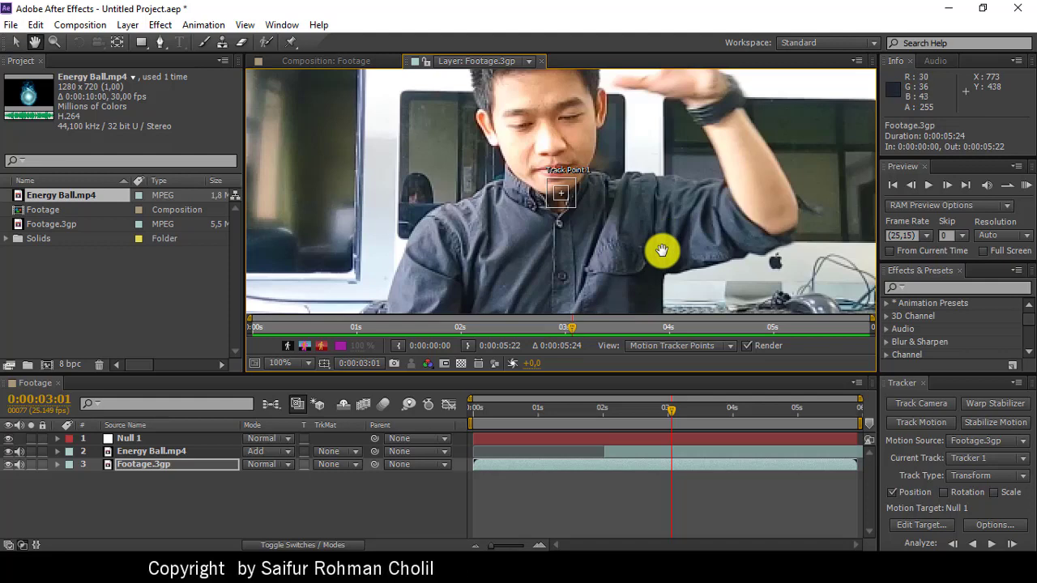
left_click_drag(663, 243, 680, 185)
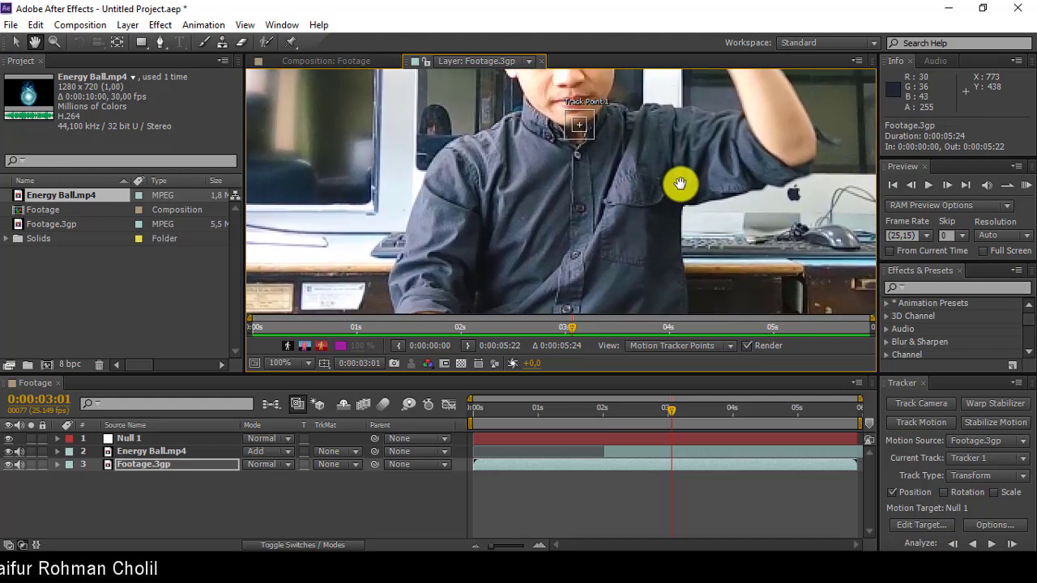
key("v")
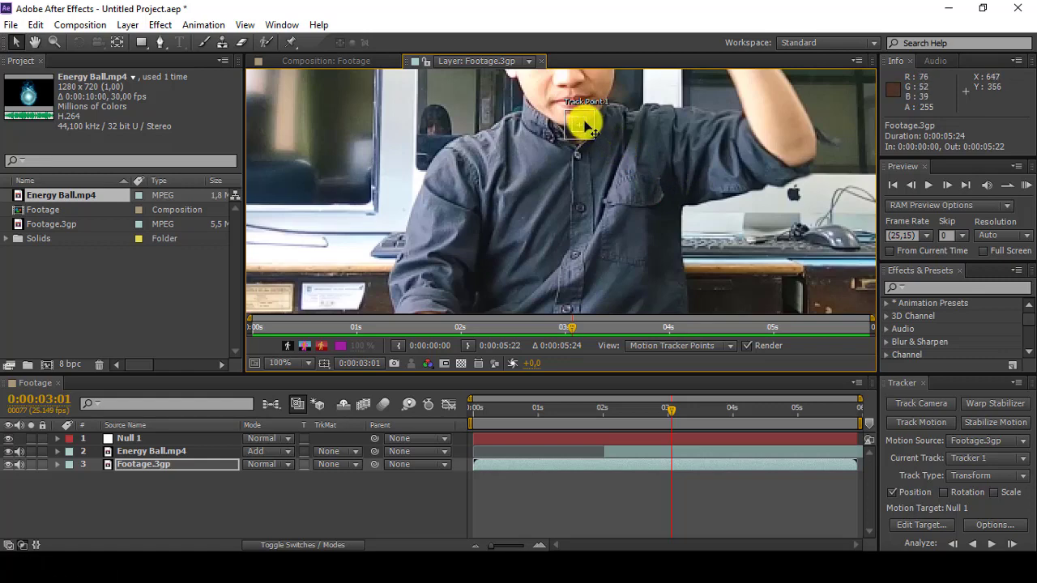
left_click_drag(585, 127, 484, 273)
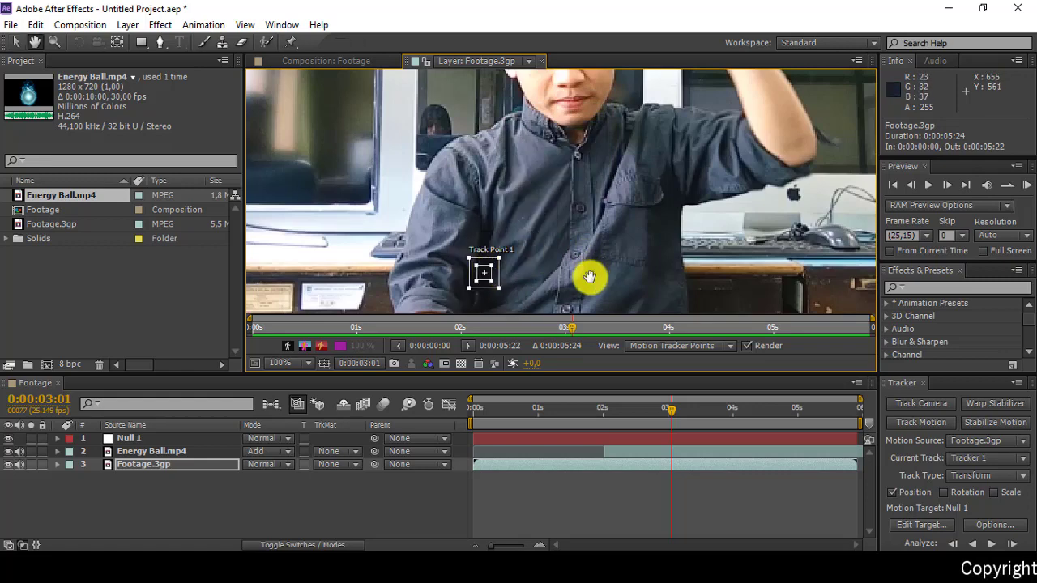
left_click_drag(589, 278, 604, 162)
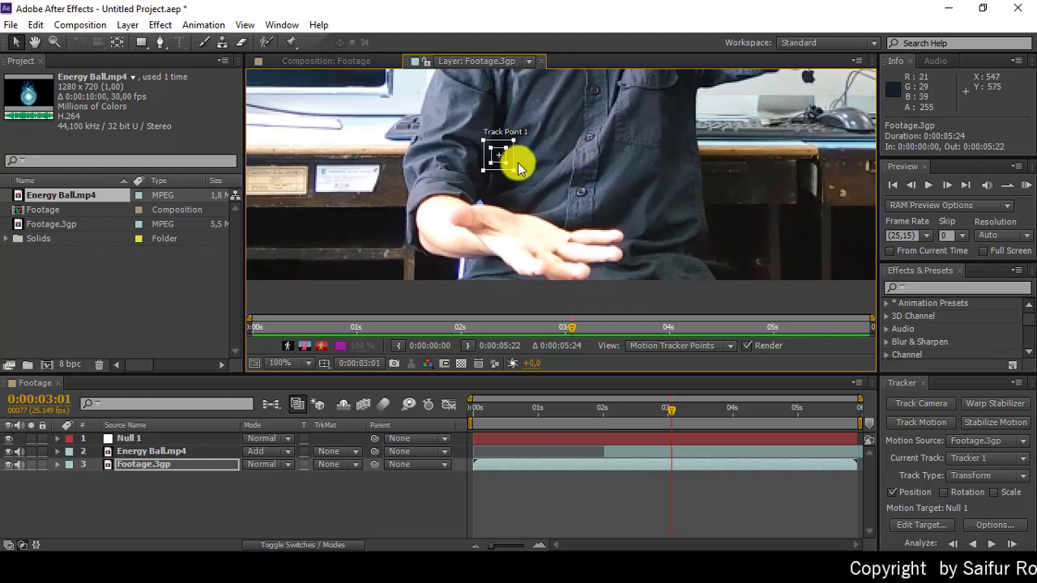
left_click_drag(502, 157, 532, 232)
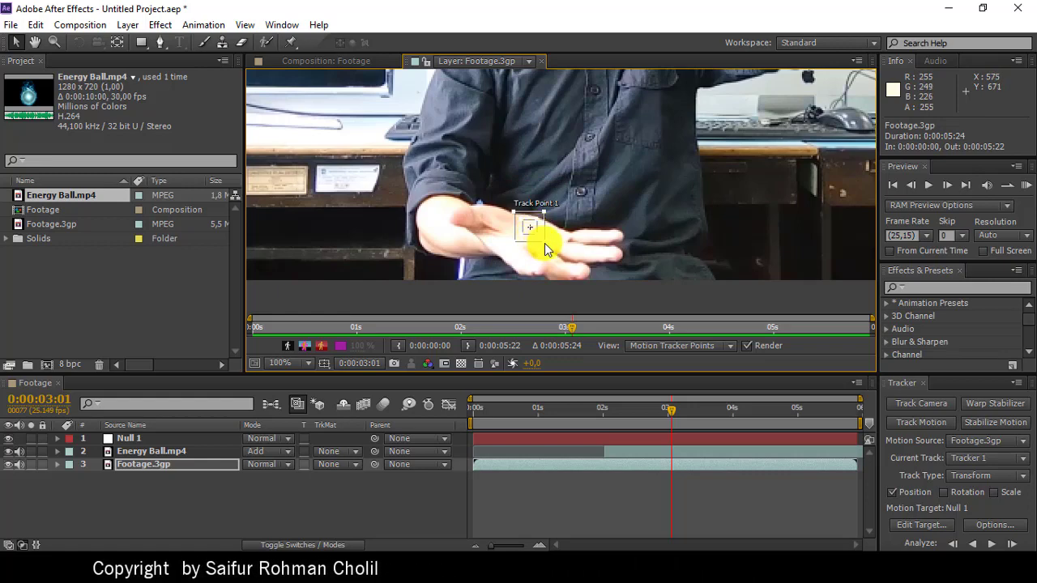
Enlarge Track Point 1's search region and feature region so both frame the whole open hand
left_click_drag(545, 242, 583, 260)
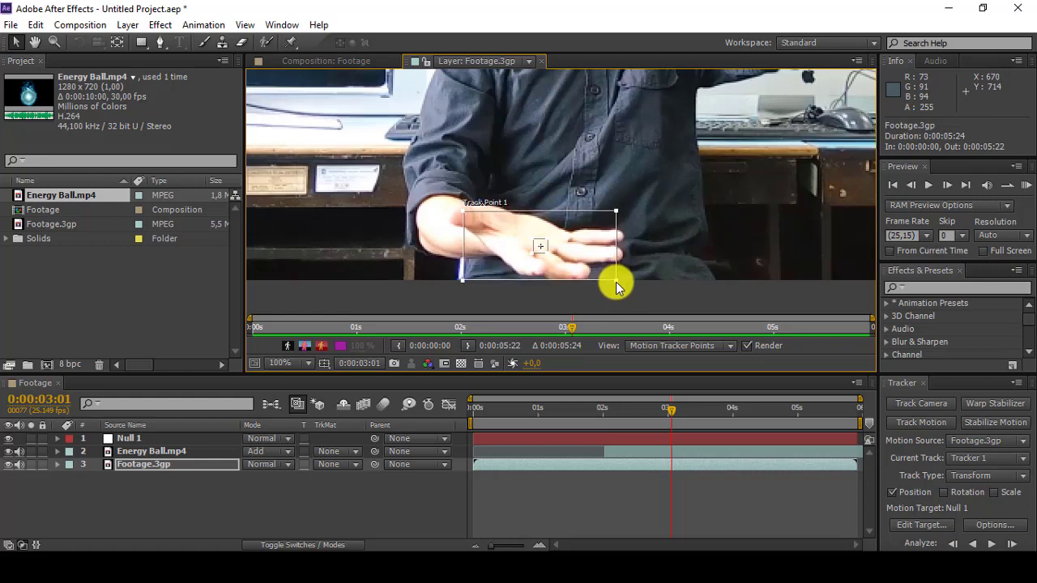
left_click_drag(616, 284, 619, 288)
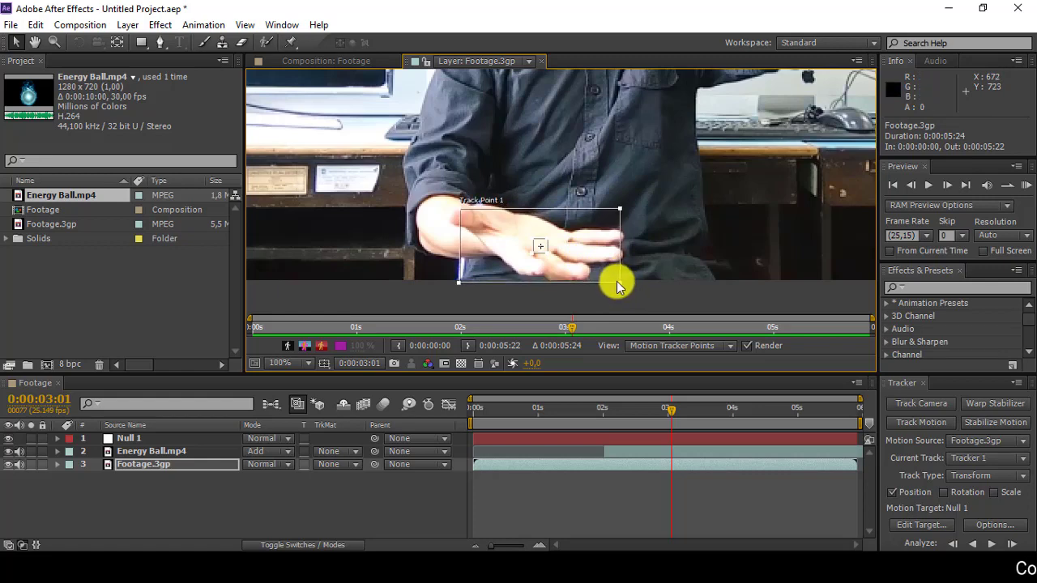
left_click_drag(620, 284, 617, 281)
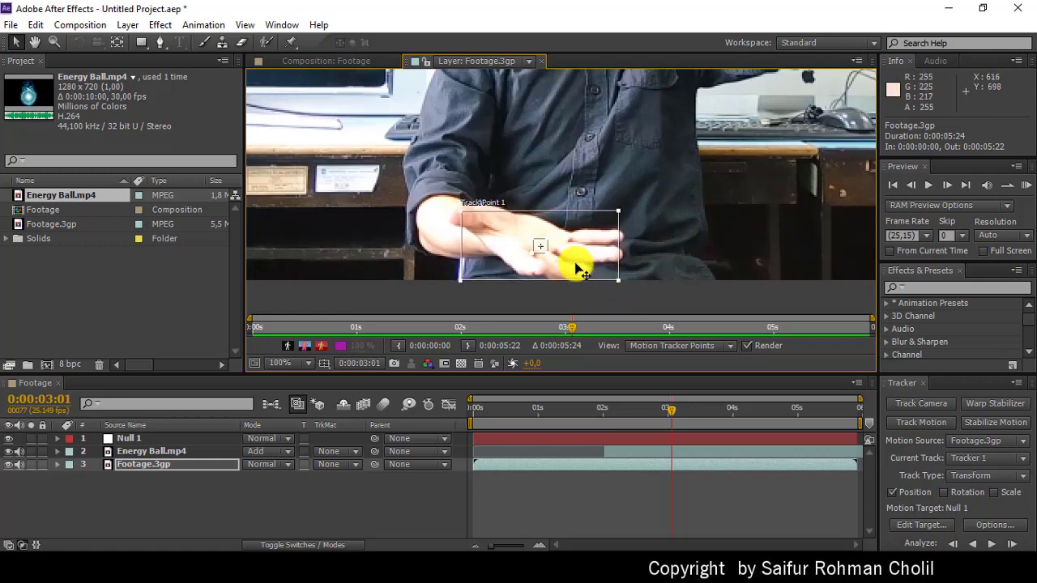
left_click_drag(568, 262, 625, 286)
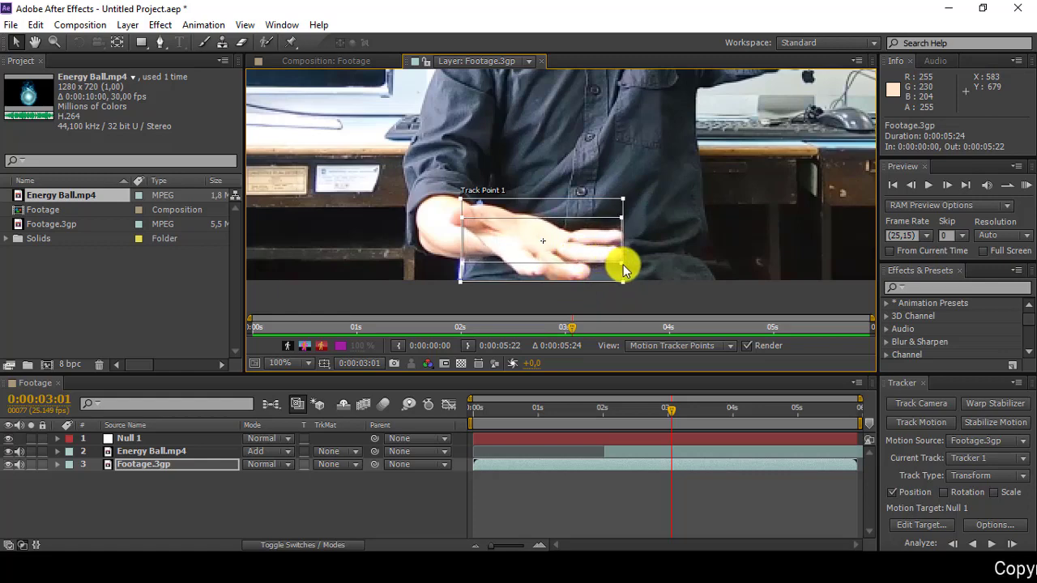
left_click_drag(624, 272, 624, 273)
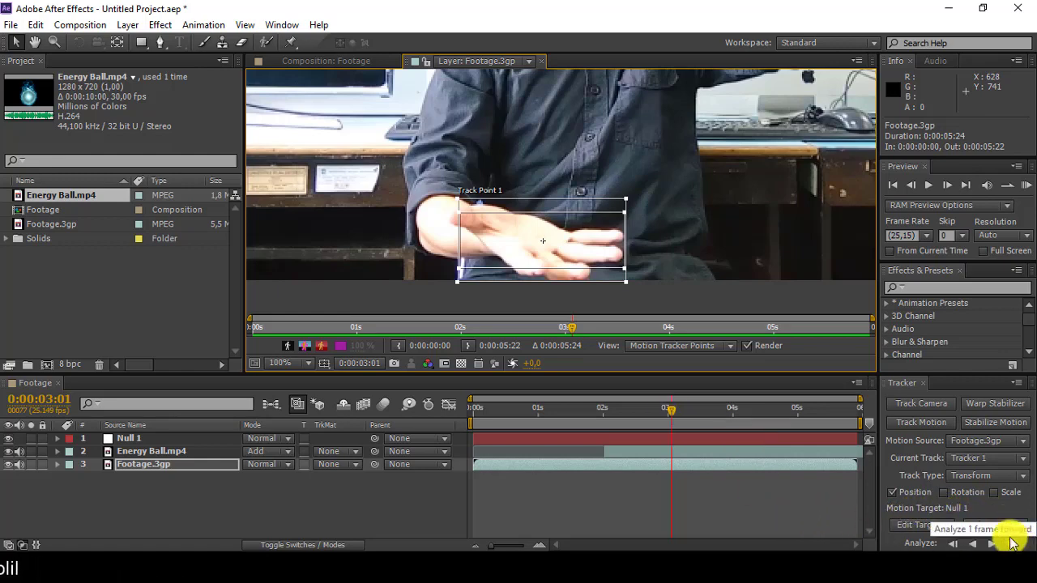
Enlarge the Tracker panel, and analyze Track Point 1 forward one frame at a time from 0:00:03:01 to 0:00:03:10
left_click_drag(932, 375, 927, 342)
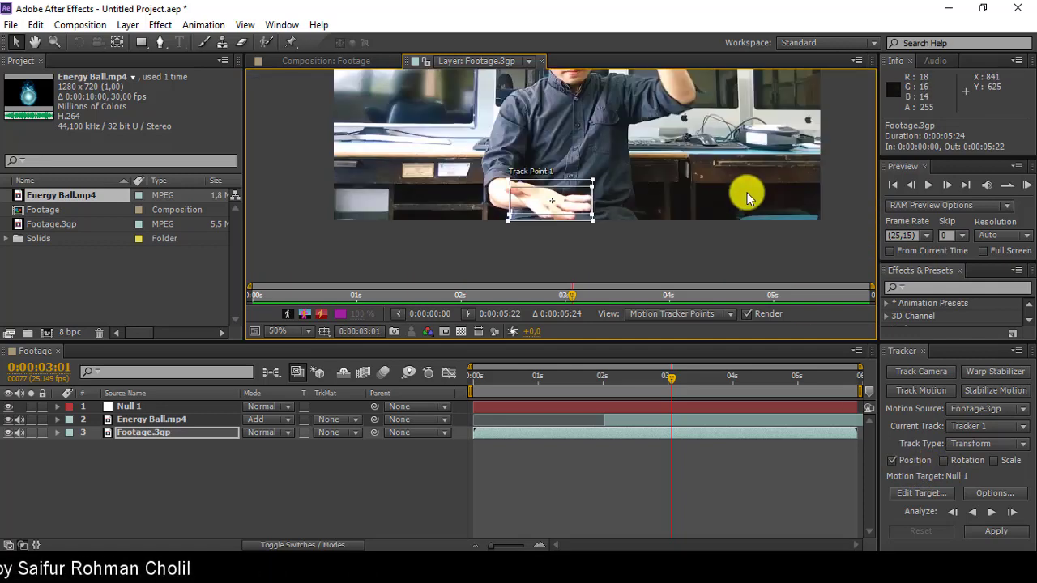
key("h")
left_click_drag(729, 157, 731, 217)
key("v")
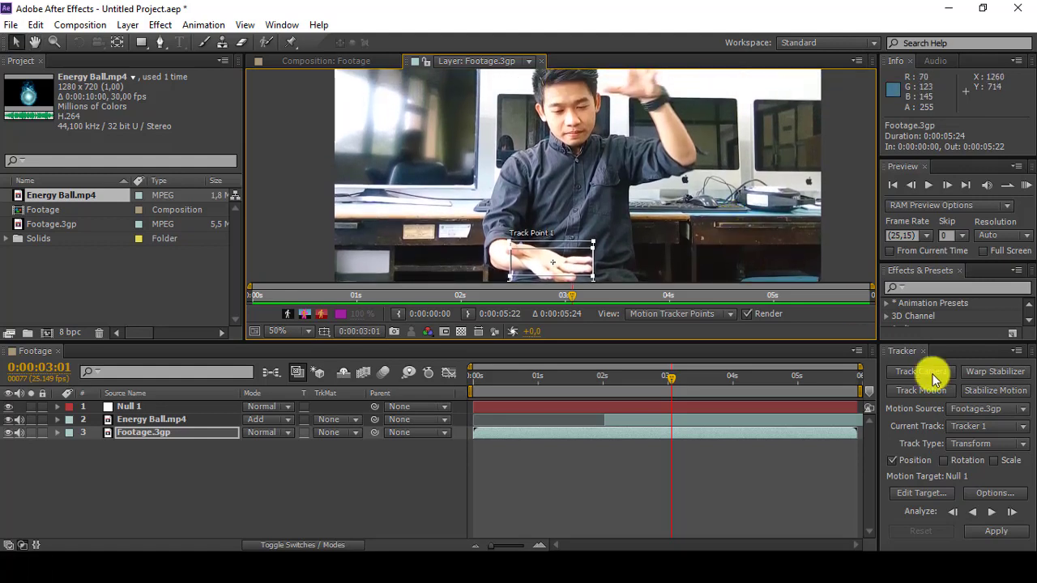
left_click(1012, 516)
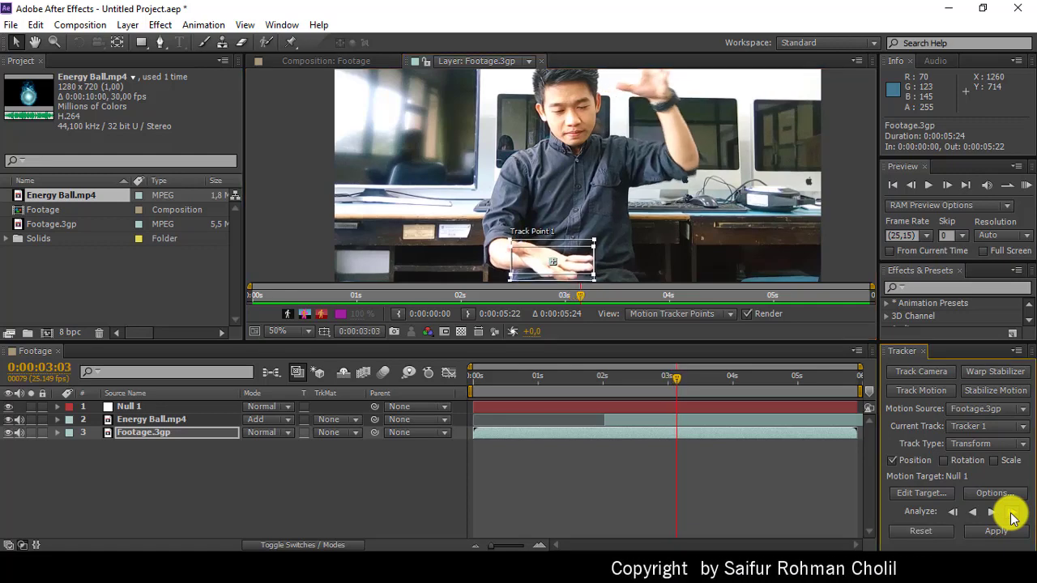
left_click(1011, 516)
left_click(1011, 516)
left_click(1012, 516)
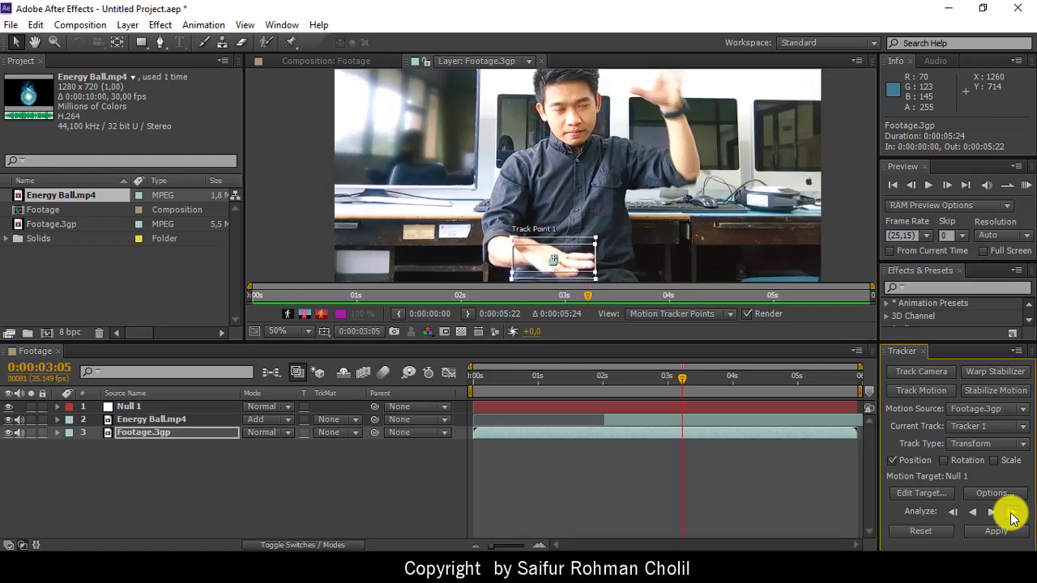
left_click(1011, 516)
left_click(1012, 516)
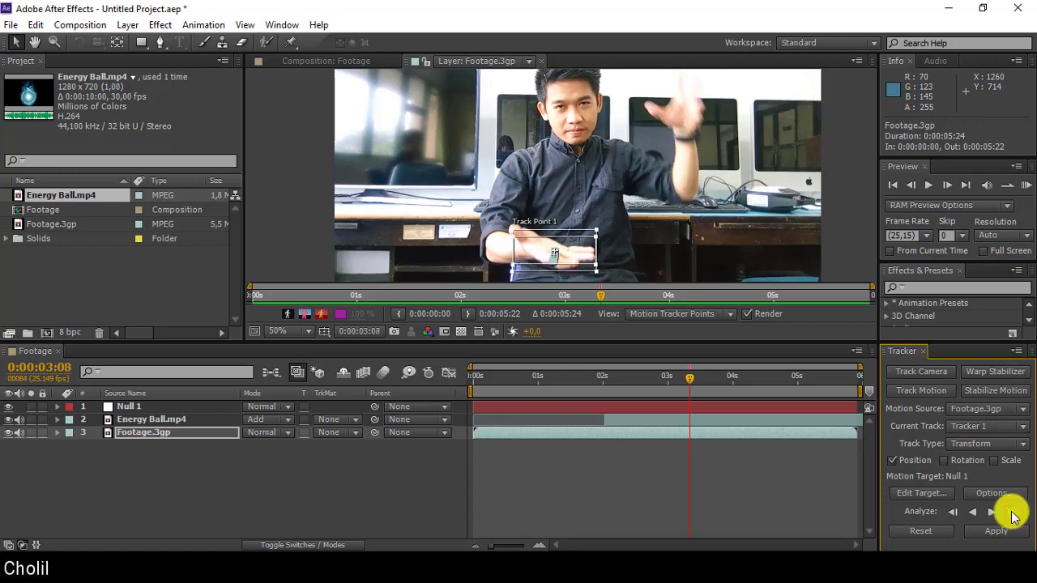
left_click(1013, 513)
left_click(1013, 512)
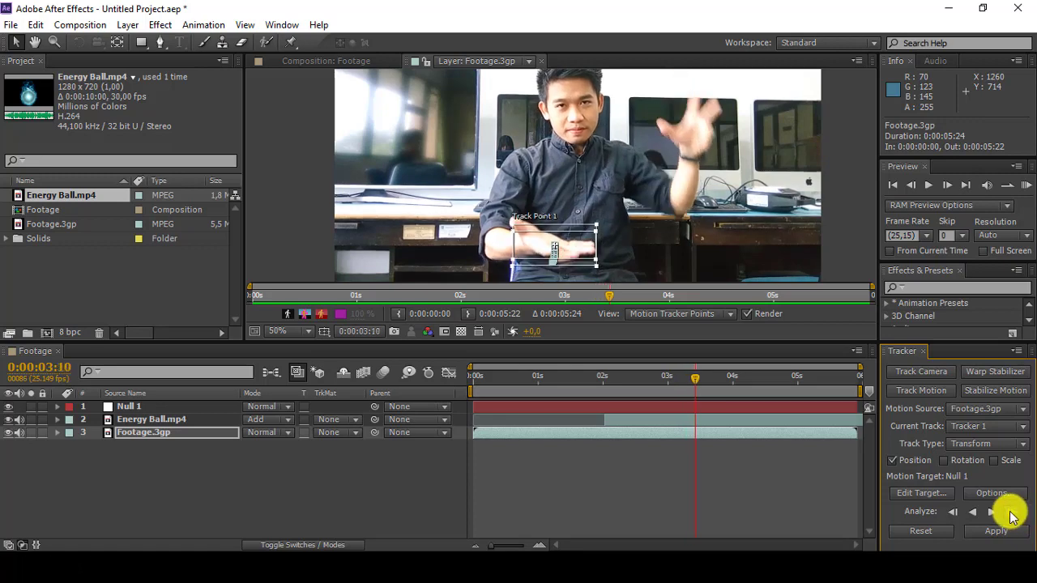
Continue analyzing Track Point 1 forward on the hand from 0:00:03:10 to 0:00:04:14
left_click(997, 512)
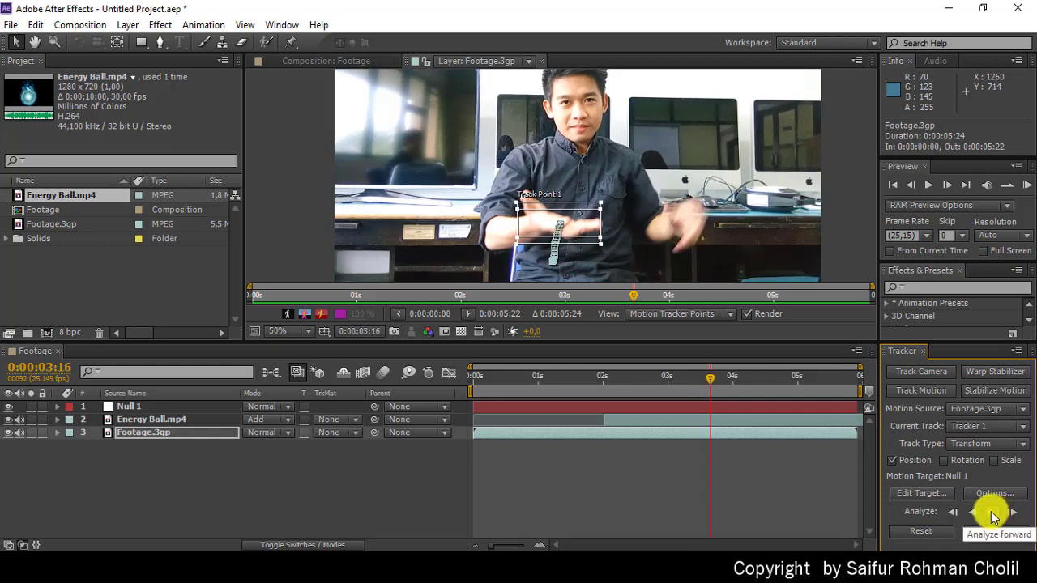
left_click(994, 512)
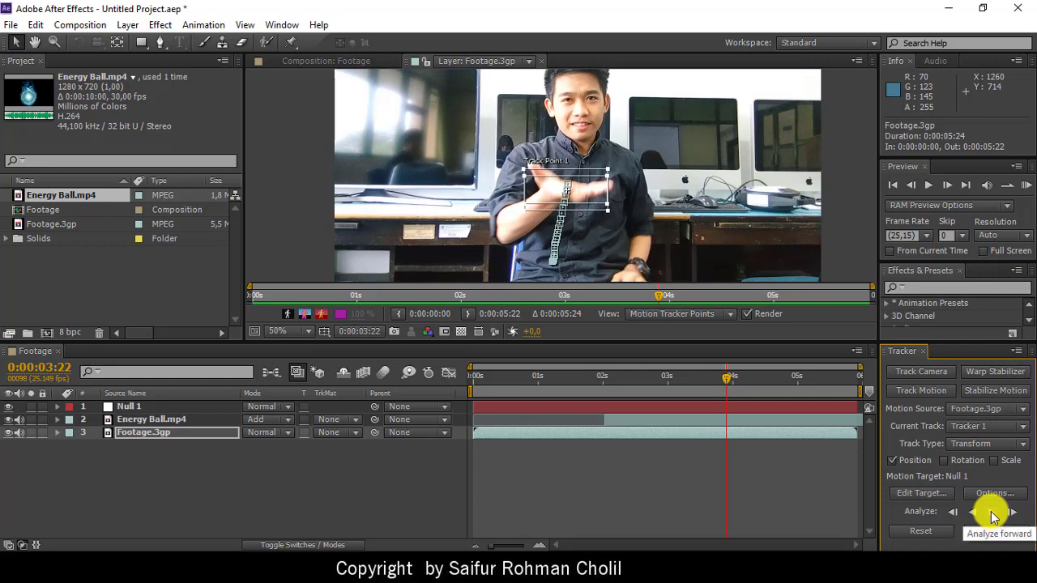
left_click(1012, 513)
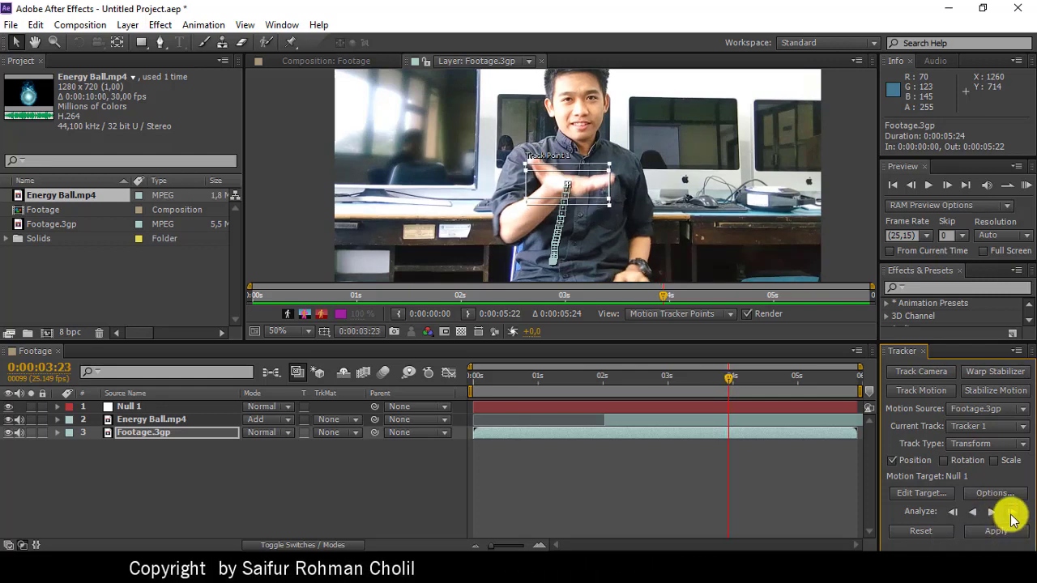
left_click(1012, 513)
left_click(1012, 513)
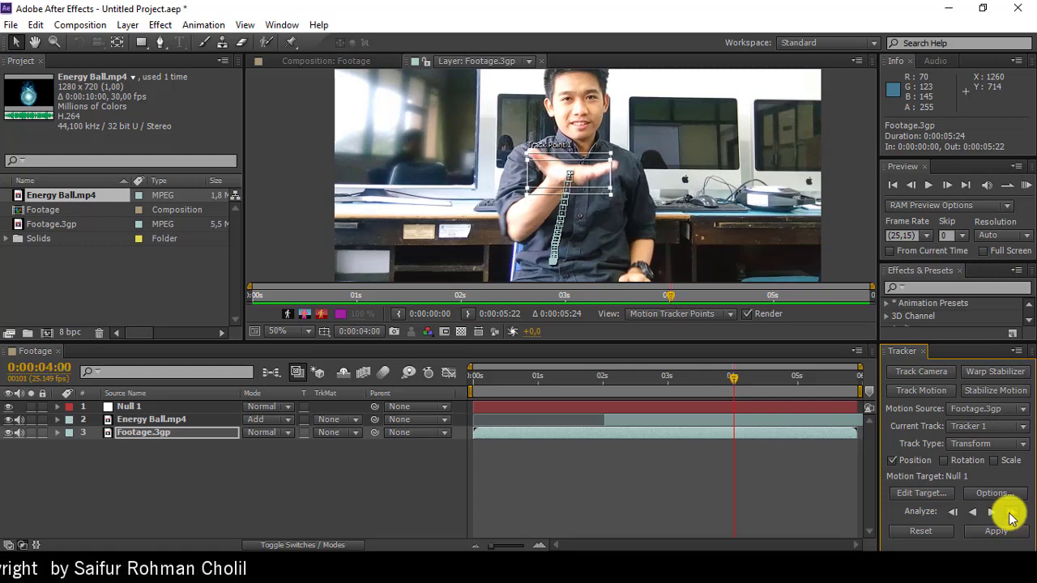
left_click(1012, 513)
left_click(1012, 513)
left_click(1012, 513)
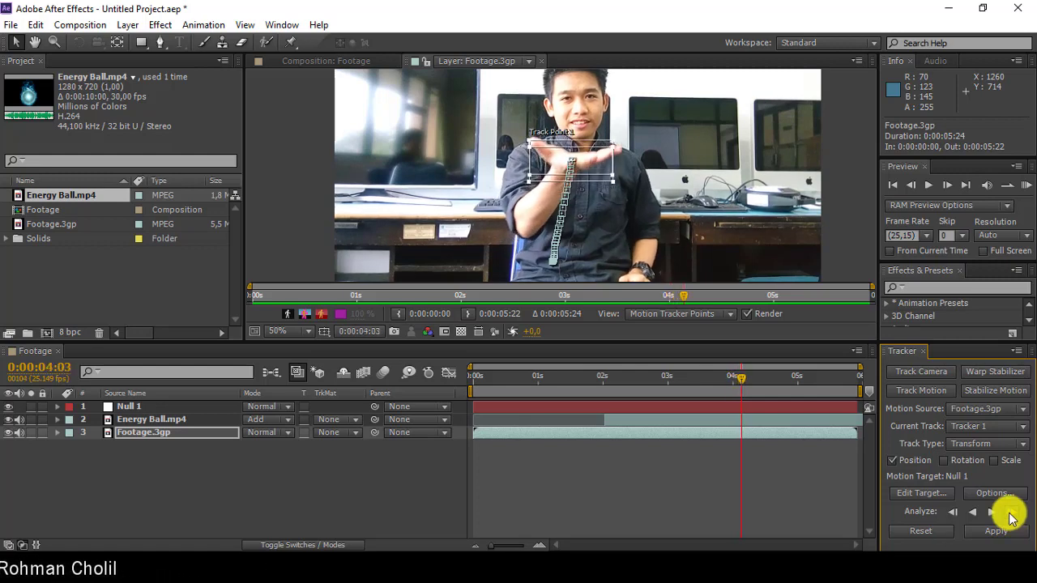
left_click(1012, 512)
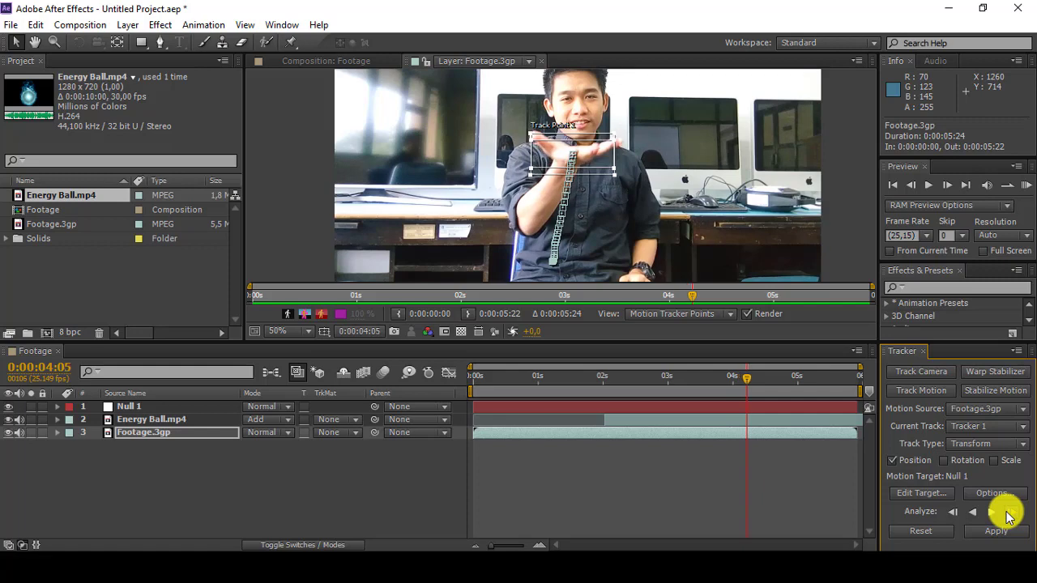
left_click(1008, 513)
left_click(1009, 513)
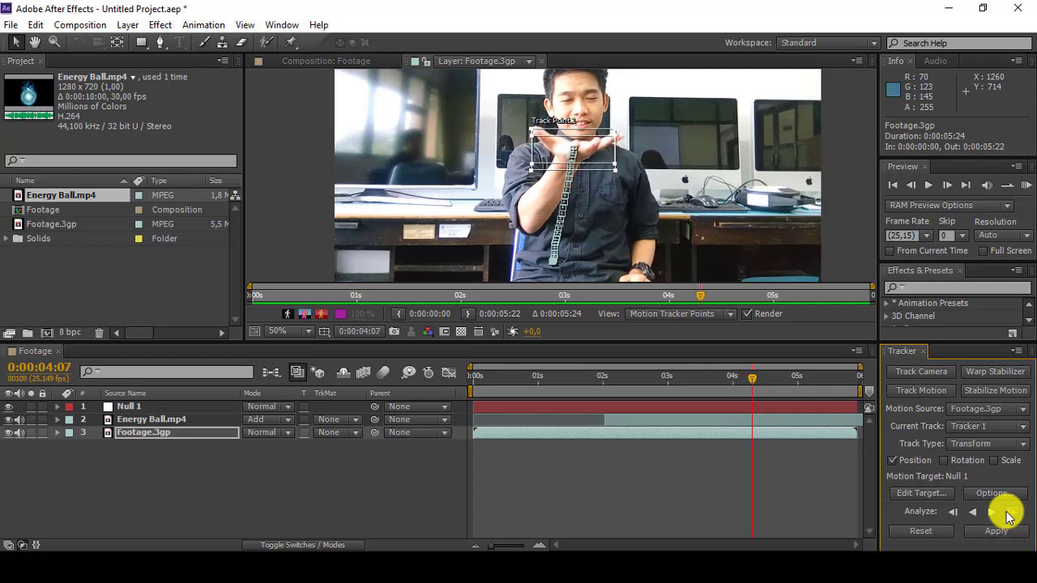
left_click(1009, 513)
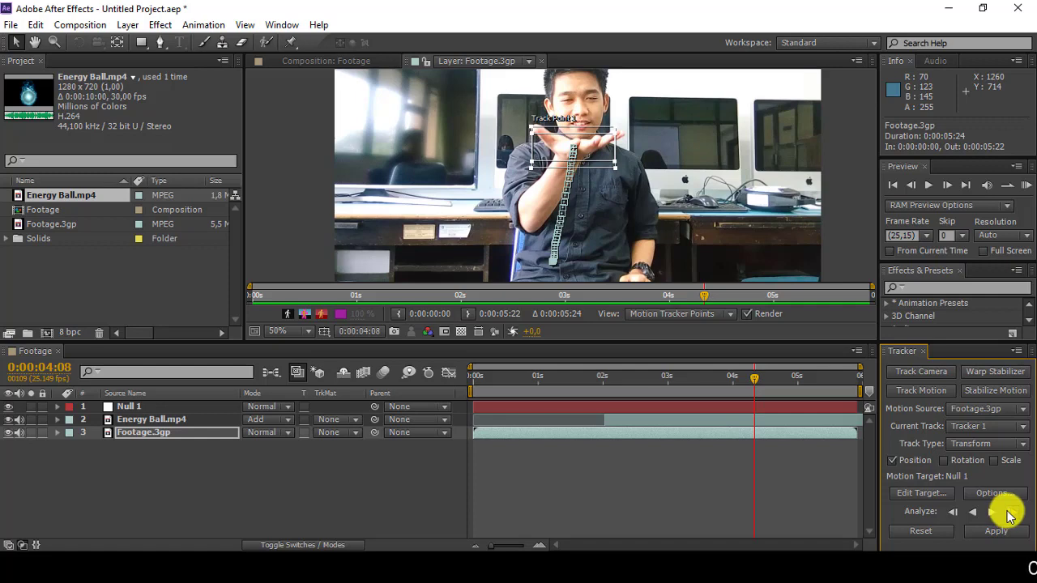
left_click(1009, 513)
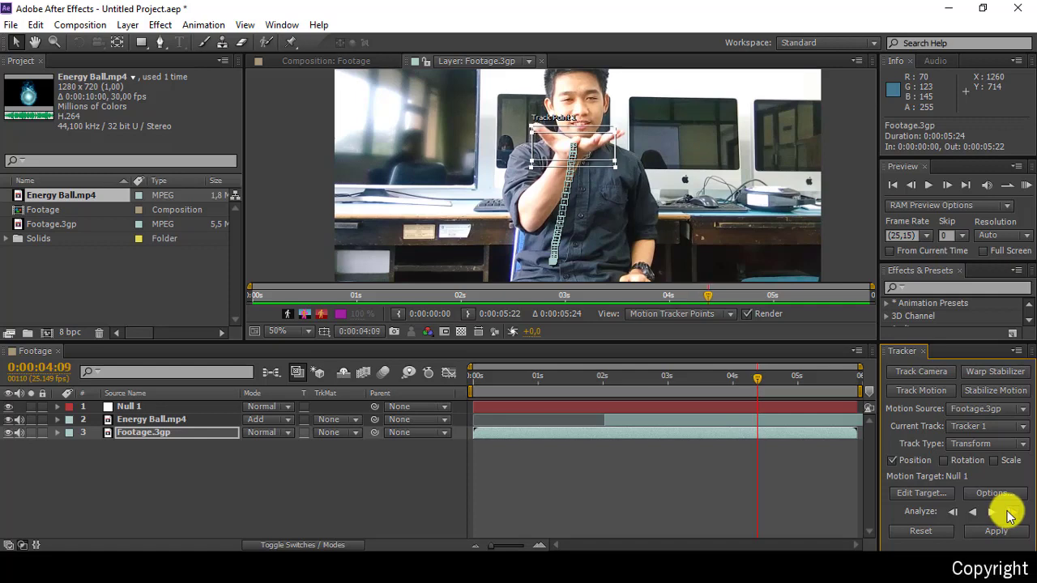
left_click(1009, 513)
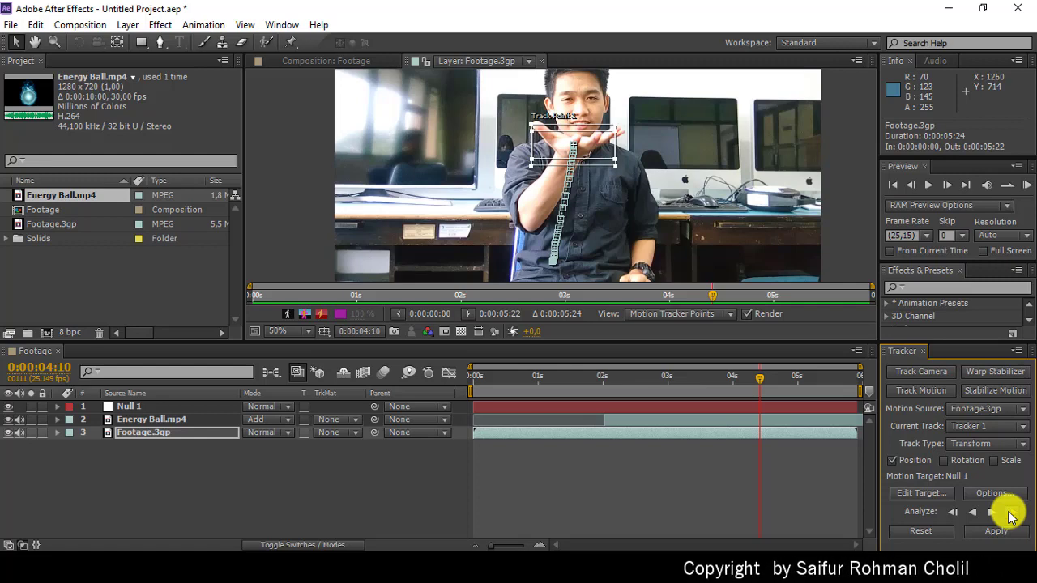
left_click(1008, 513)
left_click(1009, 512)
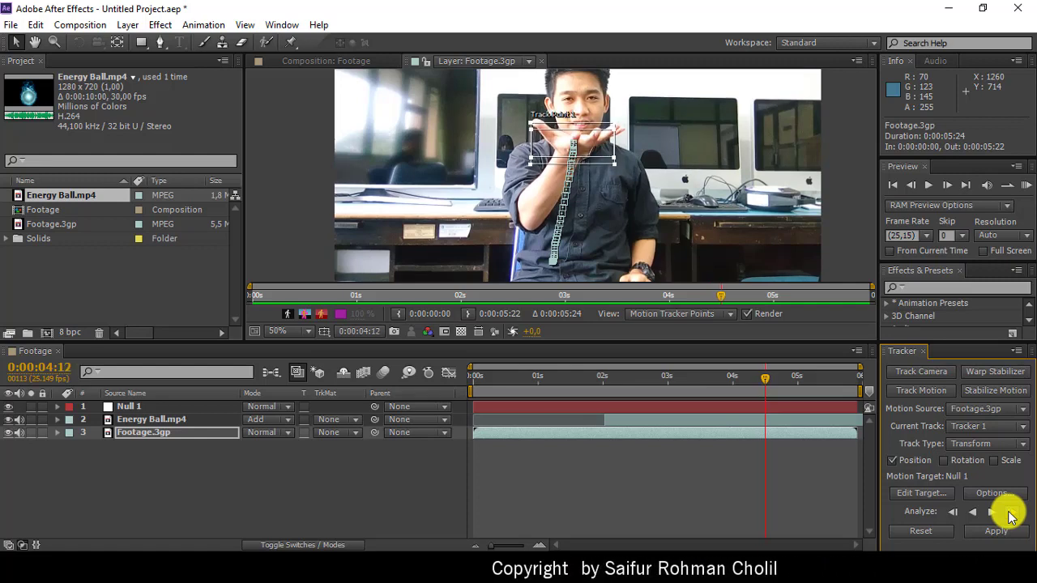
left_click(1009, 513)
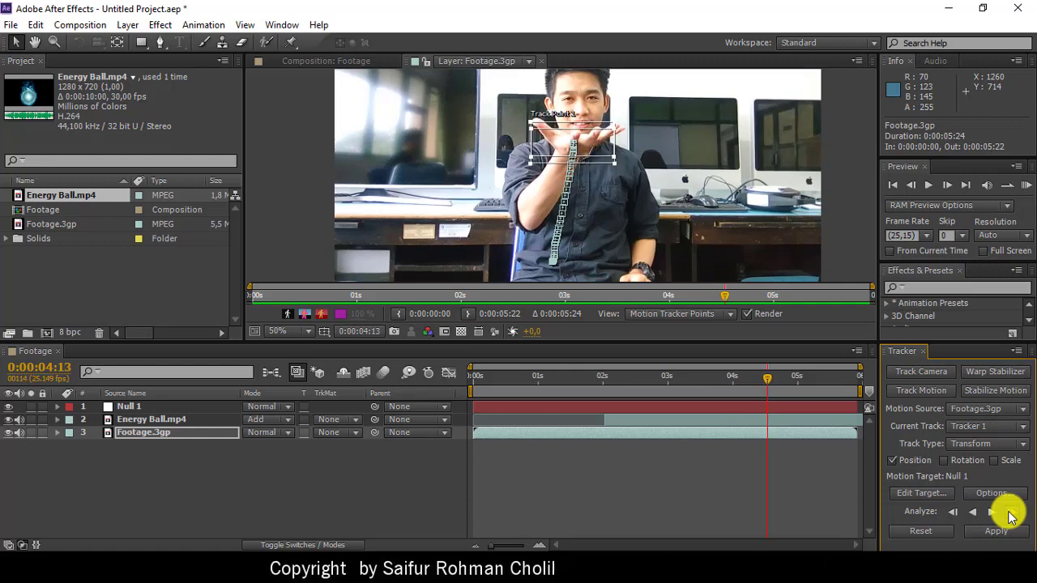
left_click(1008, 513)
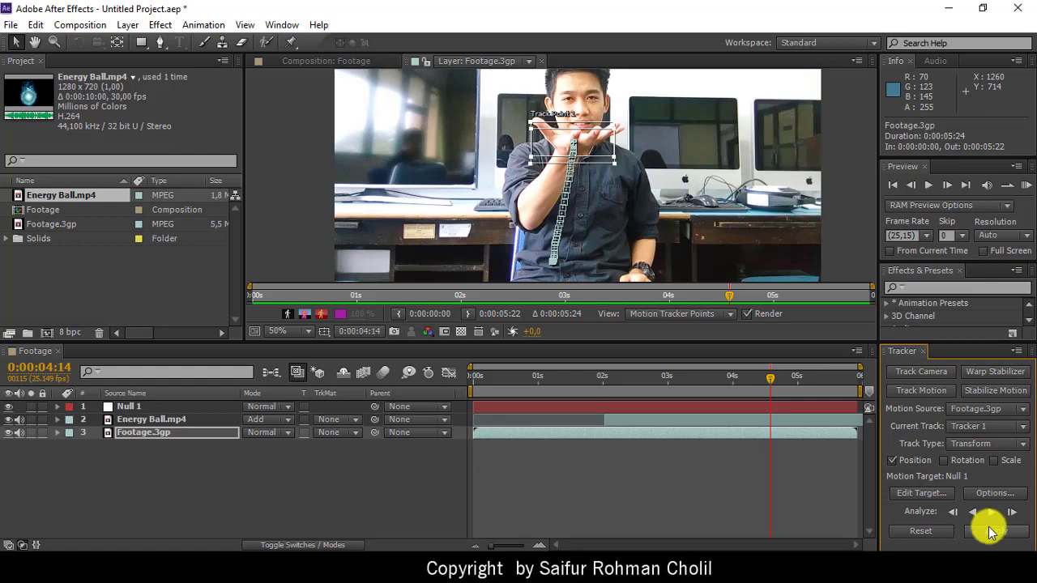
Set Null 1 as the layer receiving the tracked motion, and apply the track to it in the X and Y dimensions
left_click(909, 495)
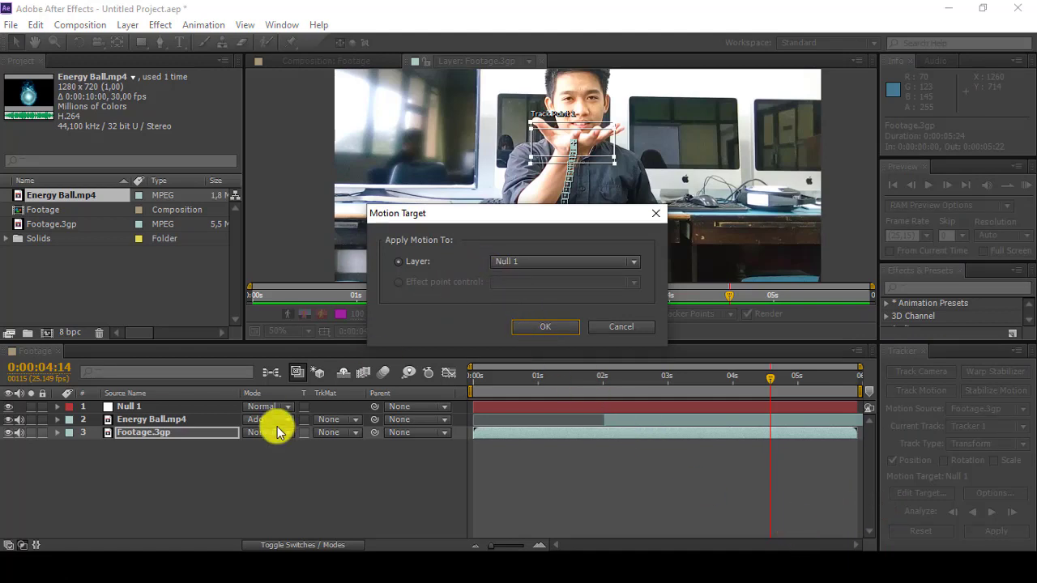
left_click(510, 263)
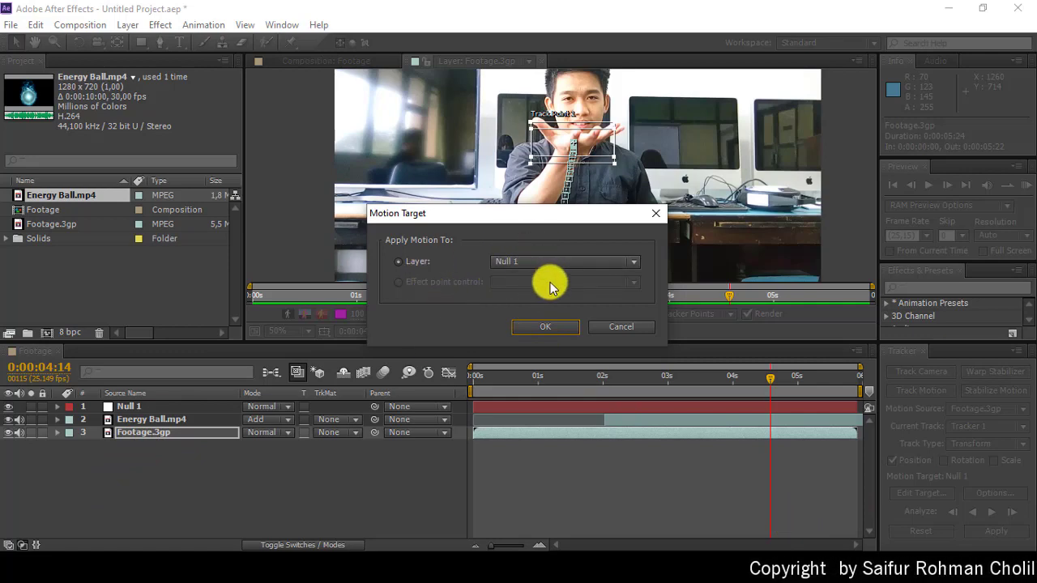
left_click(550, 329)
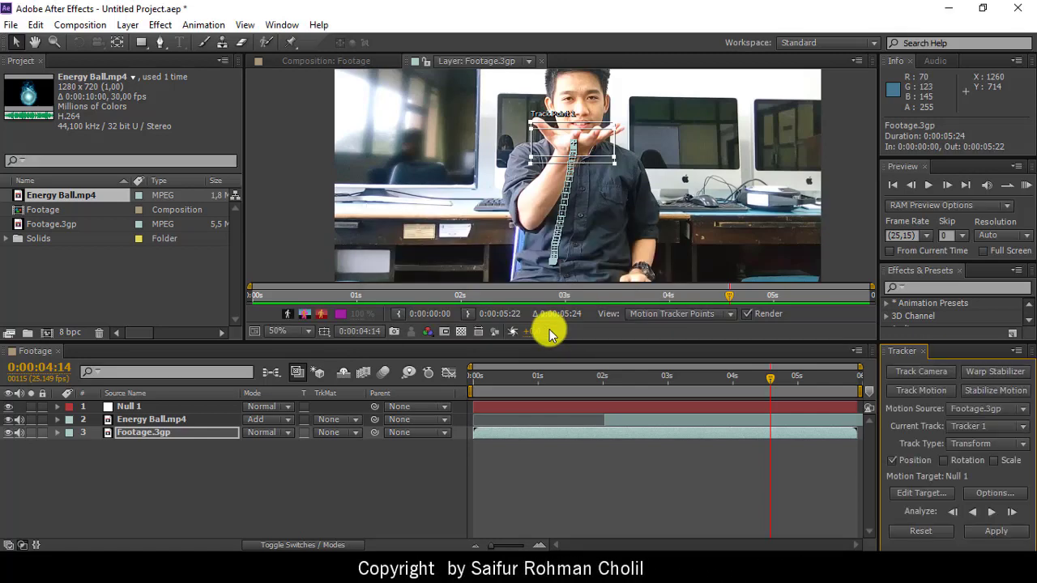
left_click(999, 532)
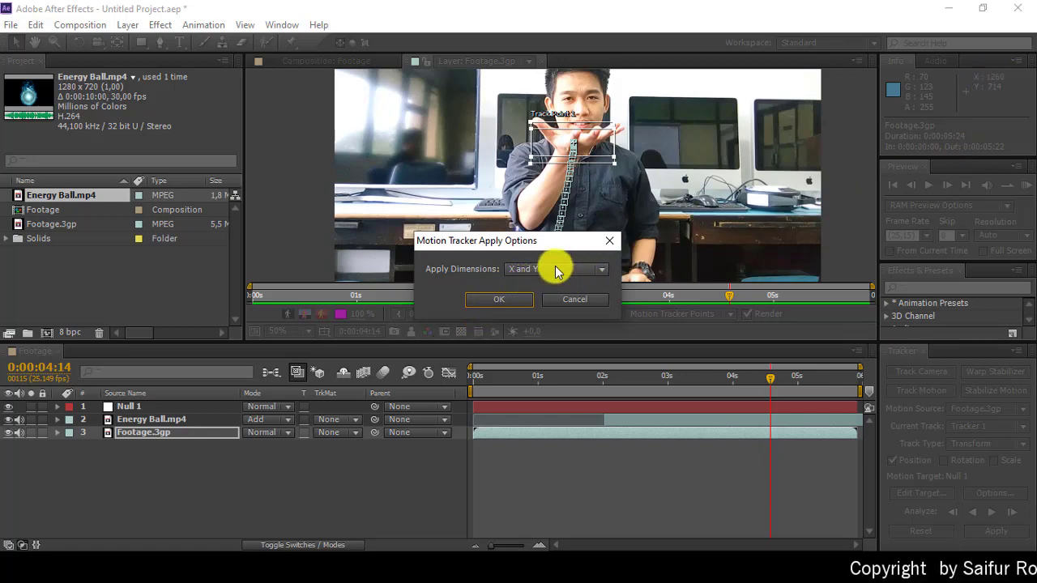
left_click(498, 300)
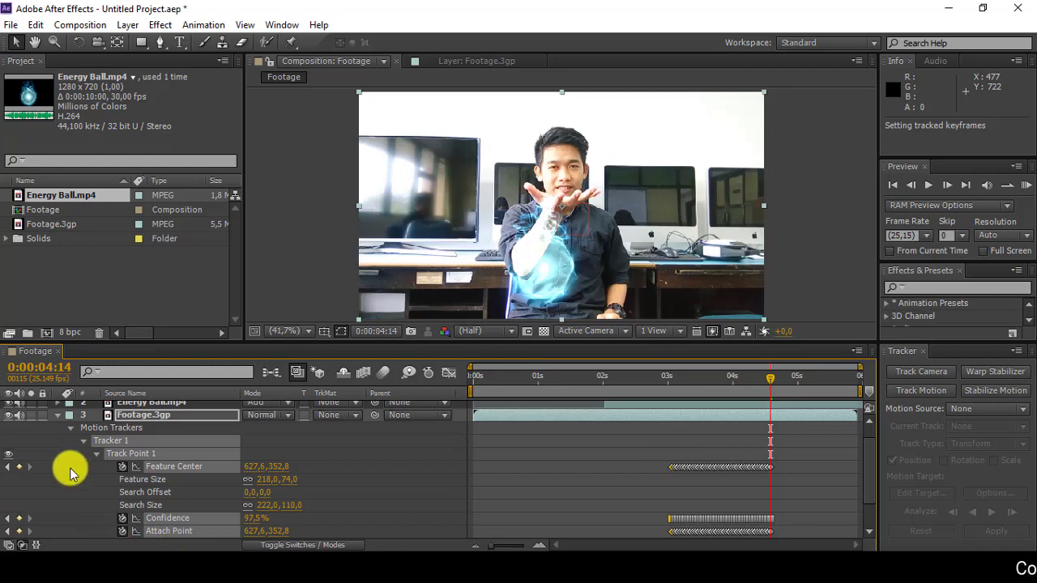
Expand the Null 1 layer's properties, and delete Tracker 1 from the Footage.3gp layer
scroll(70, 474, "up", 1)
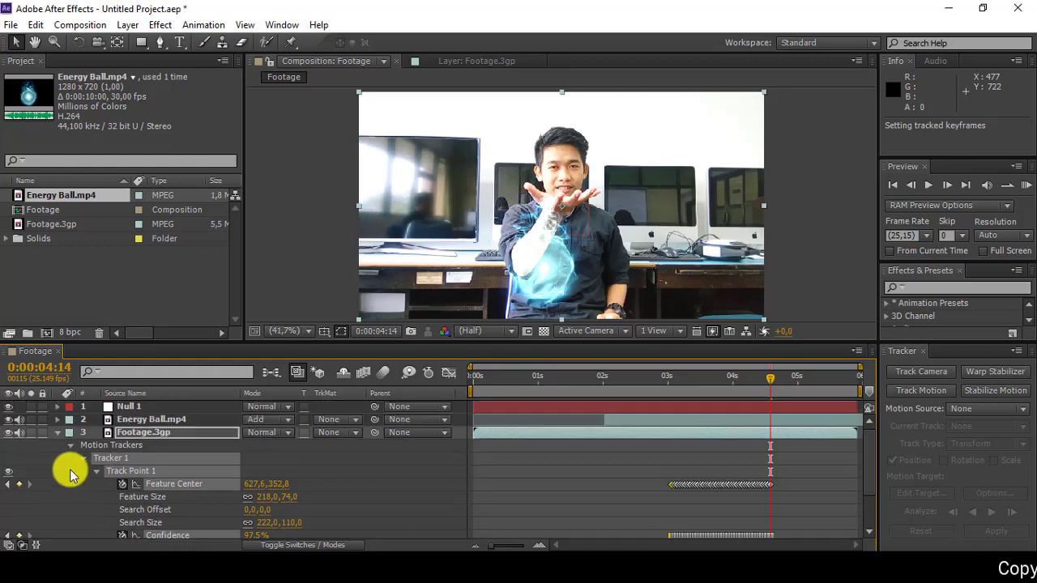
left_click(56, 407)
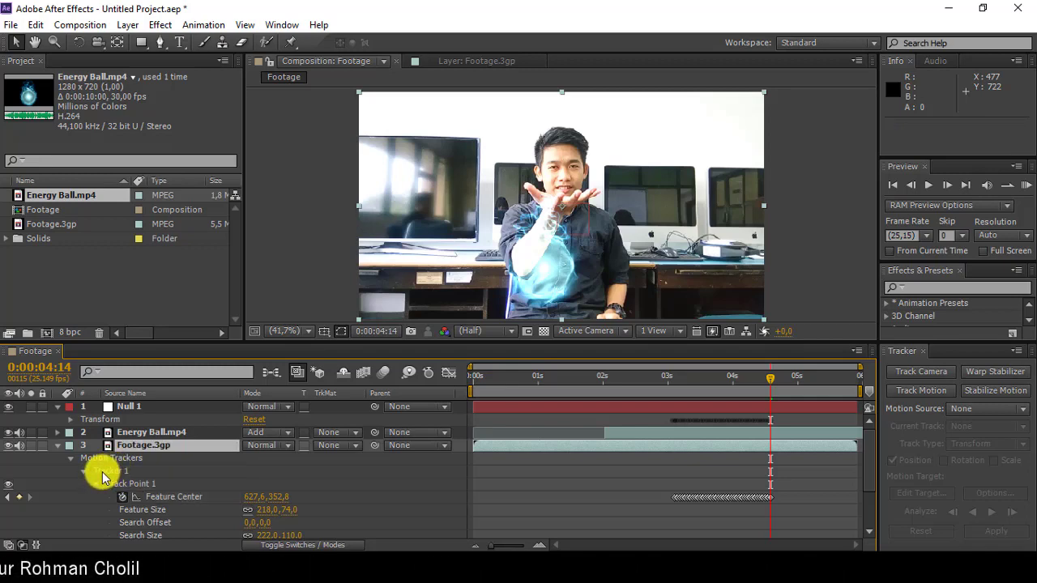
left_click(103, 477)
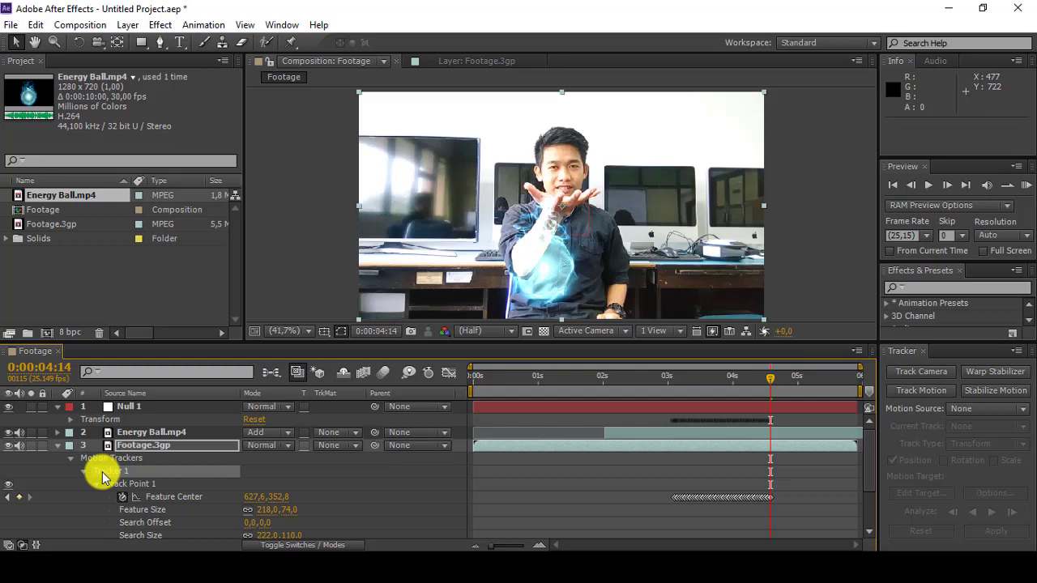
key("Delete")
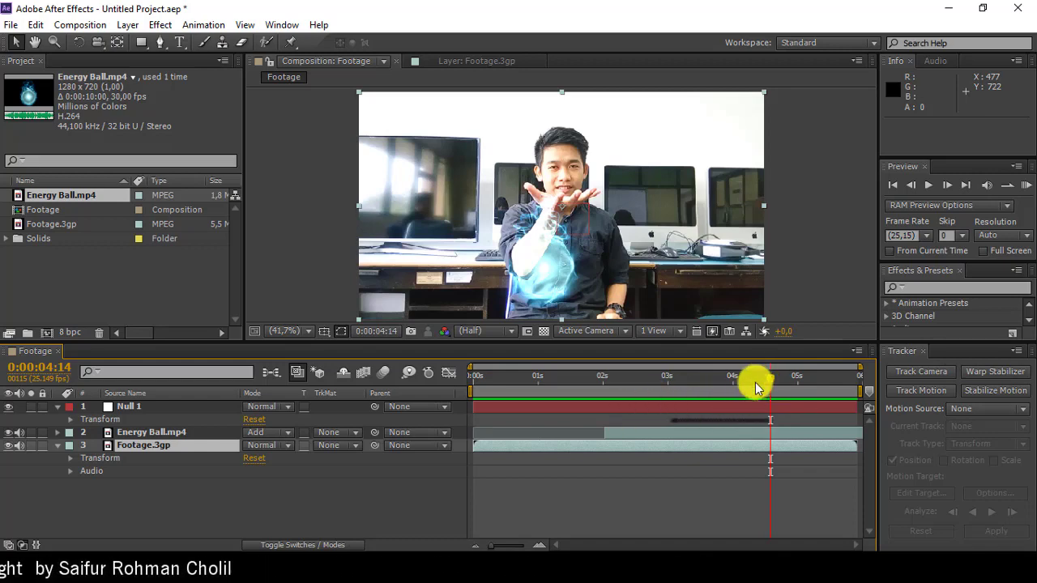
Move the current time to 0:00:03:00, where the null's tracked motion starts, and parent the Energy Ball.mp4 layer to Null 1
left_click(138, 406)
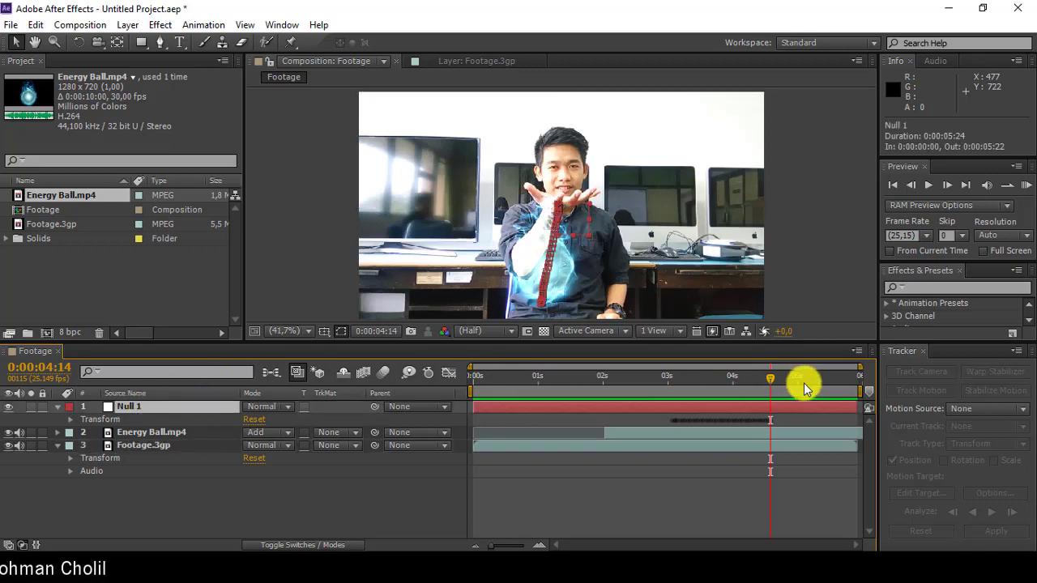
left_click_drag(772, 382, 671, 396)
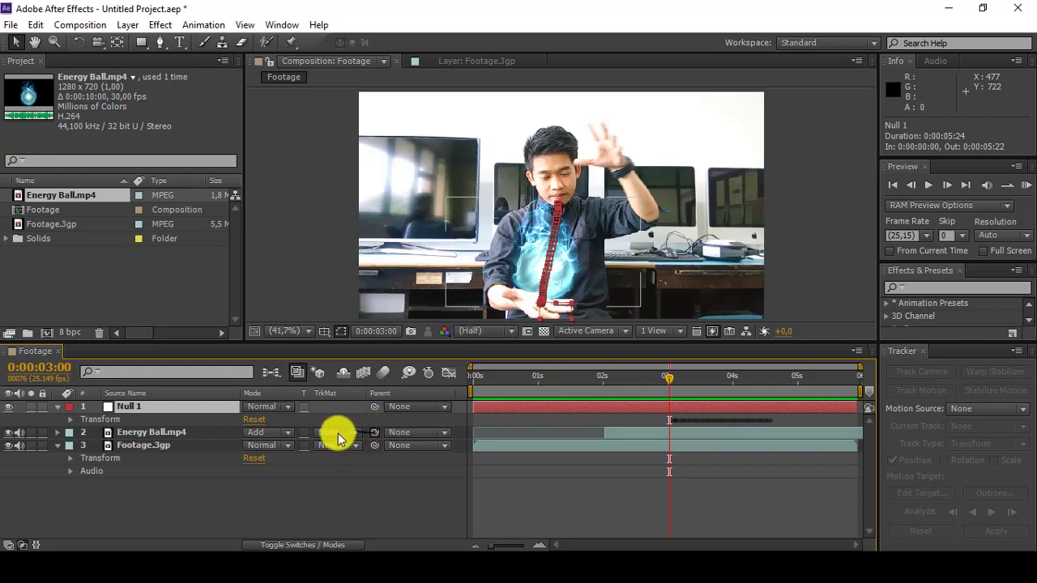
left_click_drag(185, 419, 152, 409)
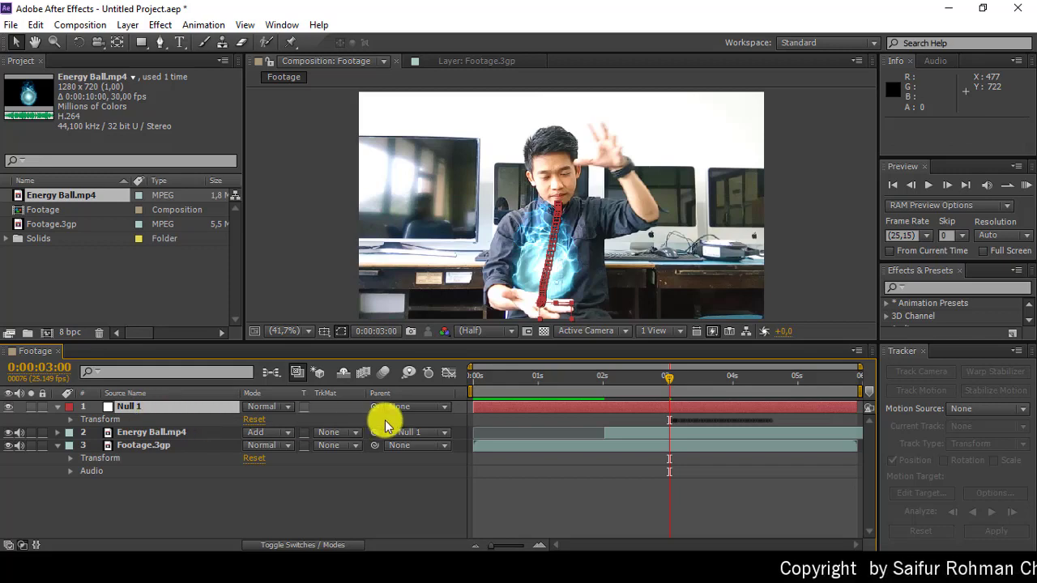
left_click(446, 434)
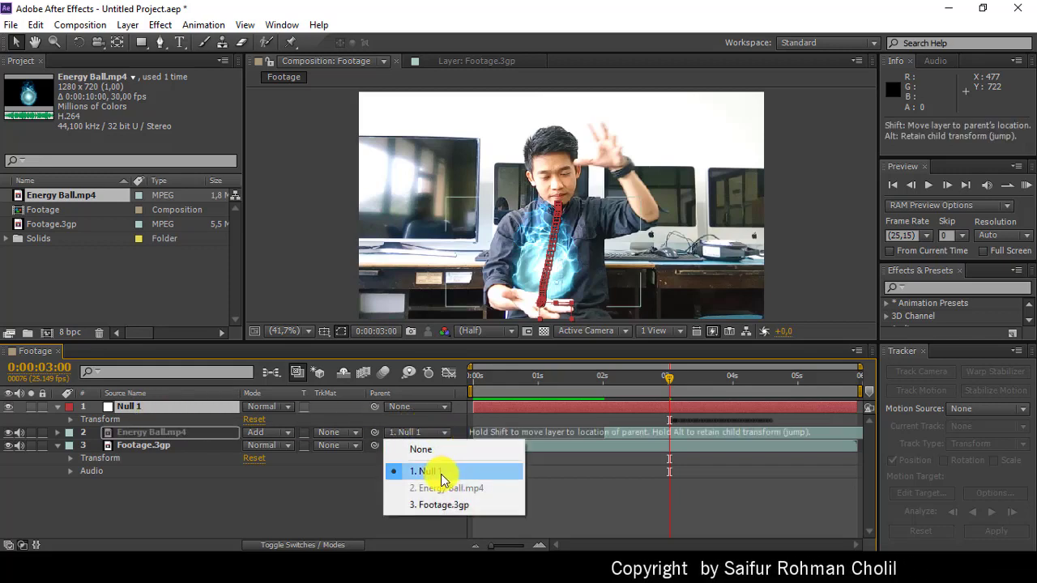
left_click(440, 471)
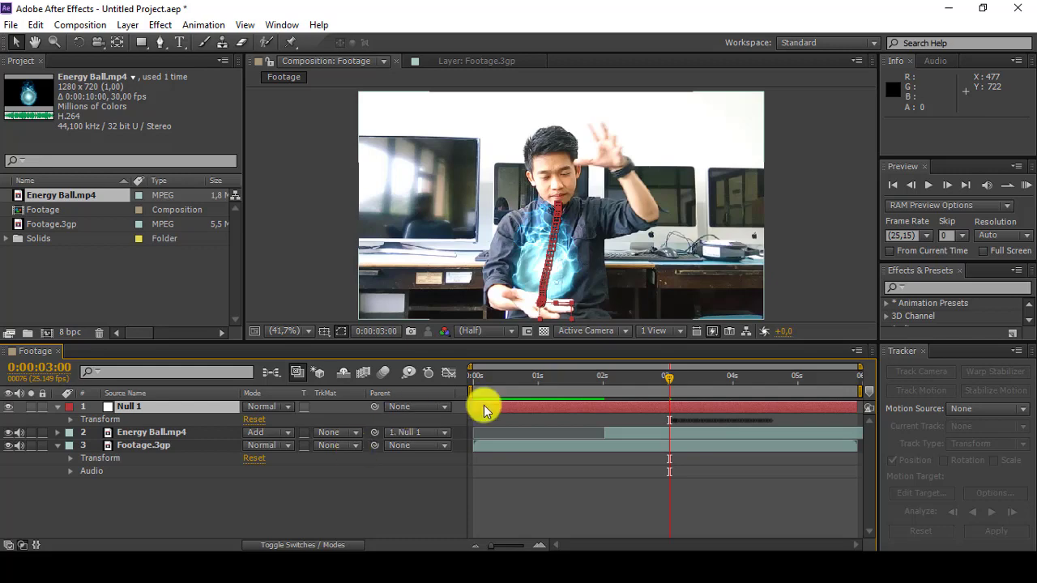
Scrub the composition from 0:00:02:01 to 0:00:04:17 to check how the energy ball follows the hand
left_click_drag(666, 381, 605, 418)
key("alt+bracketleft")
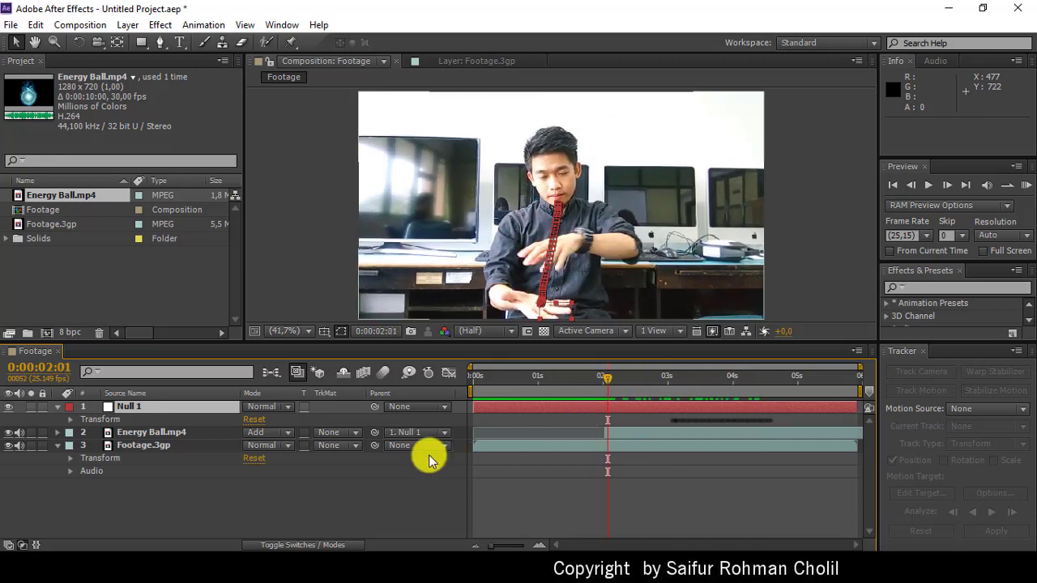
left_click(169, 502)
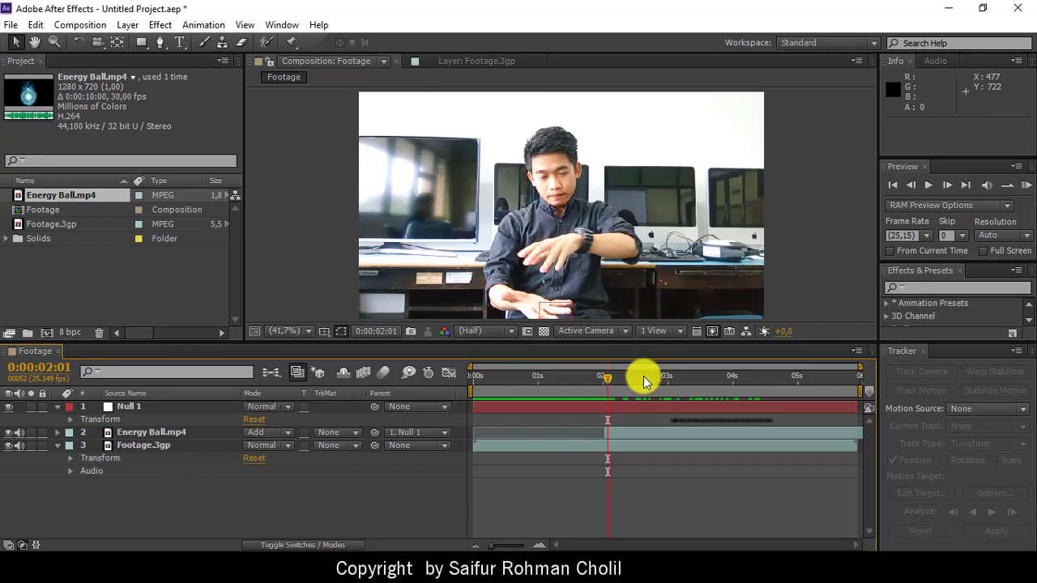
left_click_drag(610, 379, 666, 384)
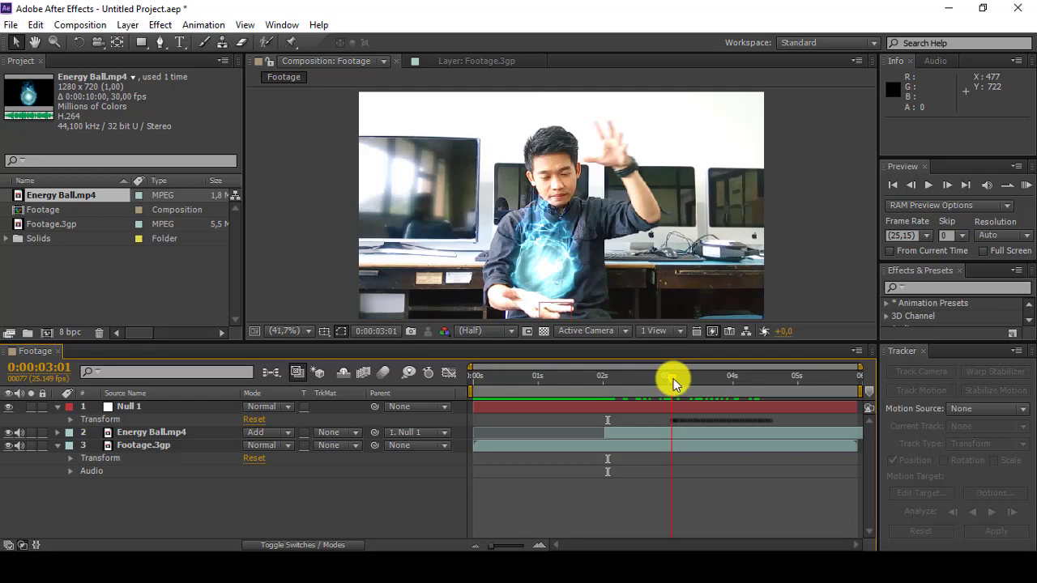
left_click_drag(673, 378, 680, 383)
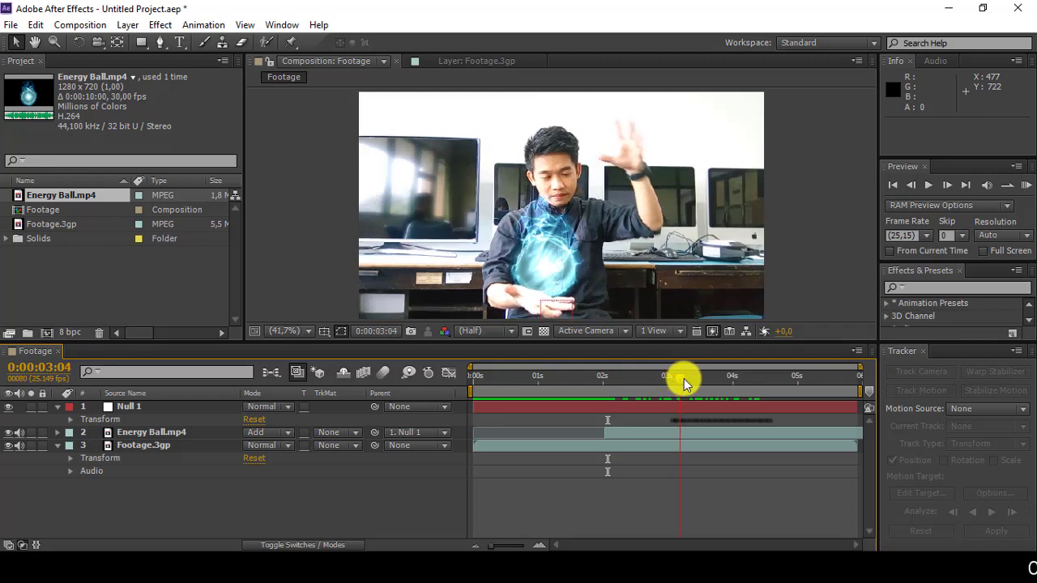
left_click_drag(683, 383, 780, 389)
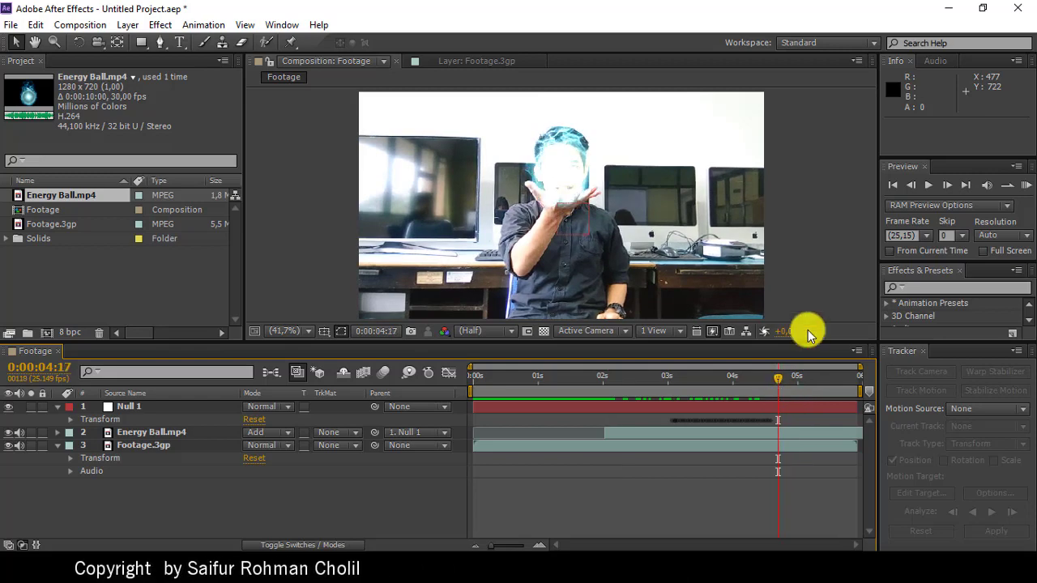
Return to the first frame and play a RAM preview of the whole Footage composition
left_click(893, 185)
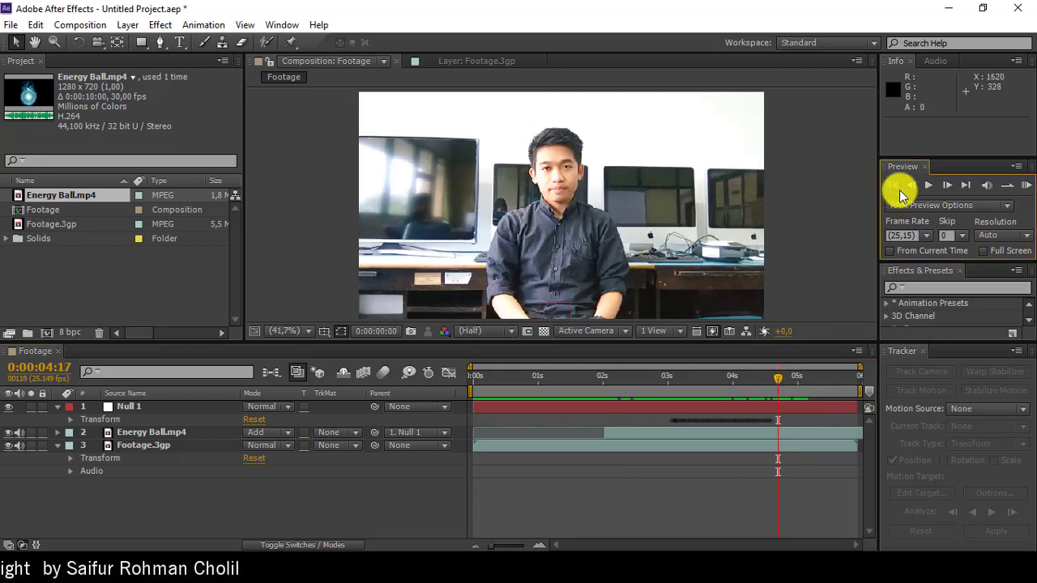
left_click(1026, 185)
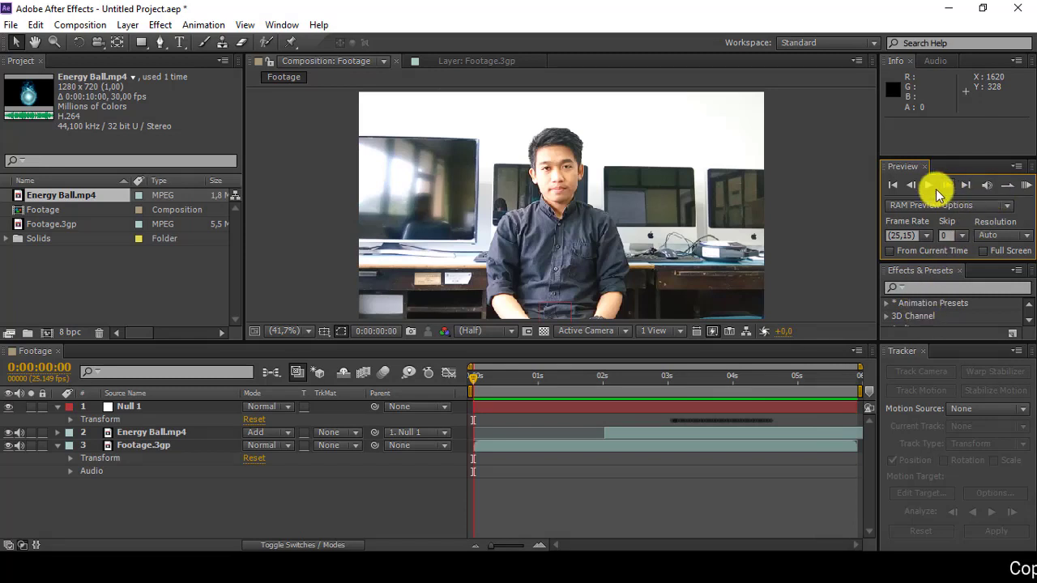
key("space")
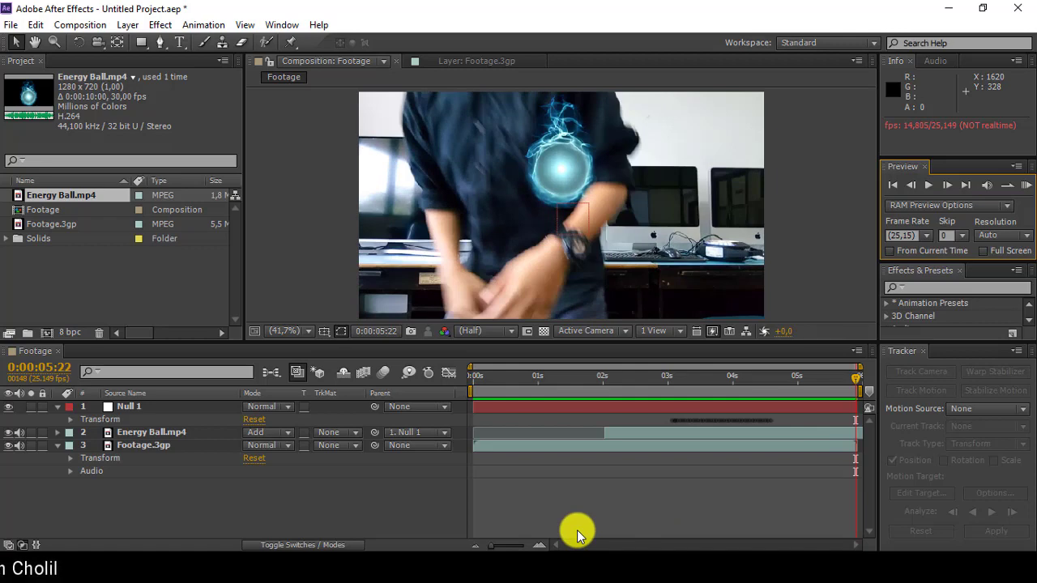
Expand the Energy Ball.mp4 layer's transform properties and add a Scale keyframe at 0:00:04:13, just before the hand closes
left_click(767, 382)
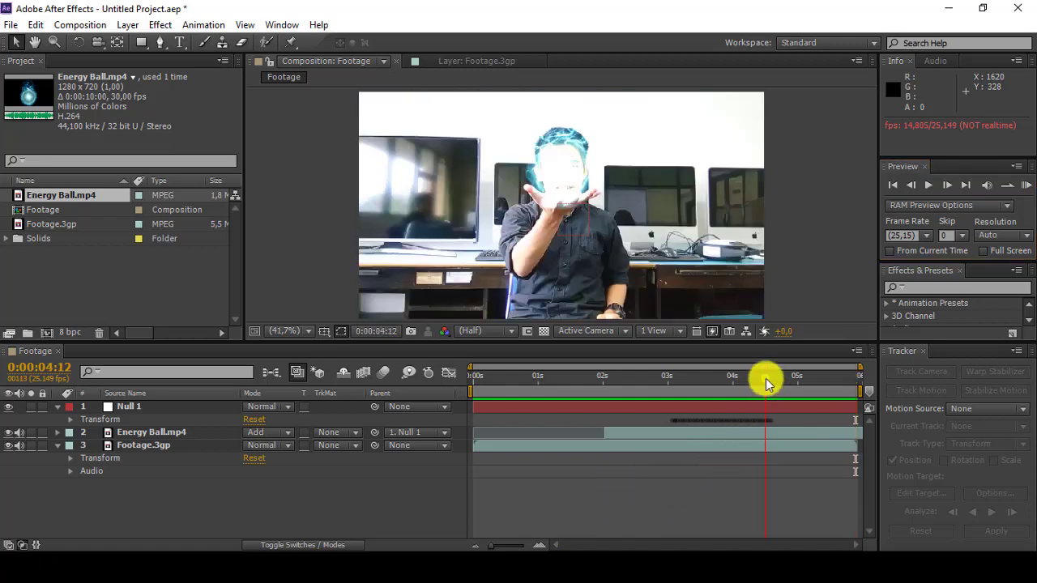
left_click_drag(786, 389, 799, 390)
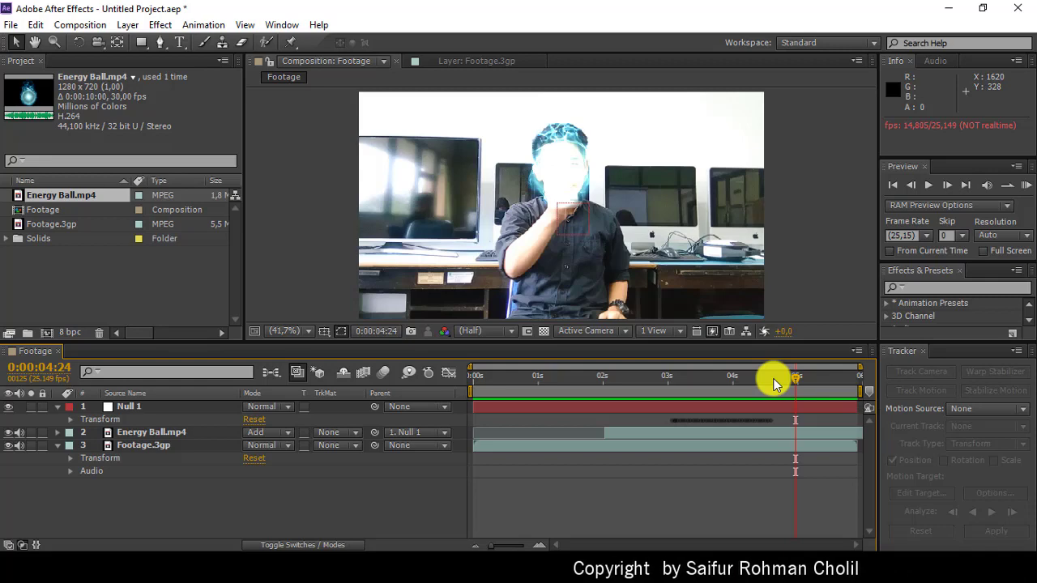
left_click(59, 435)
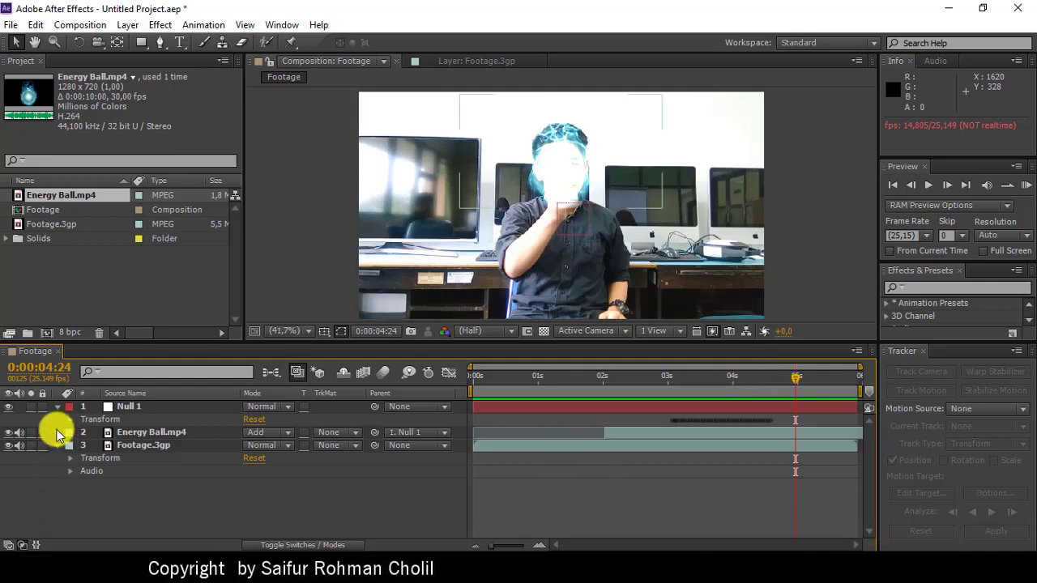
left_click(58, 432)
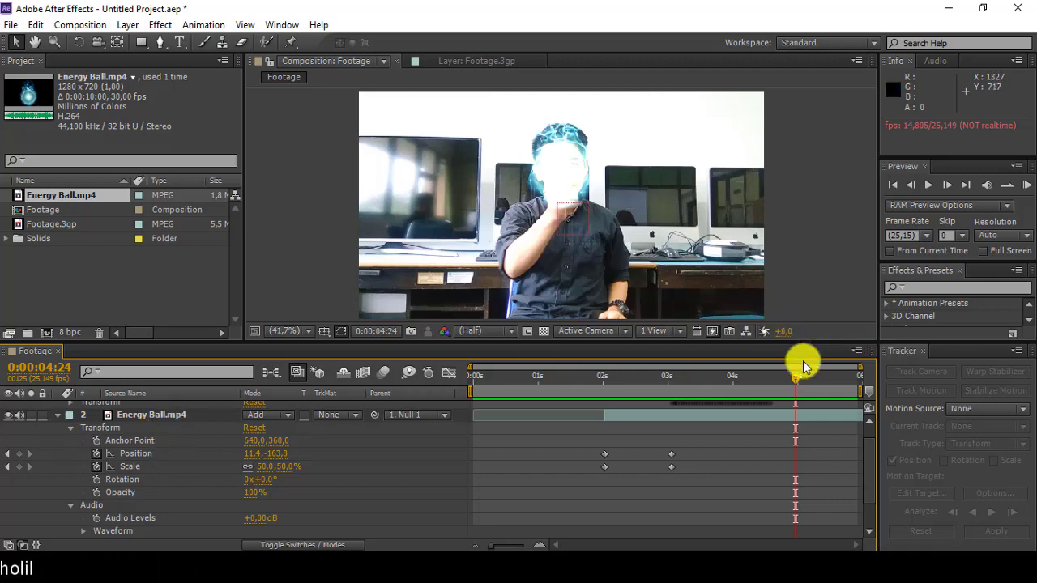
left_click(770, 393)
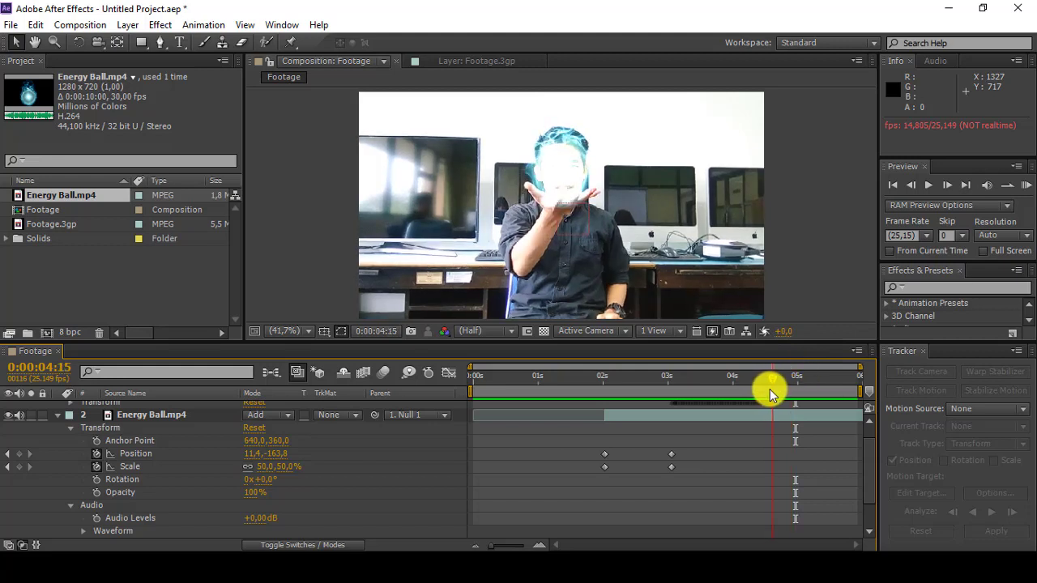
left_click_drag(770, 395, 765, 394)
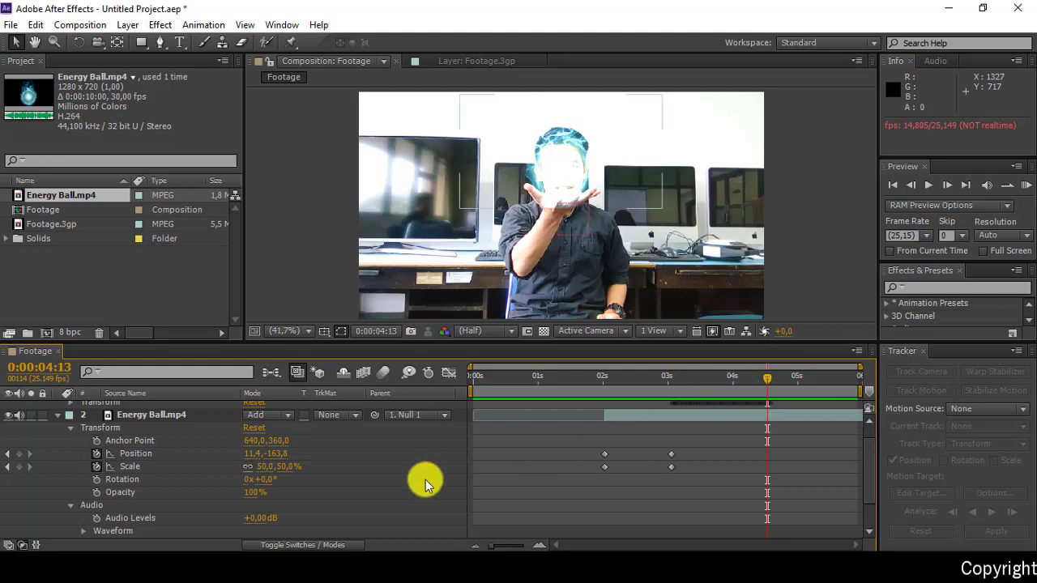
left_click(22, 472)
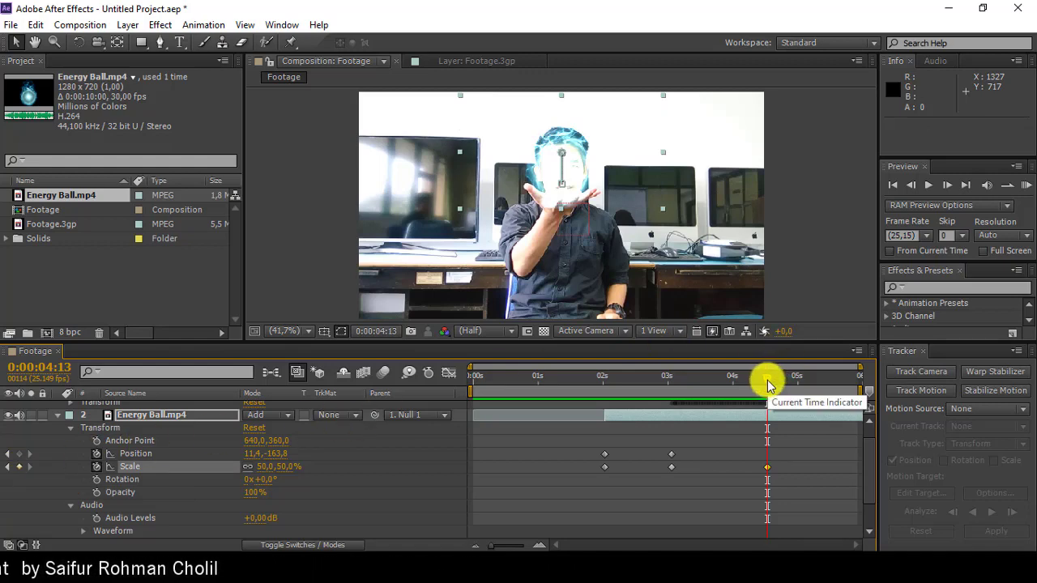
Add a Scale keyframe to the Energy Ball.mp4 layer at 0:00:04:22 and set its scale to 0%
left_click_drag(768, 380, 799, 385)
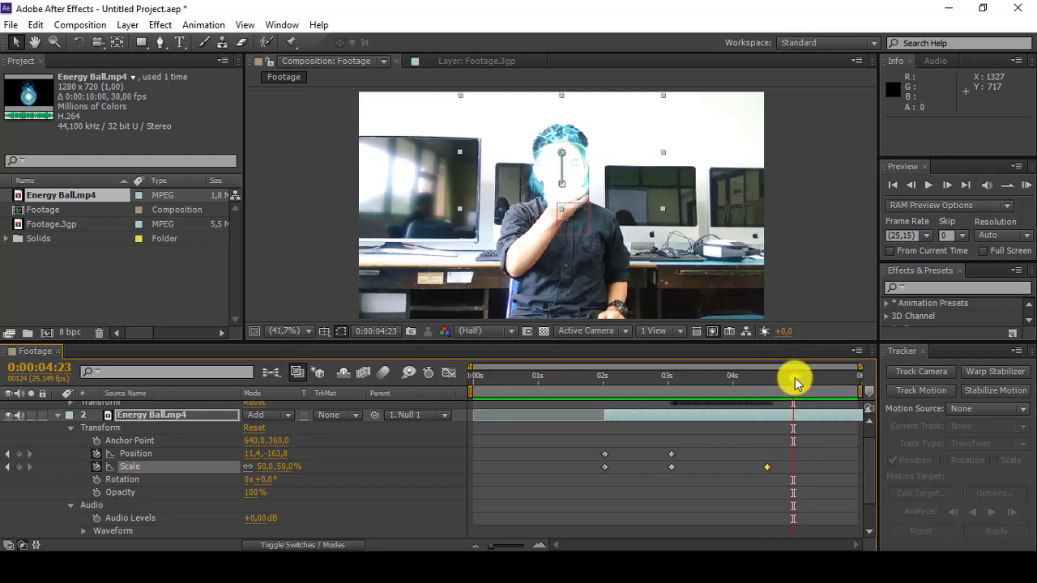
left_click(796, 382)
left_click(794, 382)
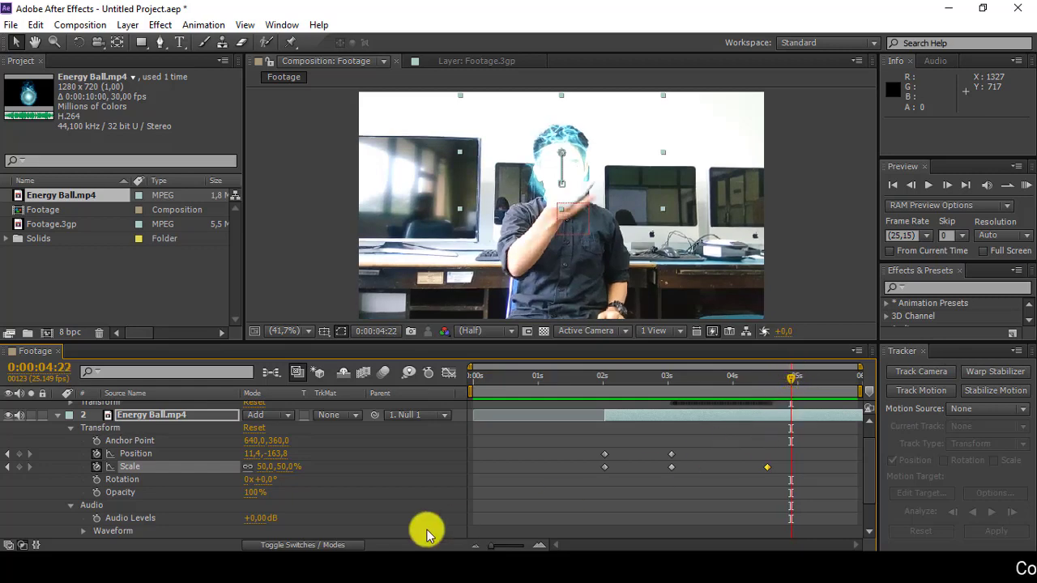
left_click(19, 469)
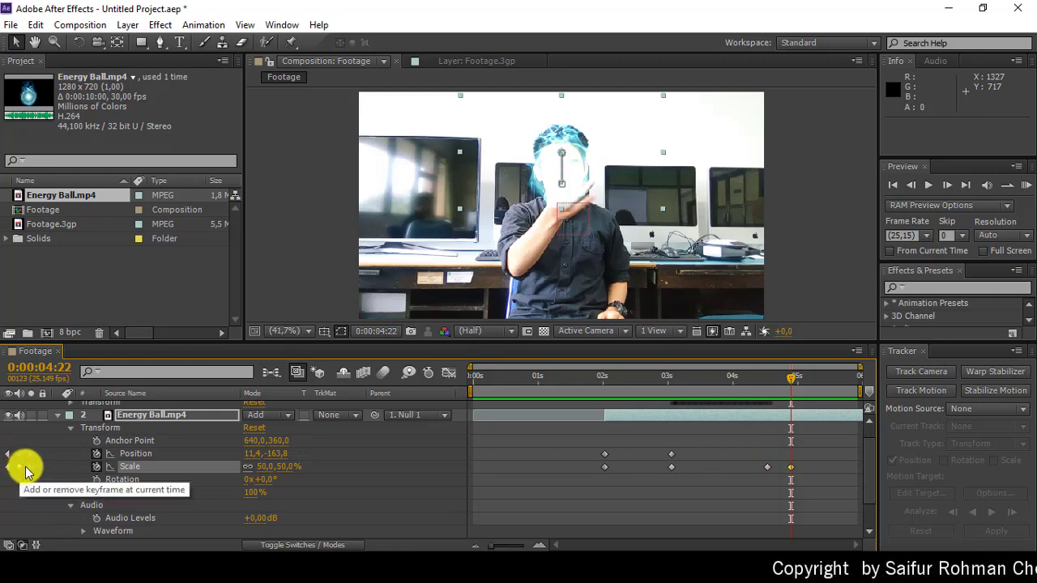
left_click(287, 469)
type("0")
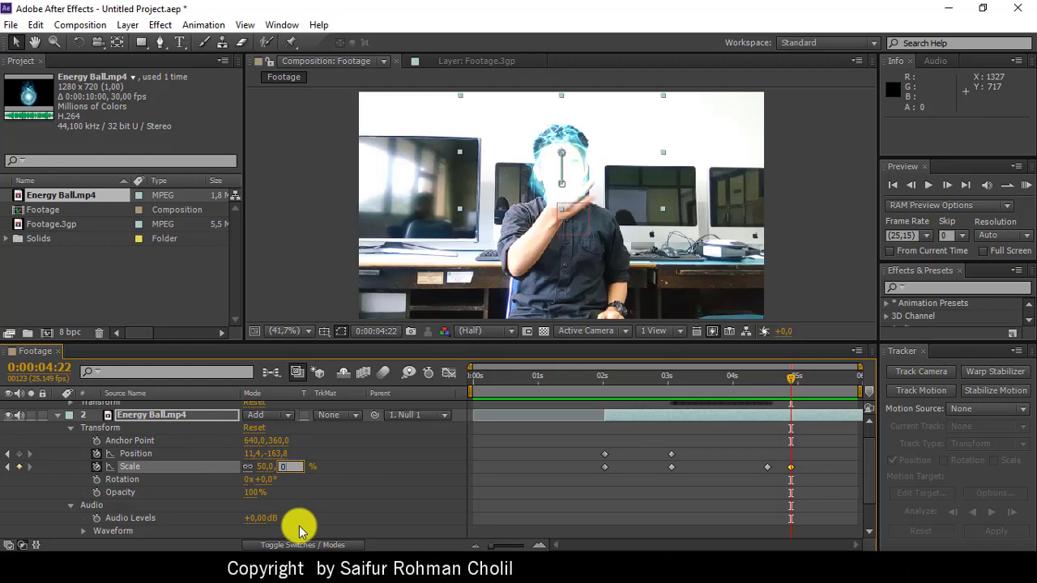
key("Return")
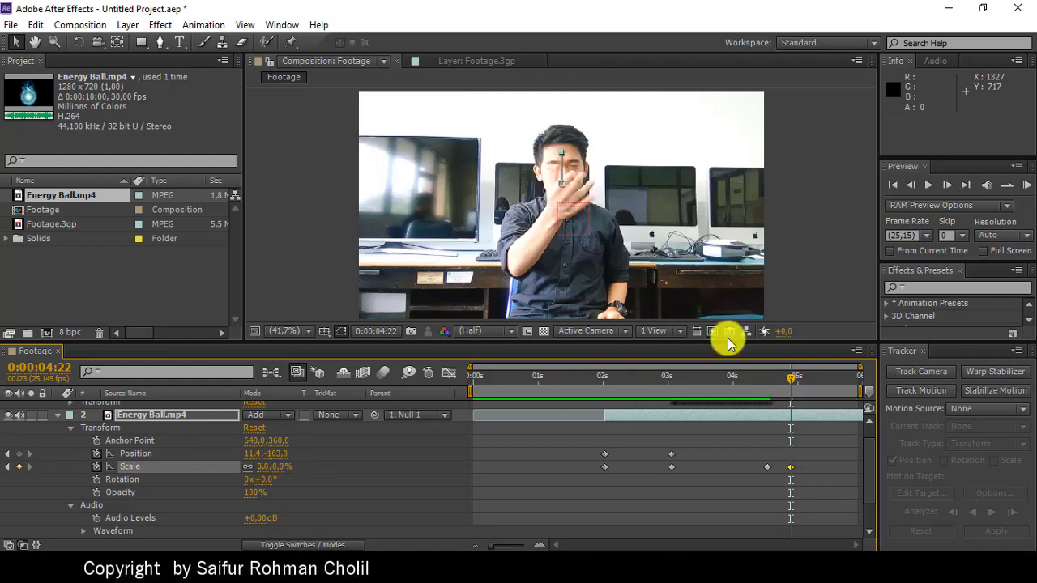
Add Position keyframes to the Energy Ball.mp4 layer at 0:00:04:13 and 0:00:04:22, matching the last two Scale keyframes
left_click(749, 381)
mouse_move(750, 387)
left_mouse_down()
mouse_move(775, 386)
mouse_move(798, 405)
mouse_move(770, 401)
mouse_move(768, 382)
left_mouse_up()
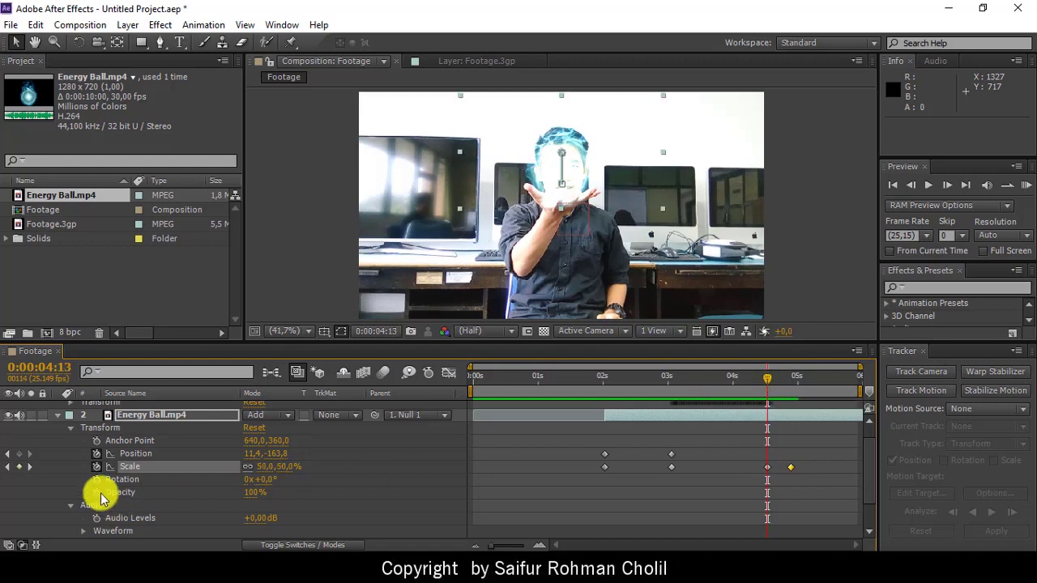
left_click(18, 455)
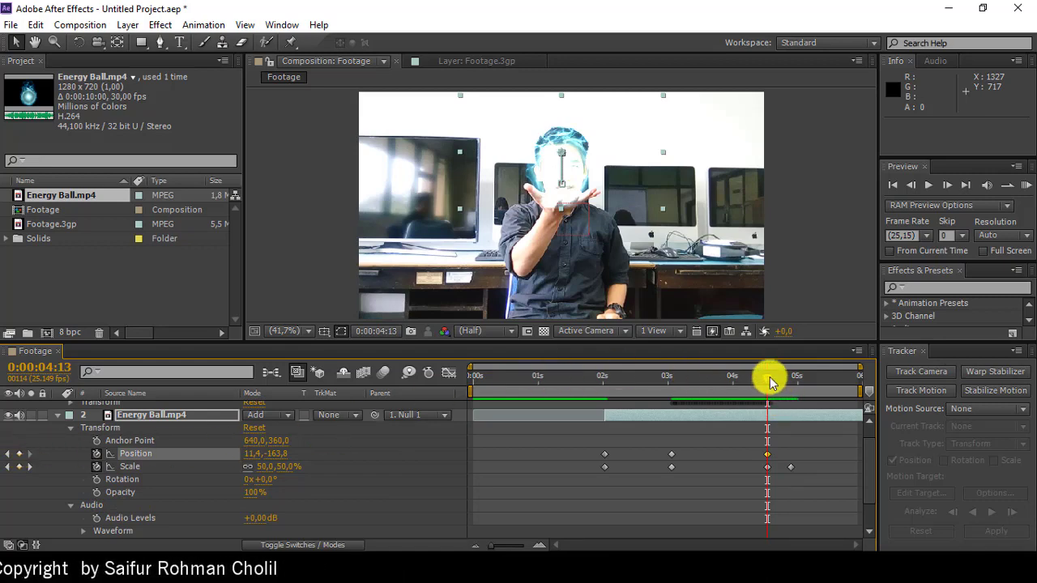
left_click_drag(786, 378, 794, 385)
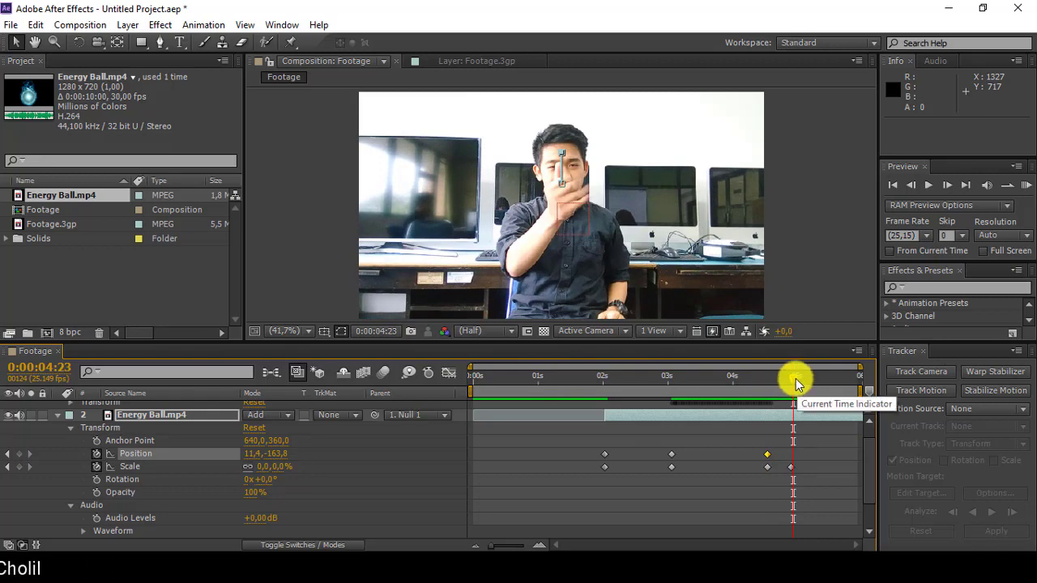
left_click(794, 382)
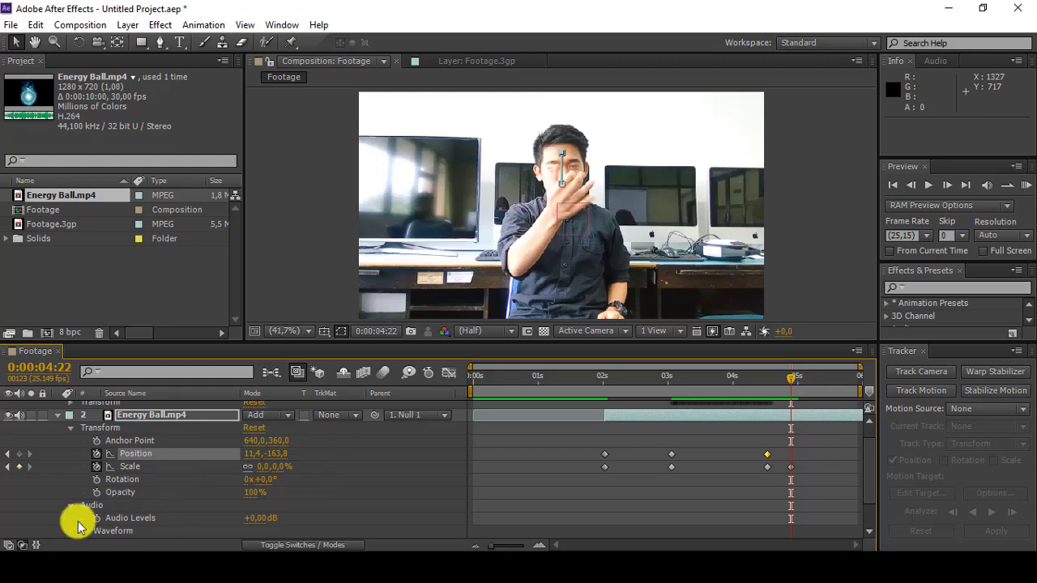
left_click(19, 457)
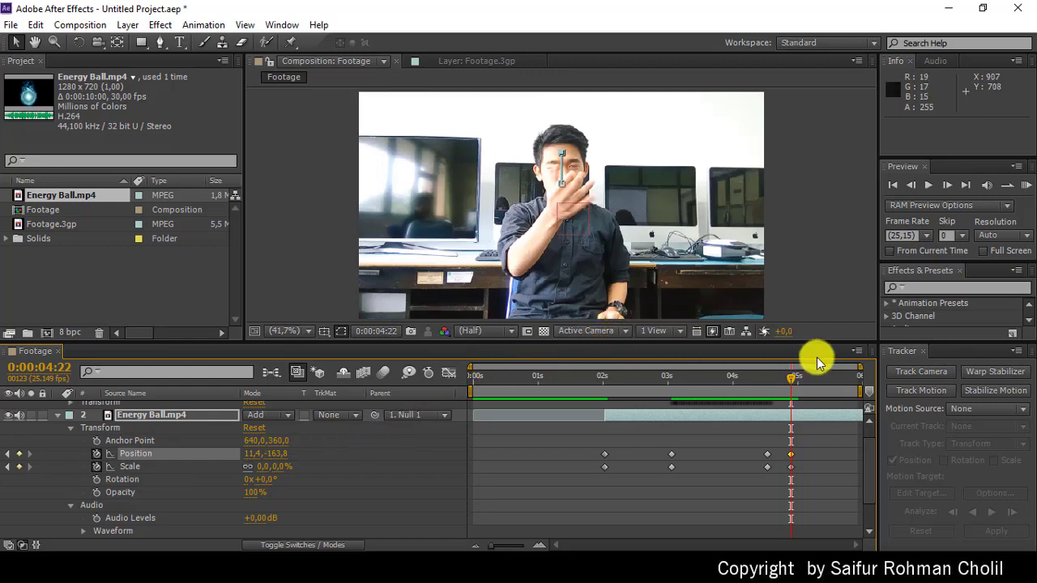
From 0:00:04:20, move the energy ball's last position keyframe down toward the hand, to about 13.8, -91.8
left_click_drag(792, 377, 787, 379)
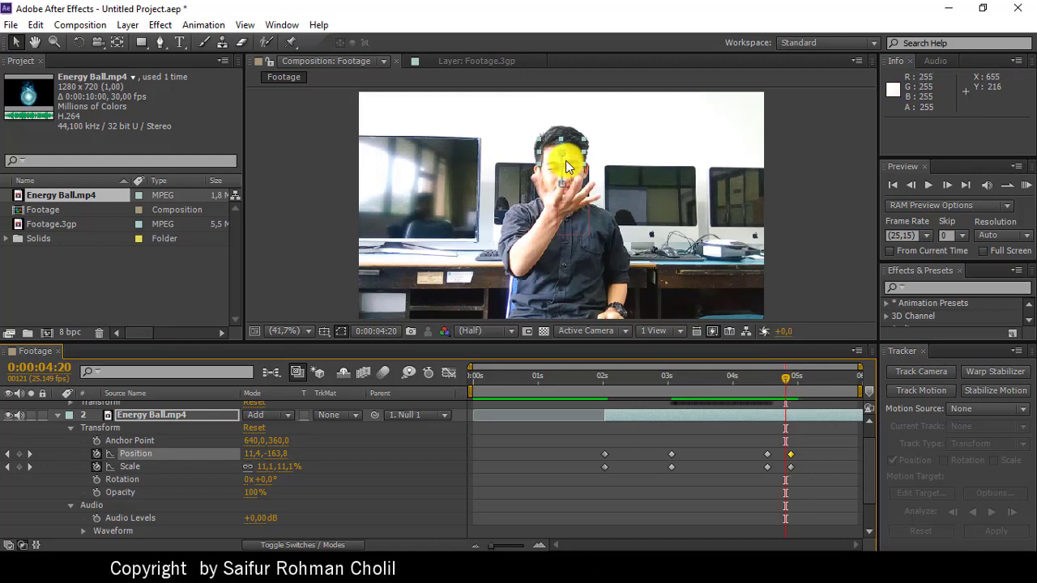
left_click_drag(565, 161, 565, 183)
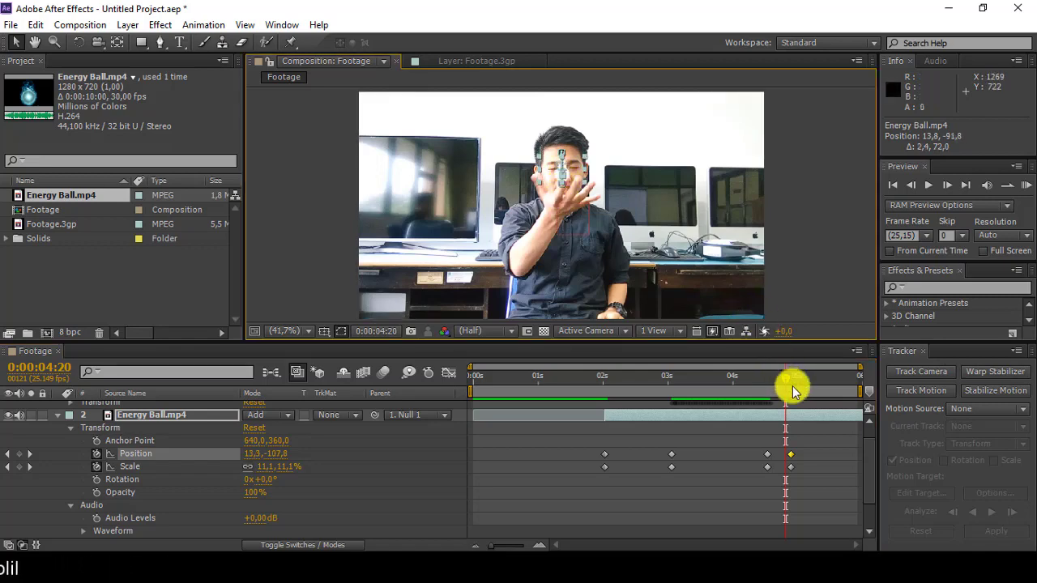
mouse_move(783, 380)
left_mouse_down()
mouse_move(750, 380)
mouse_move(786, 385)
left_mouse_up()
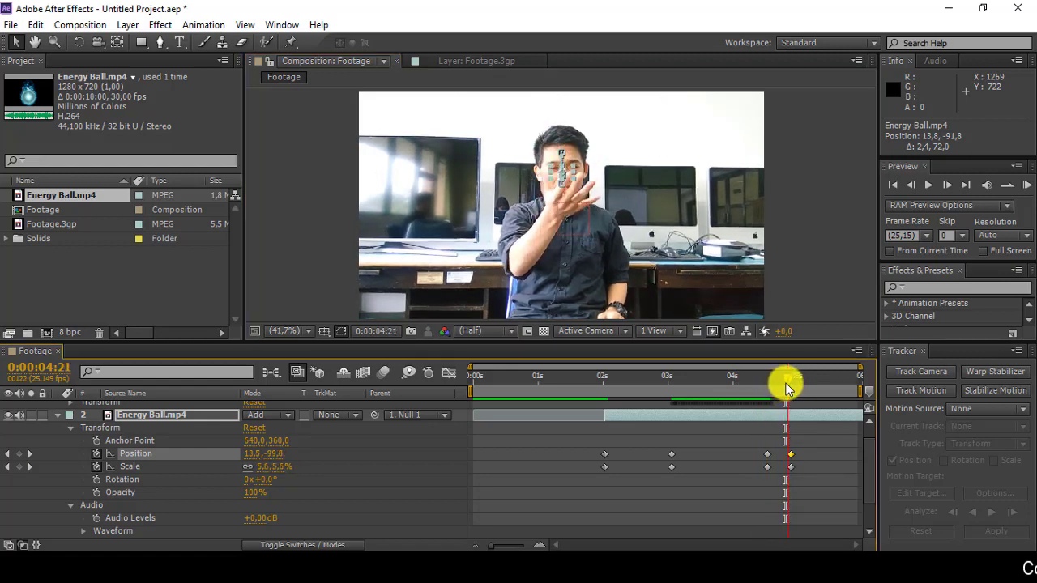
Return to the first frame and play a RAM preview to check how the energy ball shrinks into the hand
left_click(893, 185)
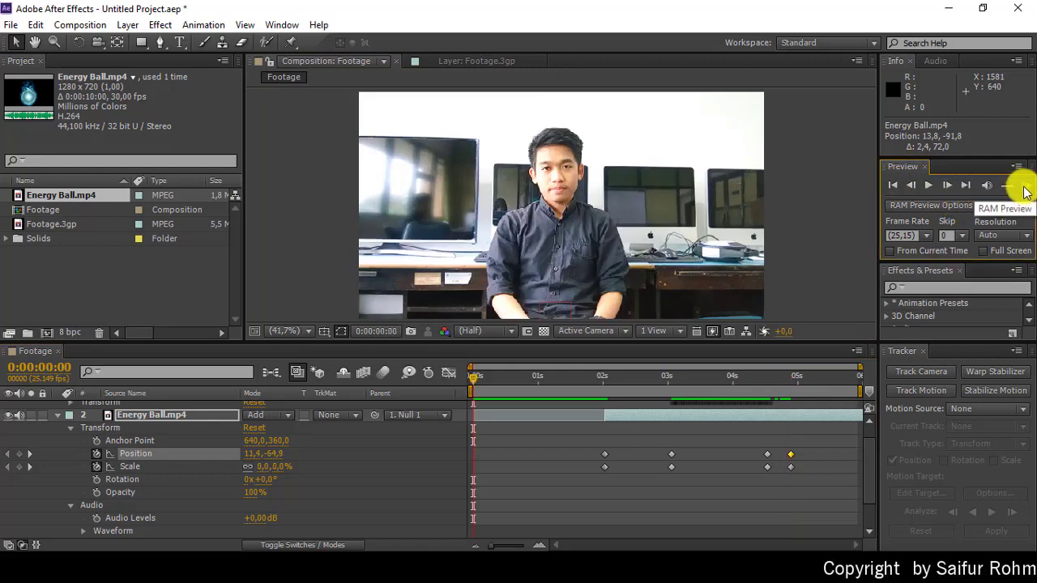
left_click(1023, 187)
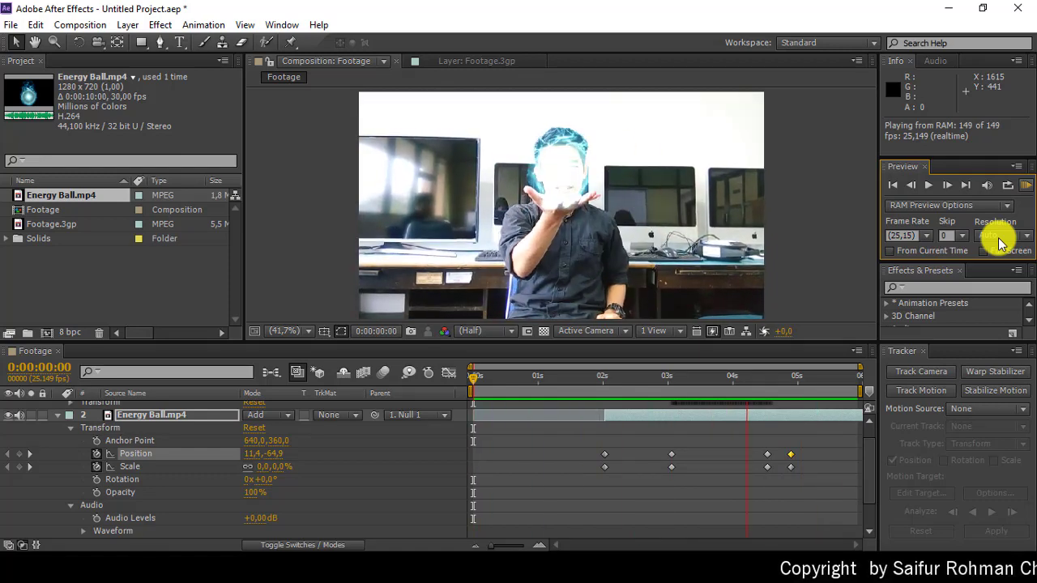
left_click(1019, 190)
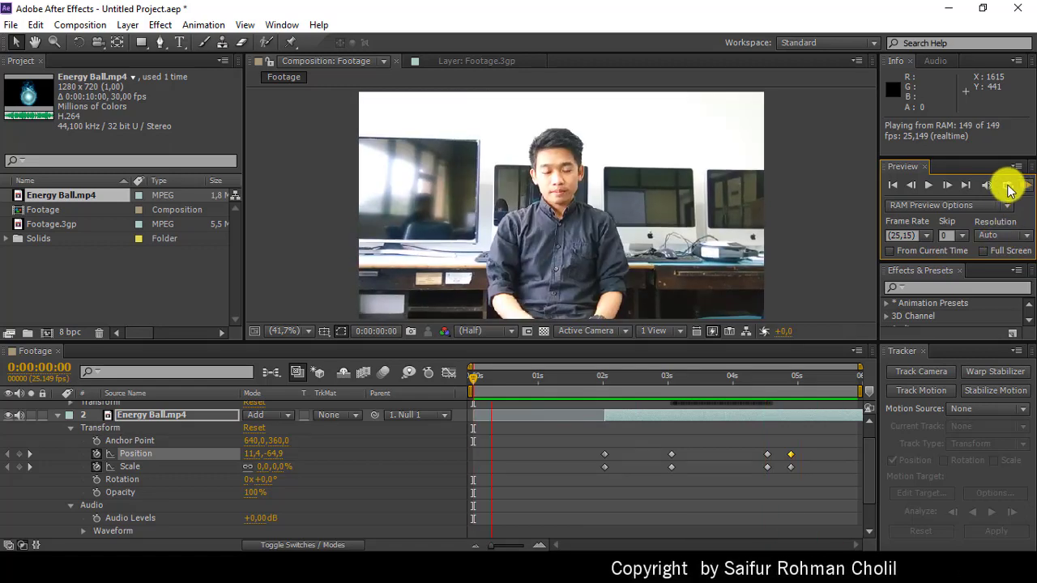